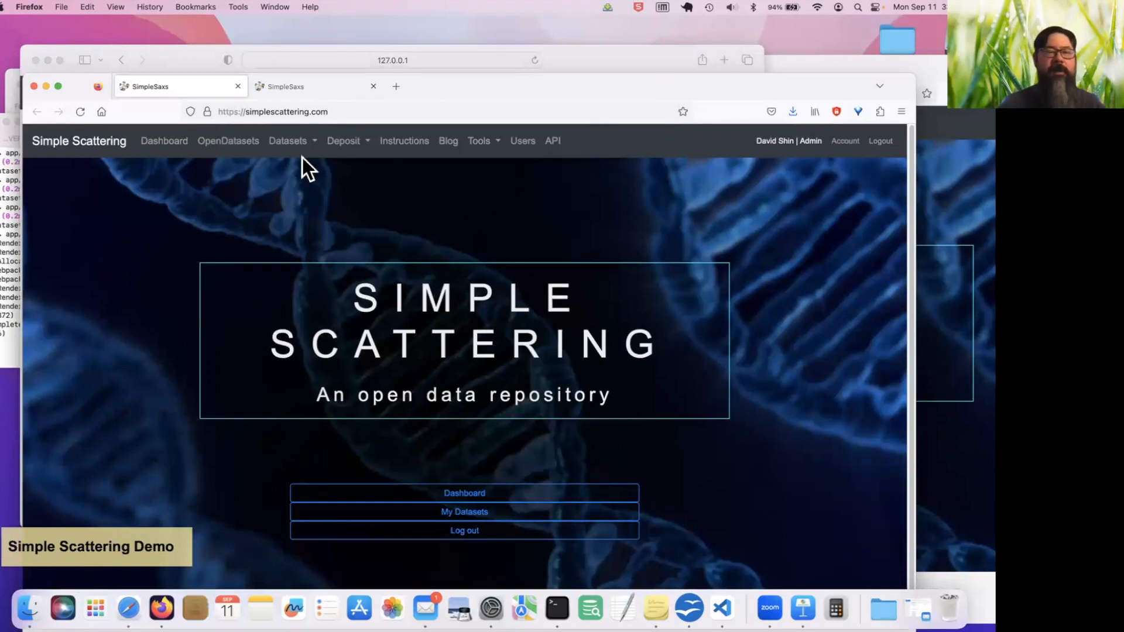
Open the Simple Scattering Dashboard and read its latest news
{"action": "left_click_drag", "start_coordinate": [455, 80], "coordinate": [446, 59]}
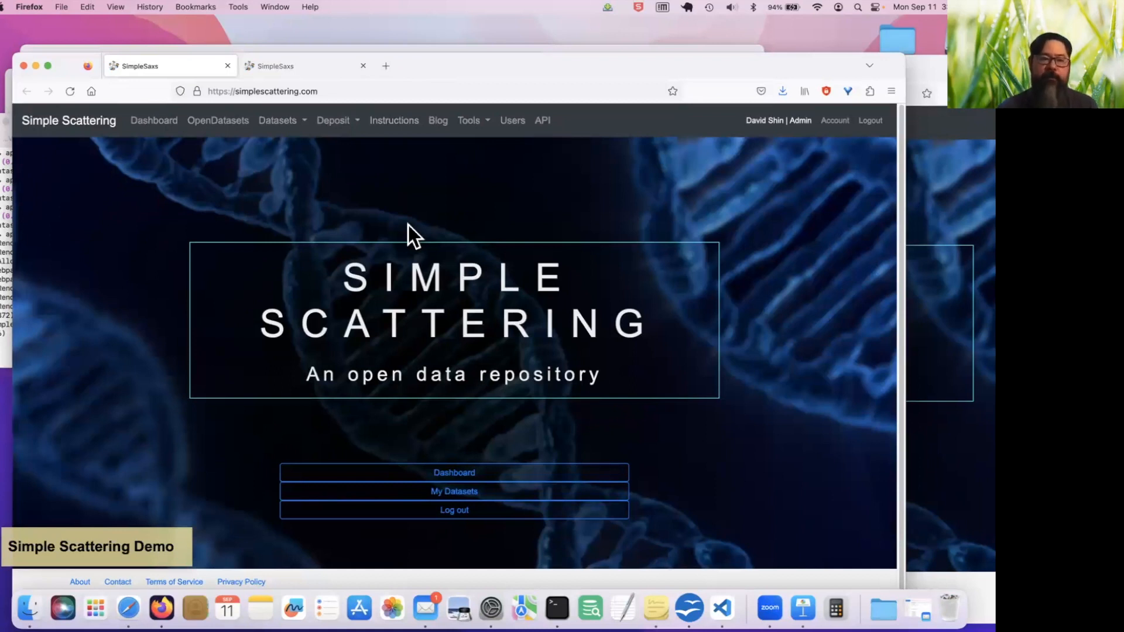
{"action": "left_click", "coordinate": [157, 121]}
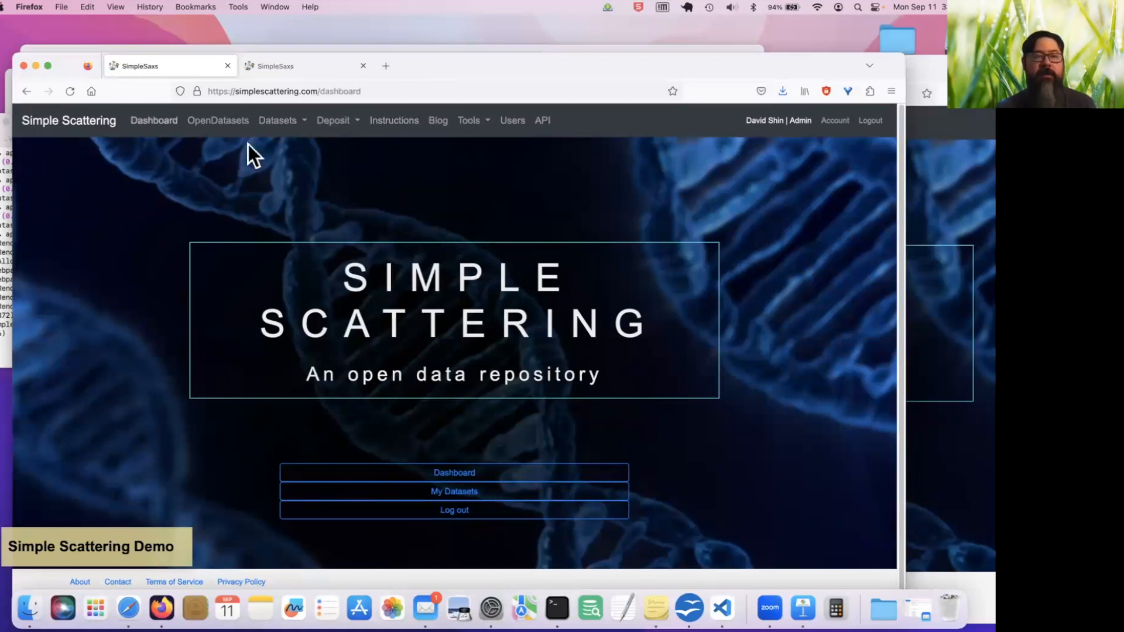
{"action": "left_click_drag", "start_coordinate": [613, 63], "coordinate": [613, 16]}
{"action": "scroll", "coordinate": [496, 339], "scroll_direction": "down", "scroll_amount": 3}
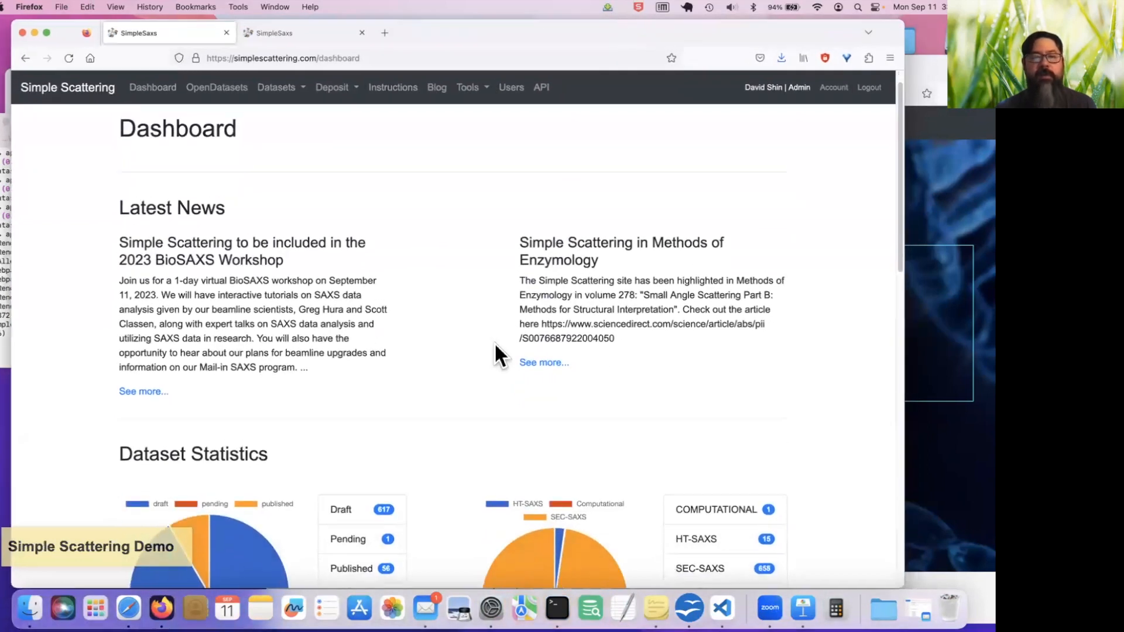
{"action": "scroll", "coordinate": [495, 347], "scroll_direction": "up", "scroll_amount": 2}
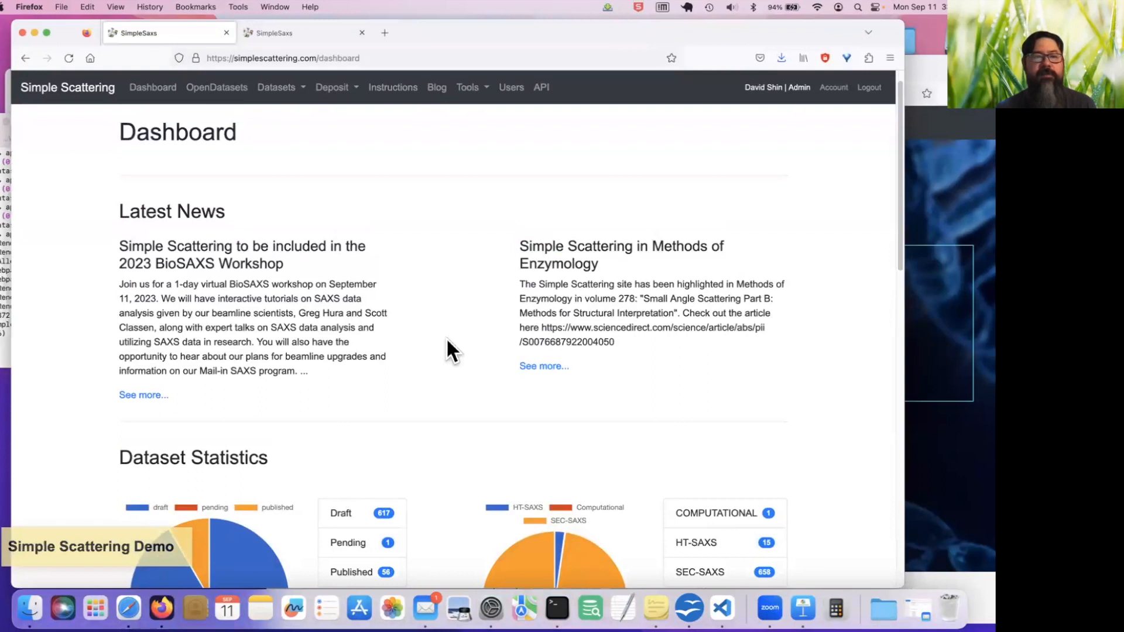
Examine the Dashboard's dataset statistics charts and the latest datasets listed below them
{"action": "scroll", "coordinate": [465, 341], "scroll_direction": "down", "scroll_amount": 6}
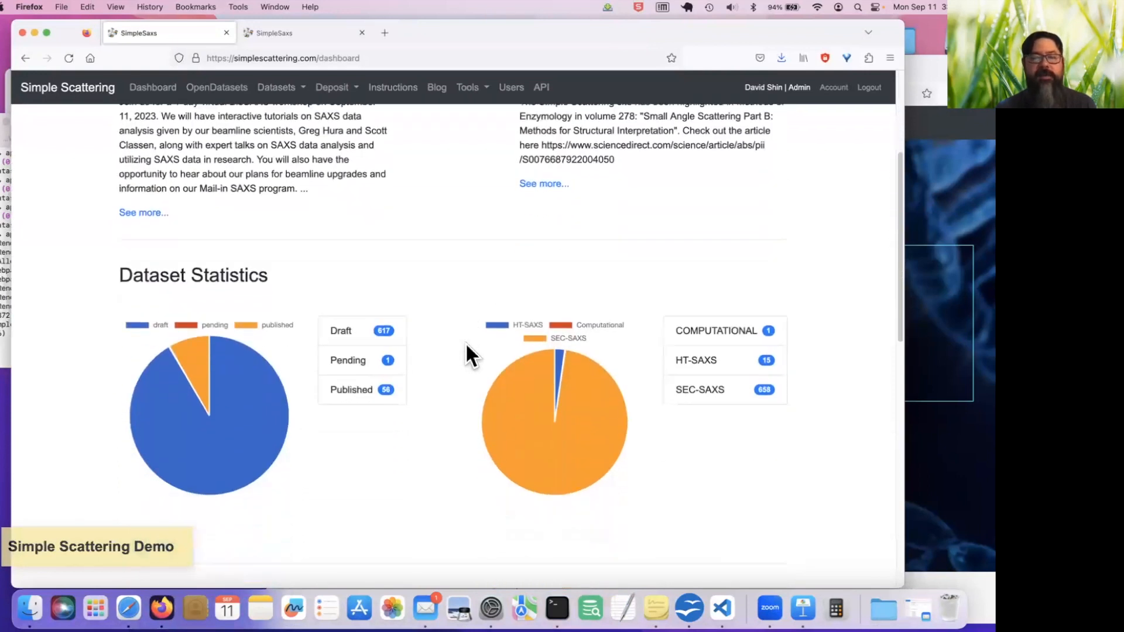
{"action": "scroll", "coordinate": [471, 354], "scroll_direction": "down", "scroll_amount": 2}
{"action": "scroll", "coordinate": [471, 354], "scroll_direction": "up", "scroll_amount": 1}
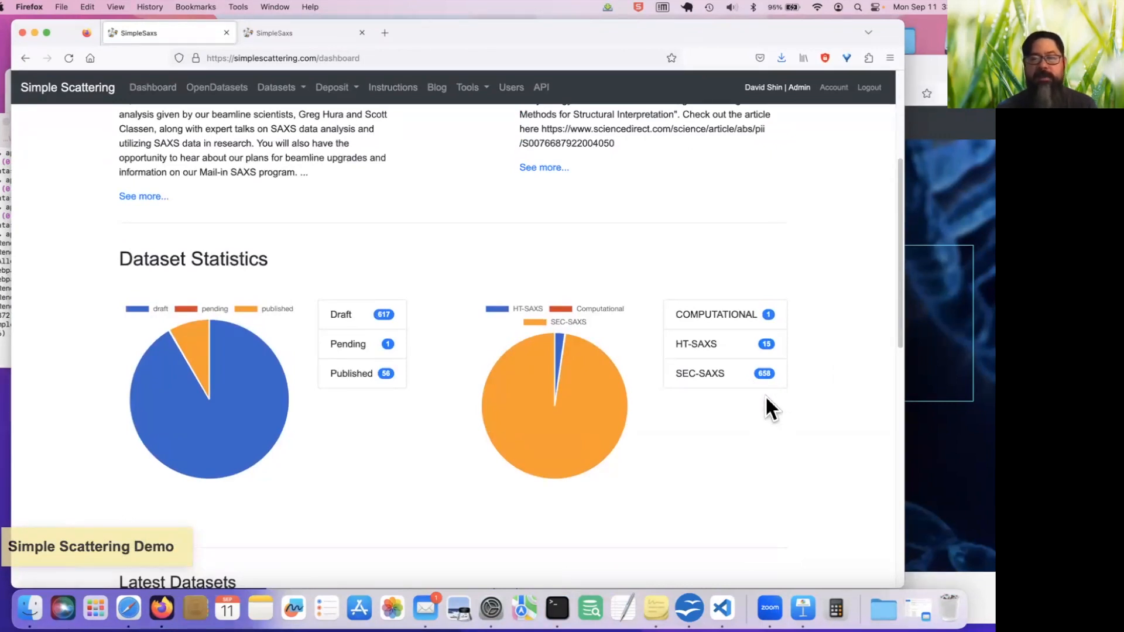
{"action": "scroll", "coordinate": [766, 397], "scroll_direction": "down", "scroll_amount": 2}
{"action": "scroll", "coordinate": [767, 398], "scroll_direction": "down", "scroll_amount": 3}
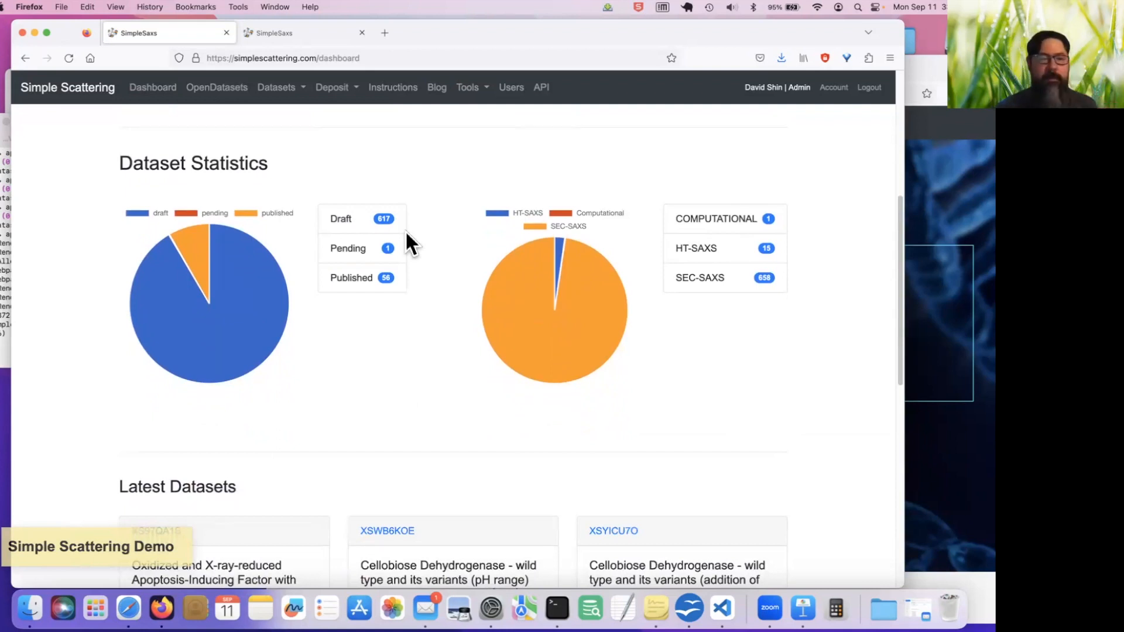
{"action": "scroll", "coordinate": [388, 390], "scroll_direction": "down", "scroll_amount": 5}
{"action": "scroll", "coordinate": [389, 392], "scroll_direction": "down", "scroll_amount": 6}
{"action": "scroll", "coordinate": [390, 402], "scroll_direction": "up", "scroll_amount": 2}
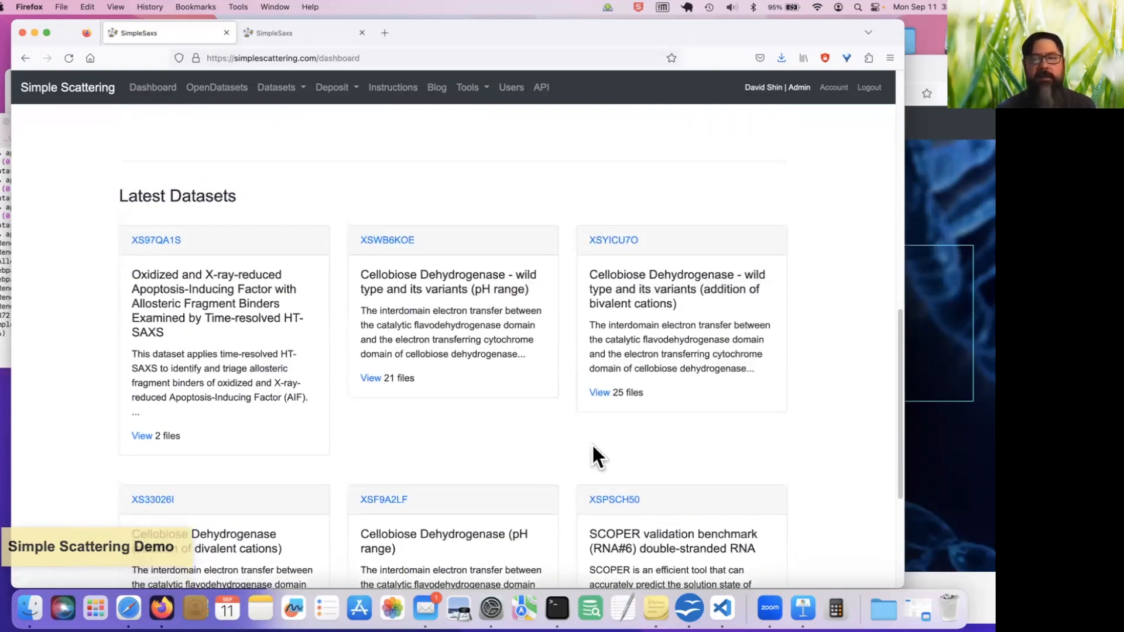
Open dataset XS97QA1S and examine its abstract, experimental metadata, downloadable files and sample details
{"action": "left_click", "coordinate": [174, 243]}
{"action": "scroll", "coordinate": [439, 328], "scroll_direction": "down", "scroll_amount": 5}
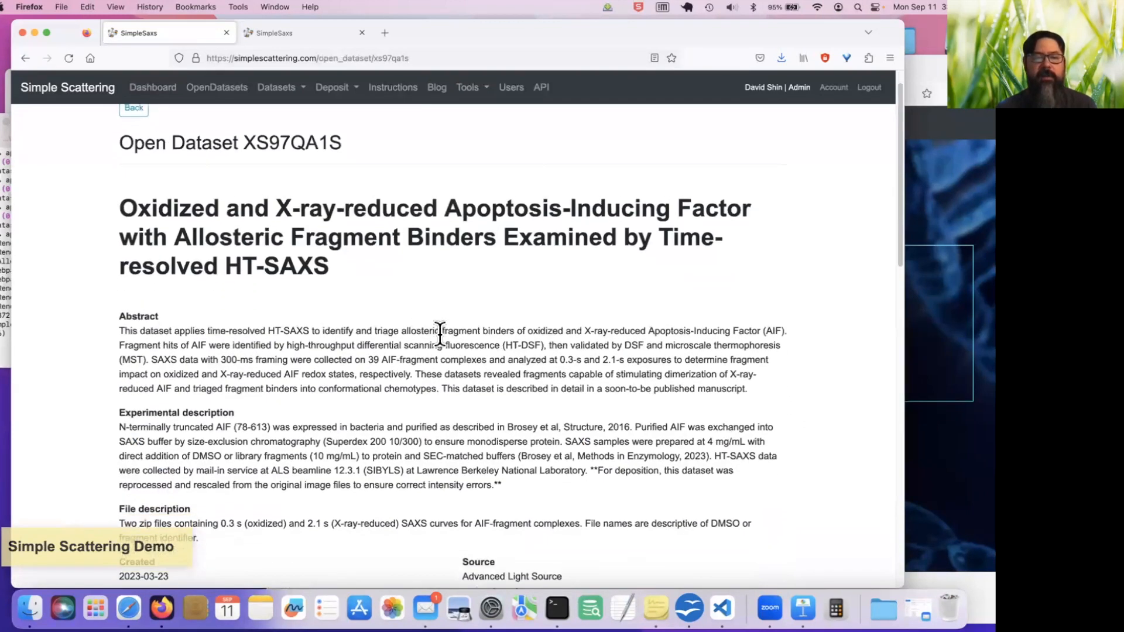
{"action": "scroll", "coordinate": [440, 333], "scroll_direction": "down", "scroll_amount": 12}
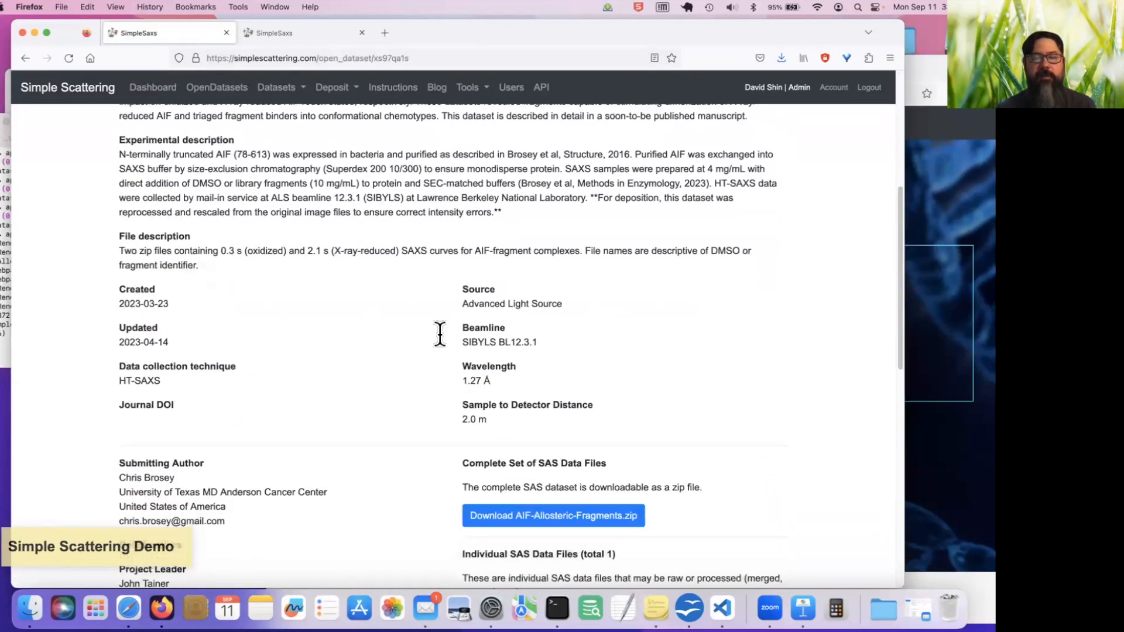
{"action": "scroll", "coordinate": [439, 334], "scroll_direction": "down", "scroll_amount": 2}
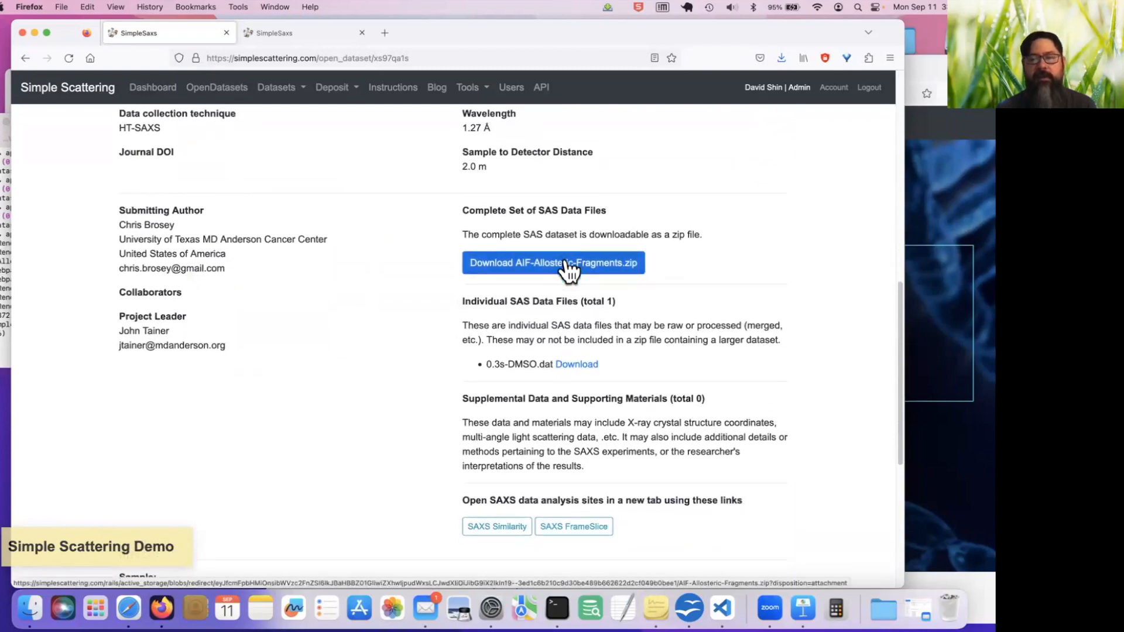
{"action": "scroll", "coordinate": [567, 270], "scroll_direction": "down", "scroll_amount": 11}
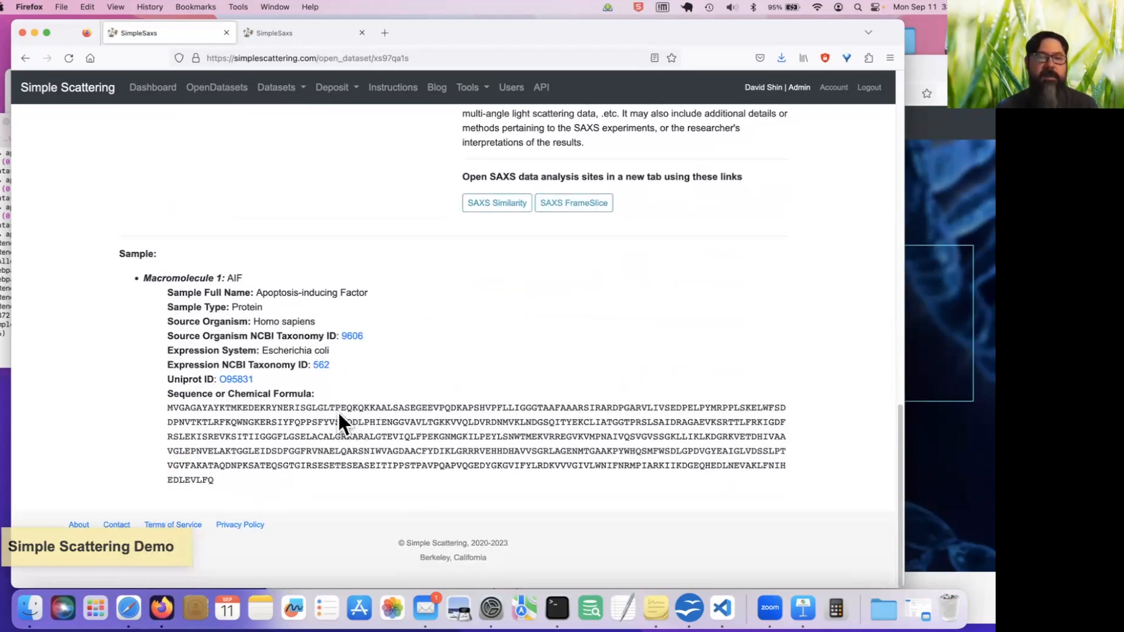
{"action": "scroll", "coordinate": [340, 417], "scroll_direction": "up", "scroll_amount": 17}
{"action": "scroll", "coordinate": [338, 413], "scroll_direction": "up", "scroll_amount": 8}
{"action": "scroll", "coordinate": [339, 412], "scroll_direction": "up", "scroll_amount": 2}
{"action": "scroll", "coordinate": [339, 412], "scroll_direction": "down", "scroll_amount": 6}
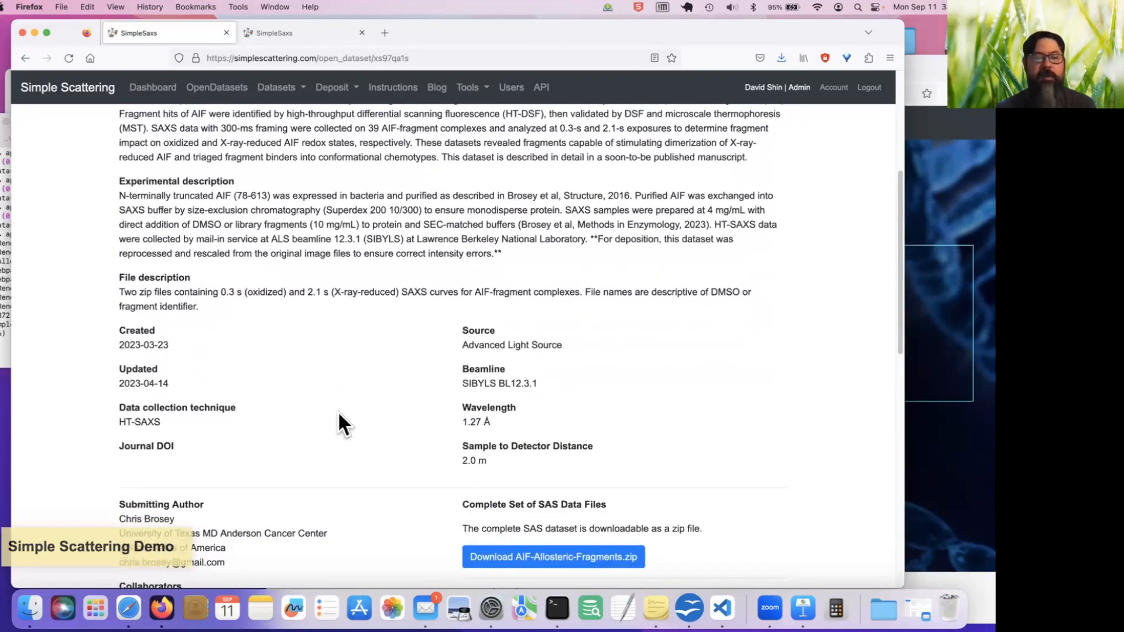
{"action": "scroll", "coordinate": [337, 410], "scroll_direction": "up", "scroll_amount": 1}
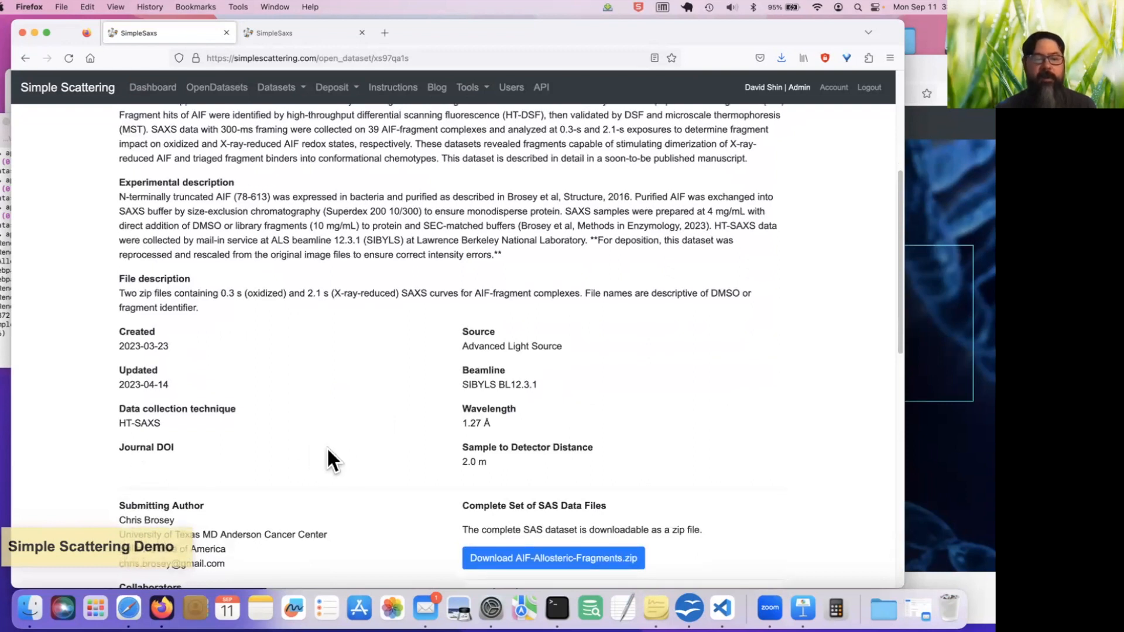
{"action": "scroll", "coordinate": [327, 447], "scroll_direction": "up", "scroll_amount": 9}
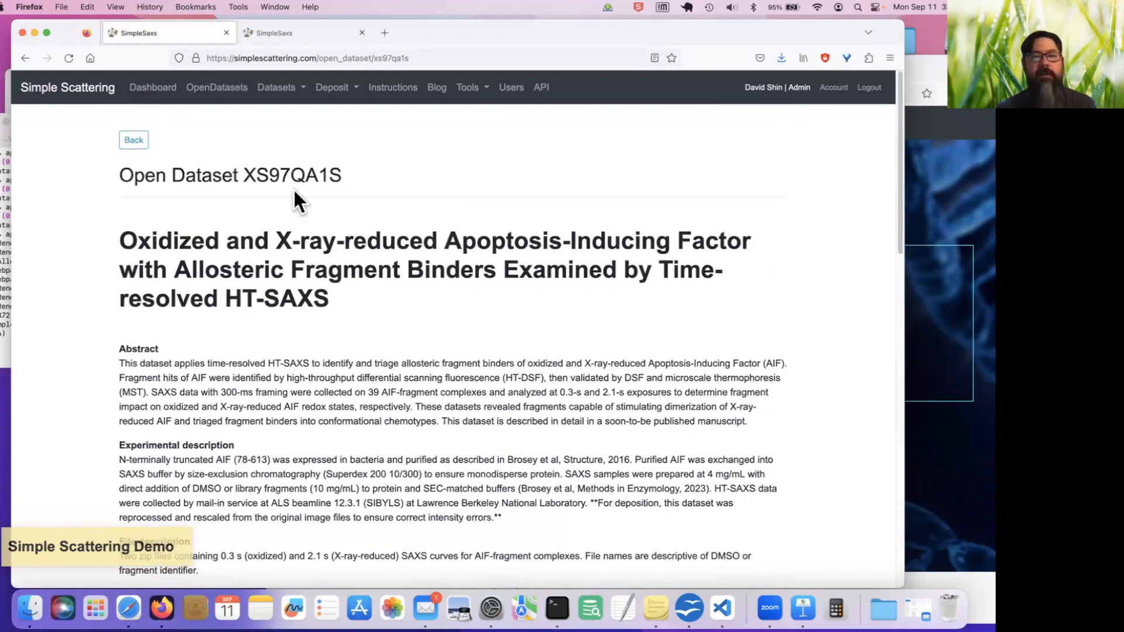
Return to the Dashboard and skim its contents again
{"action": "left_click", "coordinate": [153, 88]}
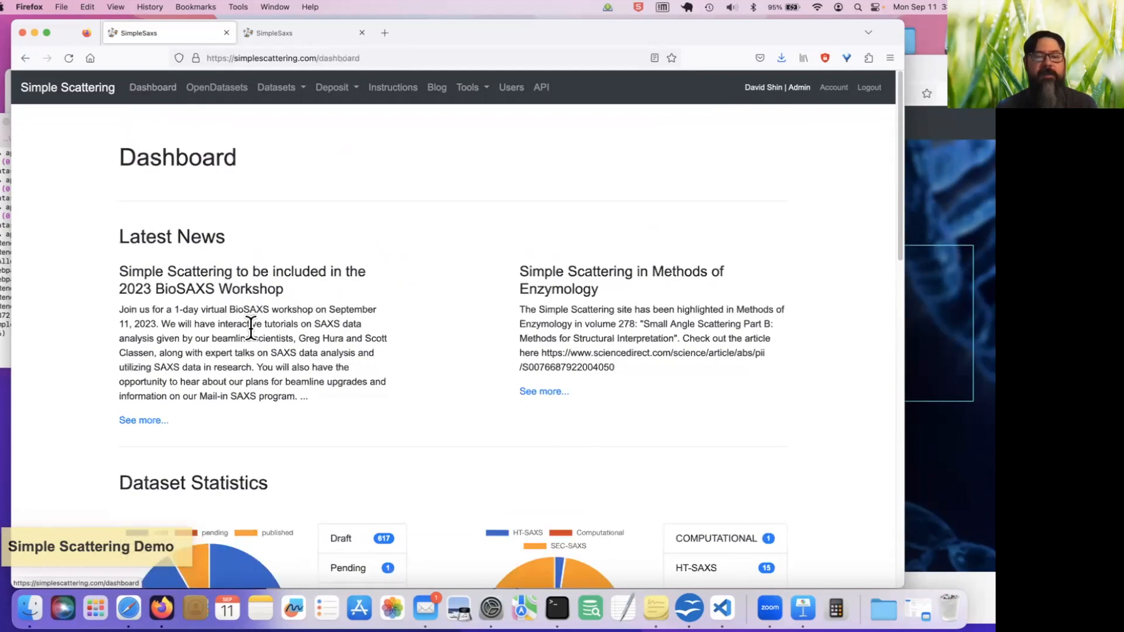
{"action": "scroll", "coordinate": [251, 331], "scroll_direction": "down", "scroll_amount": 8}
{"action": "scroll", "coordinate": [250, 331], "scroll_direction": "up", "scroll_amount": 6}
{"action": "scroll", "coordinate": [251, 330], "scroll_direction": "up", "scroll_amount": 2}
Open the Open Datasets list, browse its entries and toggle the date sorting back to newest first
{"action": "left_click", "coordinate": [218, 88]}
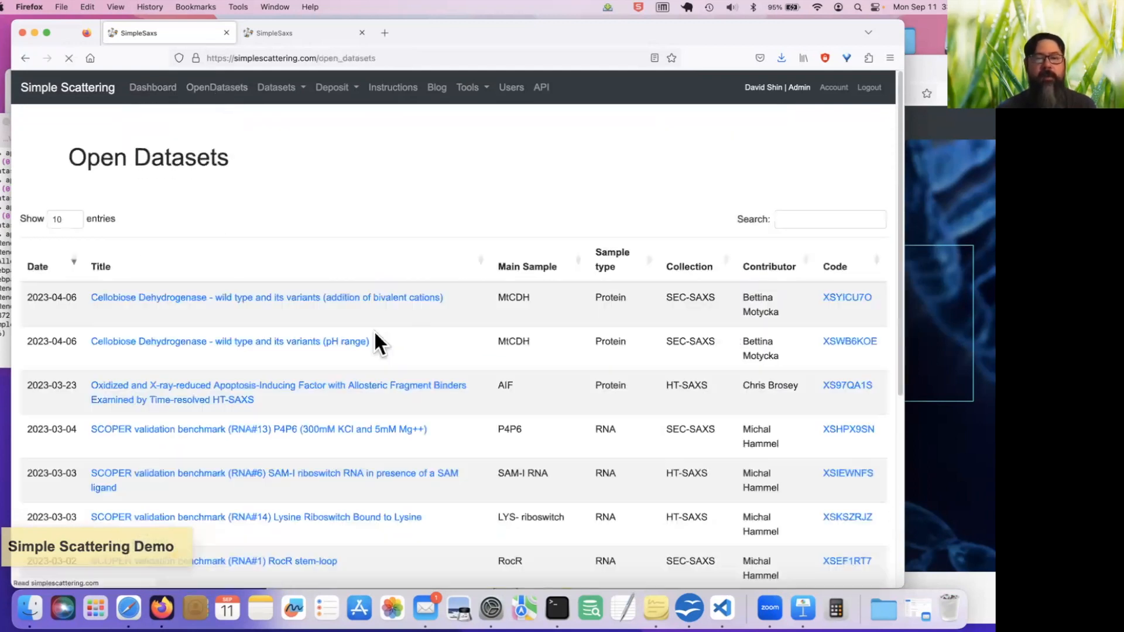
{"action": "scroll", "coordinate": [374, 333], "scroll_direction": "down", "scroll_amount": 5}
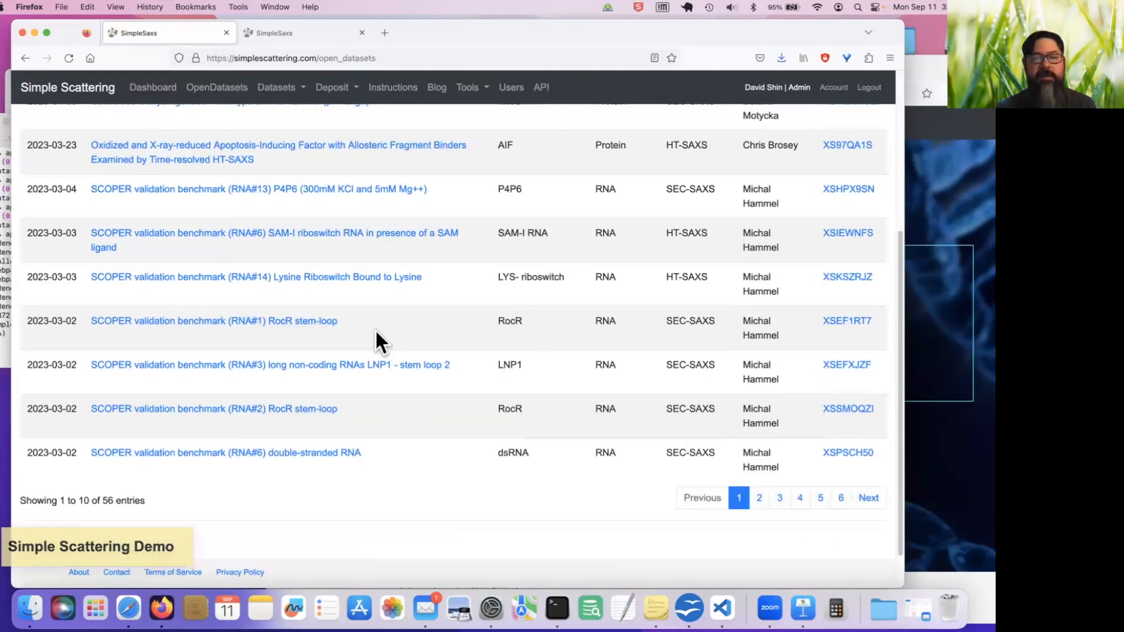
{"action": "scroll", "coordinate": [376, 334], "scroll_direction": "up", "scroll_amount": 5}
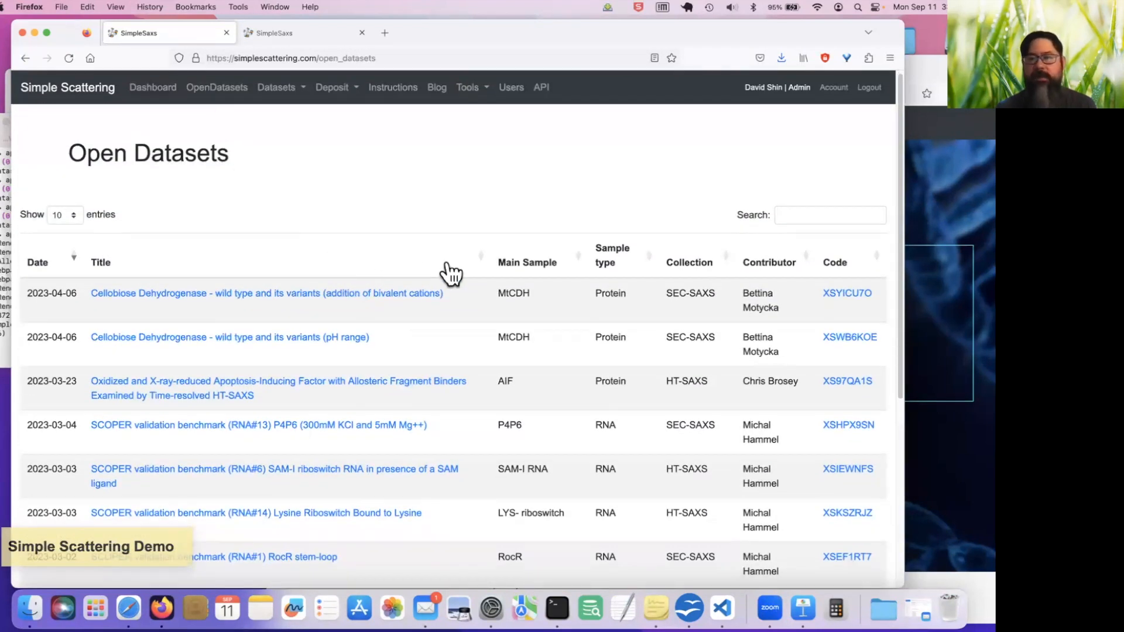
{"action": "left_click", "coordinate": [78, 267]}
{"action": "left_click", "coordinate": [78, 266]}
{"action": "scroll", "coordinate": [227, 280], "scroll_direction": "down", "scroll_amount": 5}
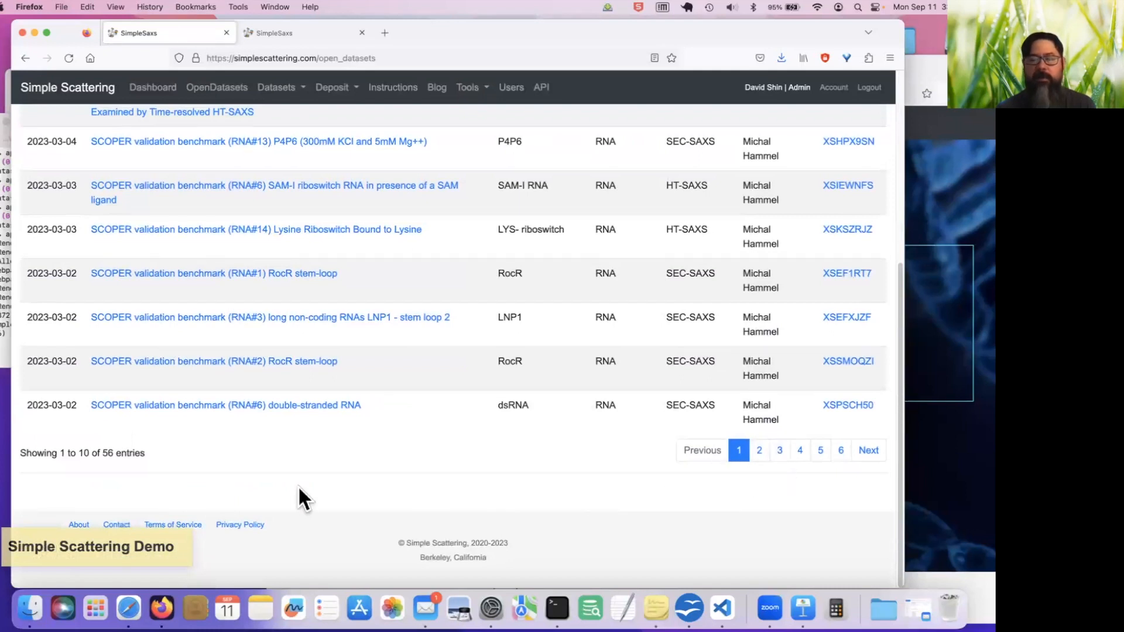
{"action": "scroll", "coordinate": [293, 487], "scroll_direction": "up", "scroll_amount": 5}
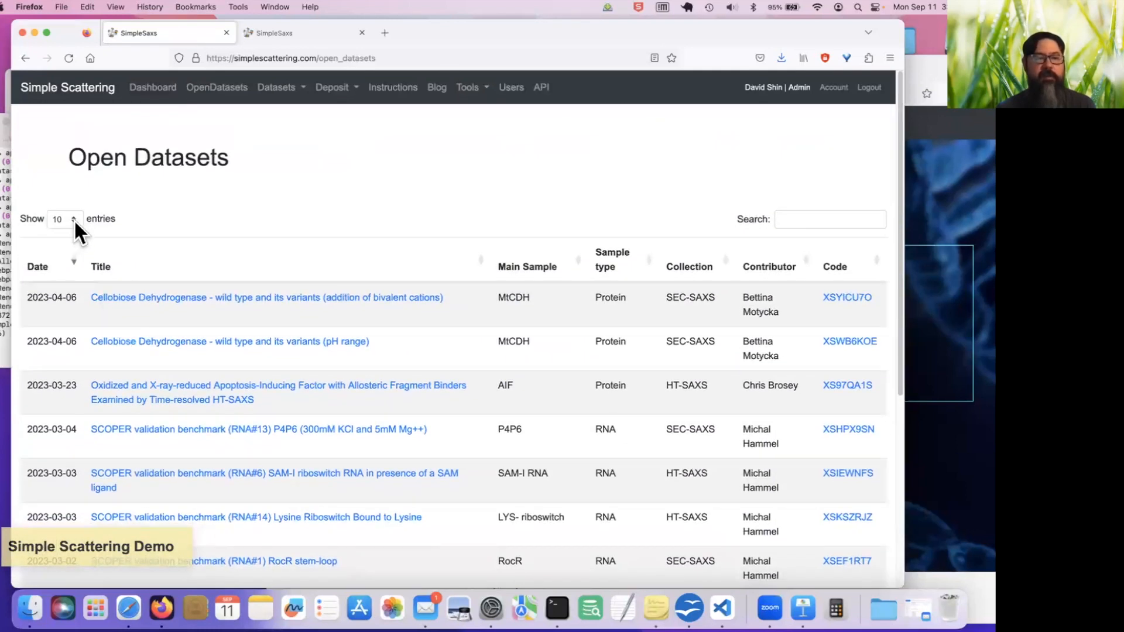
Show 25 entries per page in the Open Datasets list and look through them
{"action": "left_click", "coordinate": [74, 221]}
{"action": "left_click", "coordinate": [65, 229]}
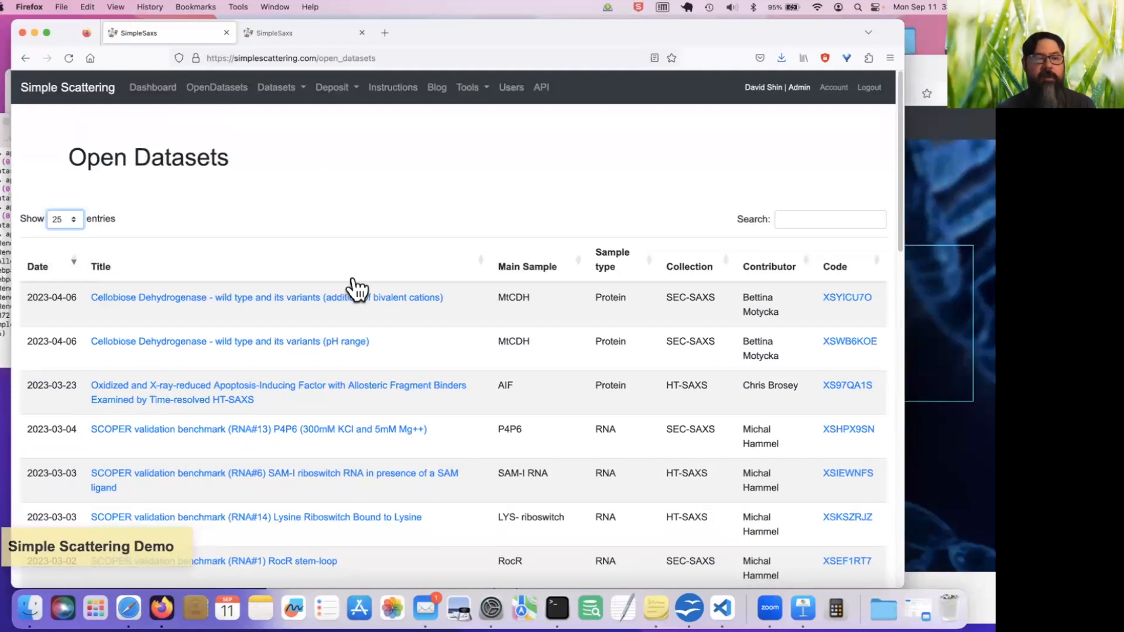
{"action": "scroll", "coordinate": [356, 288], "scroll_direction": "down", "scroll_amount": 10}
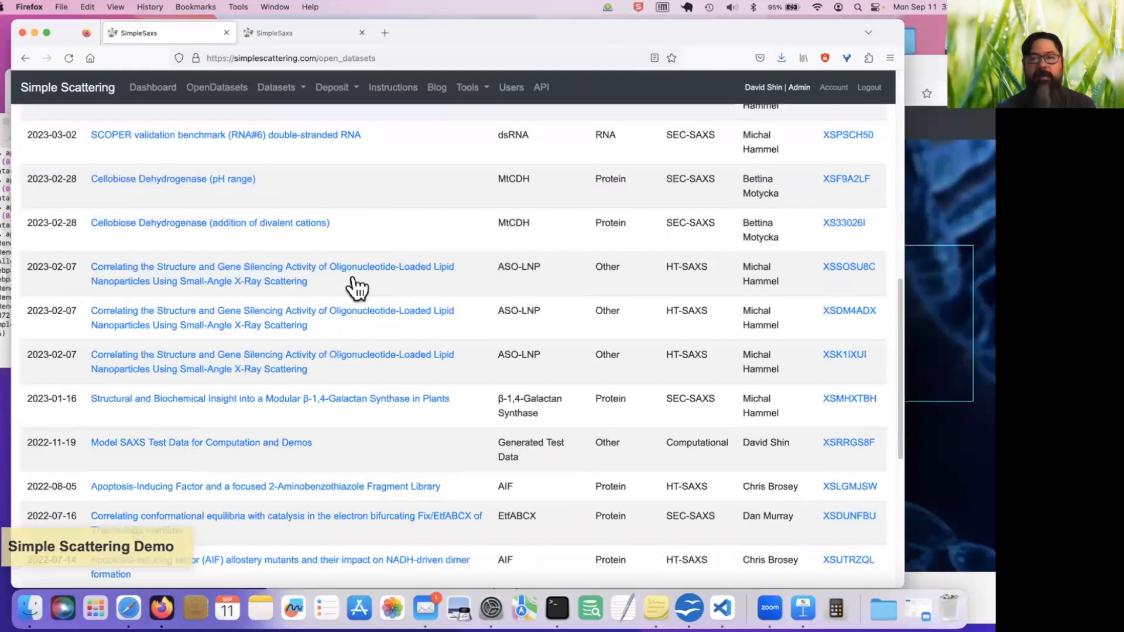
{"action": "scroll", "coordinate": [355, 288], "scroll_direction": "up", "scroll_amount": 10}
Search the open datasets by a contributor's surname, and replace that search with "gfp"
{"action": "left_click", "coordinate": [787, 219]}
{"action": "type", "text": "hura"}
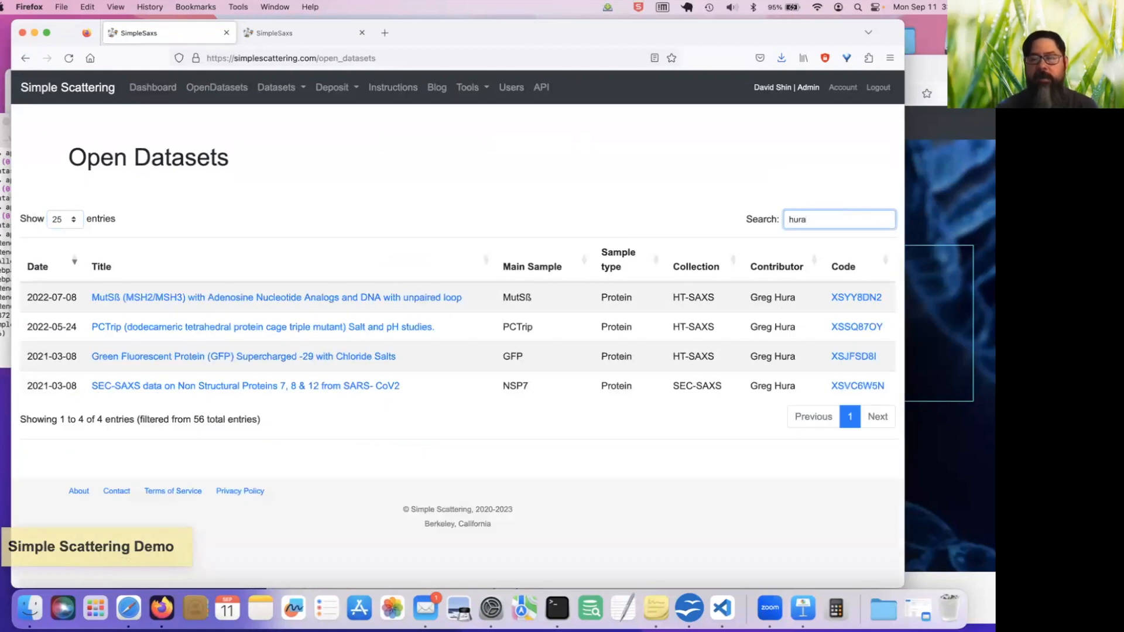
{"action": "key", "text": "BackSpace"}
{"action": "key", "text": "BackSpace"}
{"action": "key", "text": "BackSpace"}
{"action": "key", "text": "BackSpace"}
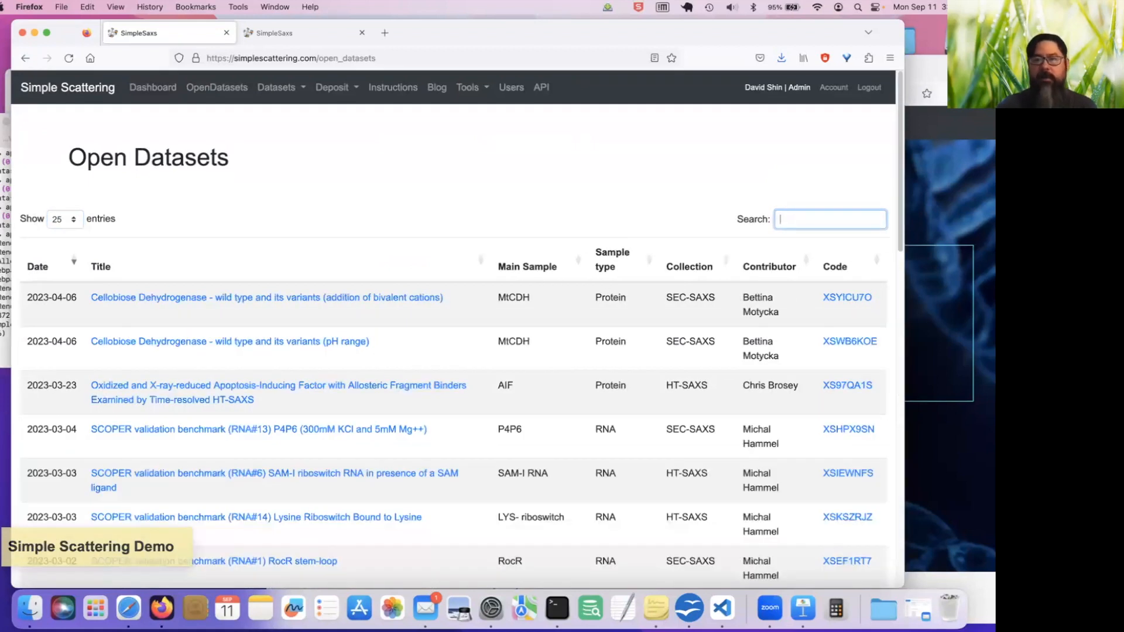
{"action": "type", "text": "gfp"}
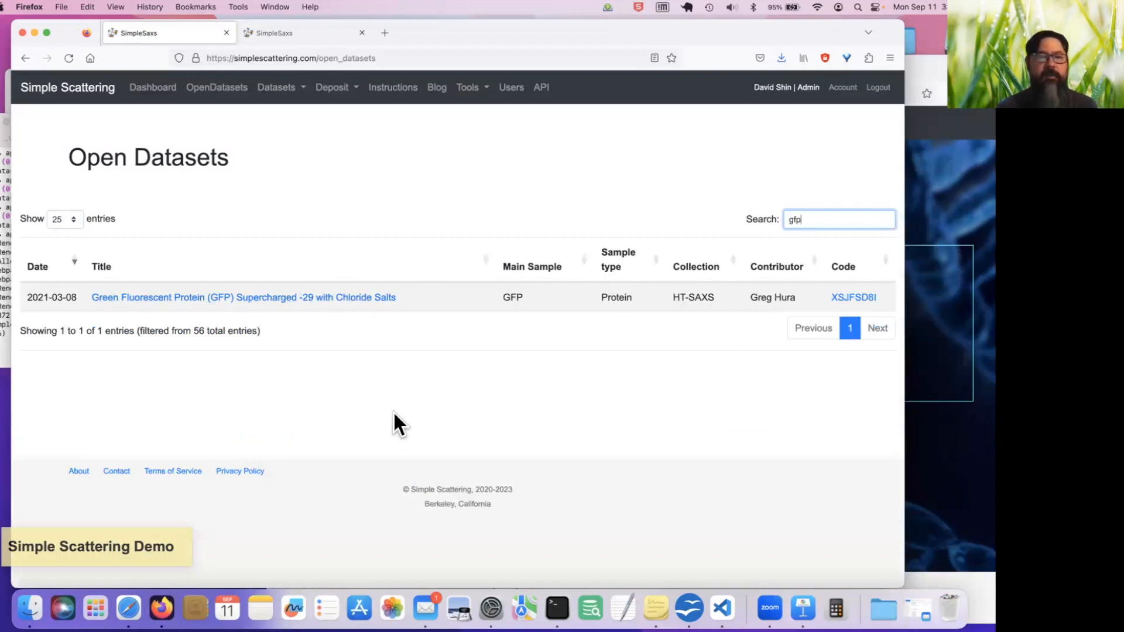
View the My Datasets page, followed by the All Datasets list with its drafts
{"action": "left_click", "coordinate": [287, 104]}
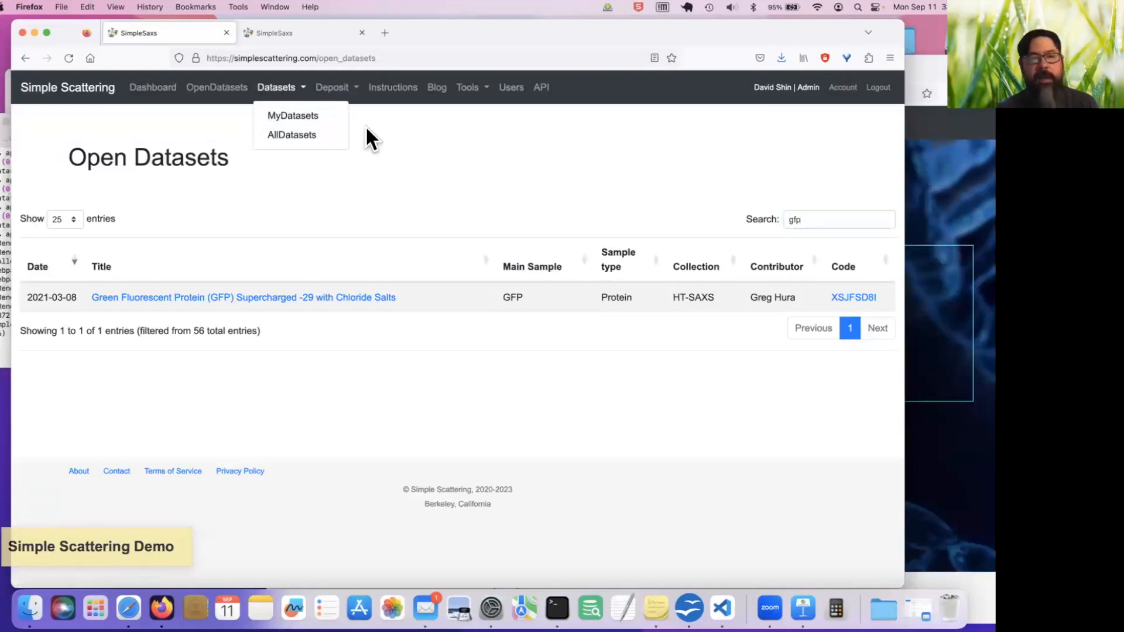
{"action": "left_click", "coordinate": [322, 116]}
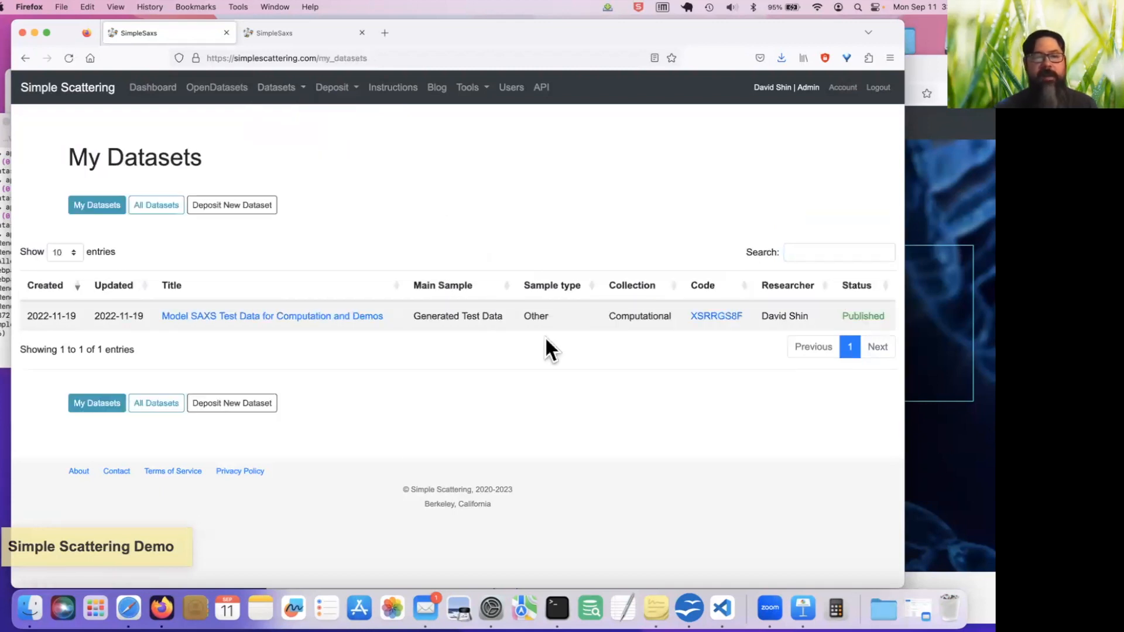
{"action": "left_click", "coordinate": [297, 98]}
{"action": "left_click", "coordinate": [303, 136]}
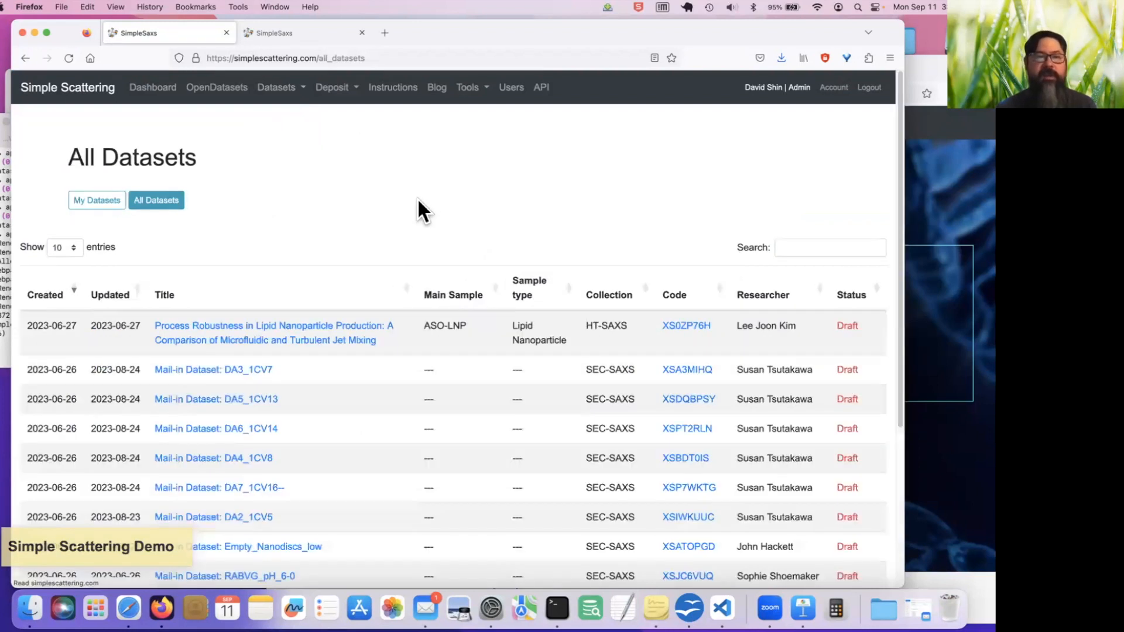
{"action": "scroll", "coordinate": [417, 199], "scroll_direction": "down", "scroll_amount": 3}
{"action": "scroll", "coordinate": [420, 206], "scroll_direction": "up", "scroll_amount": 3}
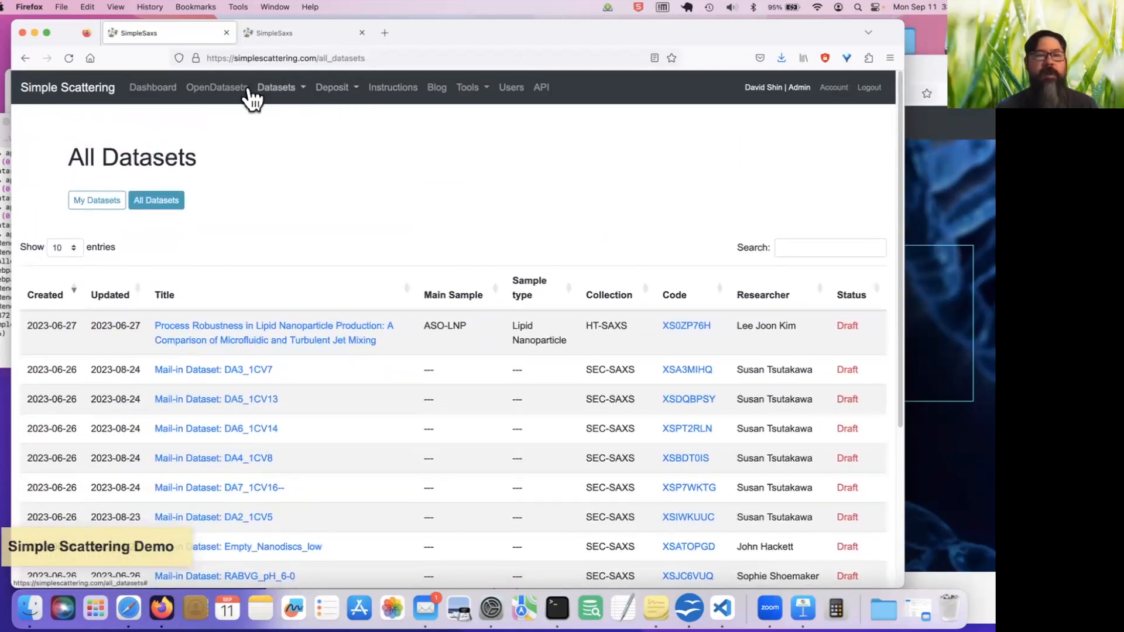
Reopen My Datasets and switch to the Safari window showing the local Simple Scattering site at 127.0.0.1
{"action": "left_click", "coordinate": [273, 89]}
{"action": "left_click", "coordinate": [279, 111]}
{"action": "left_click_drag", "start_coordinate": [56, 33], "coordinate": [440, 123]}
{"action": "left_click", "coordinate": [216, 170]}
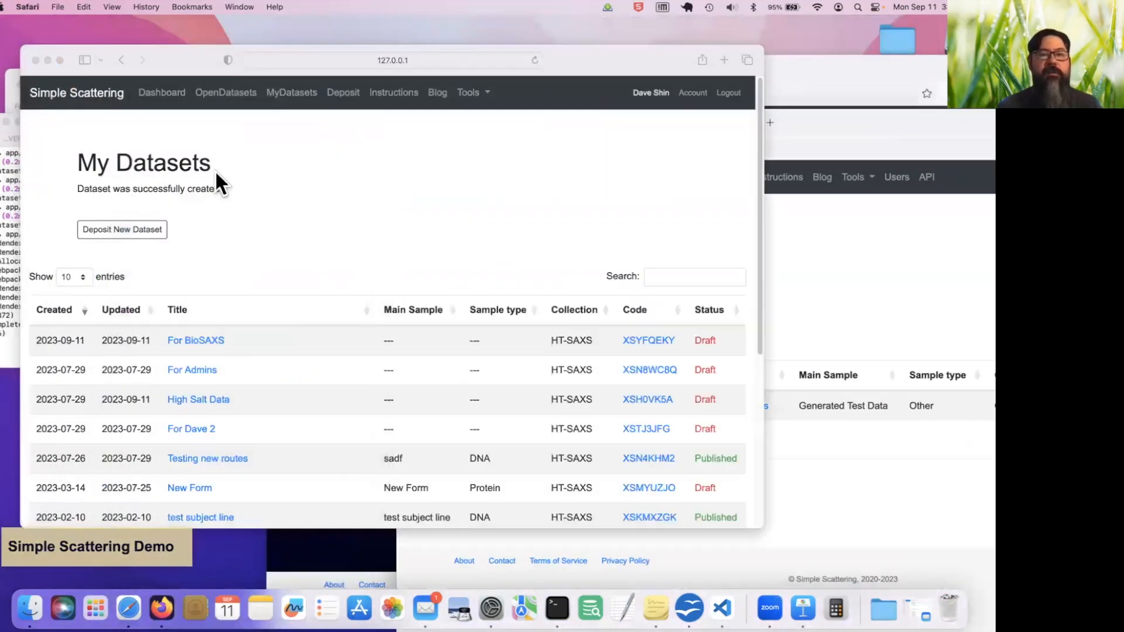
{"action": "left_click_drag", "start_coordinate": [65, 47], "coordinate": [99, 55]}
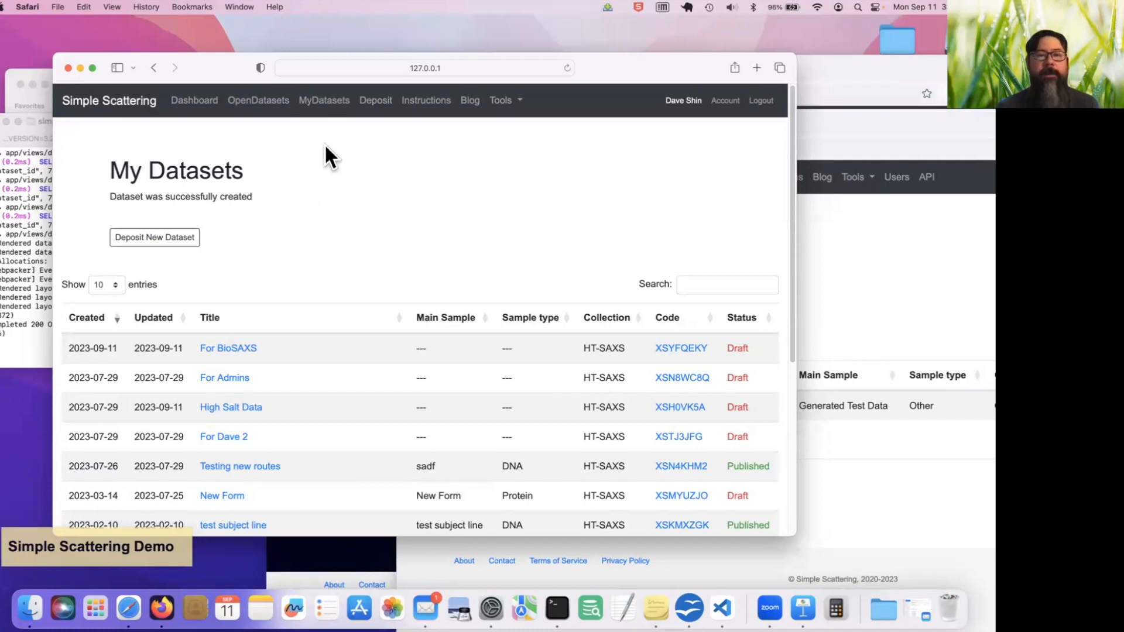
Start a new dataset deposit and set the contributor's country to South Africa
{"action": "left_click", "coordinate": [375, 102]}
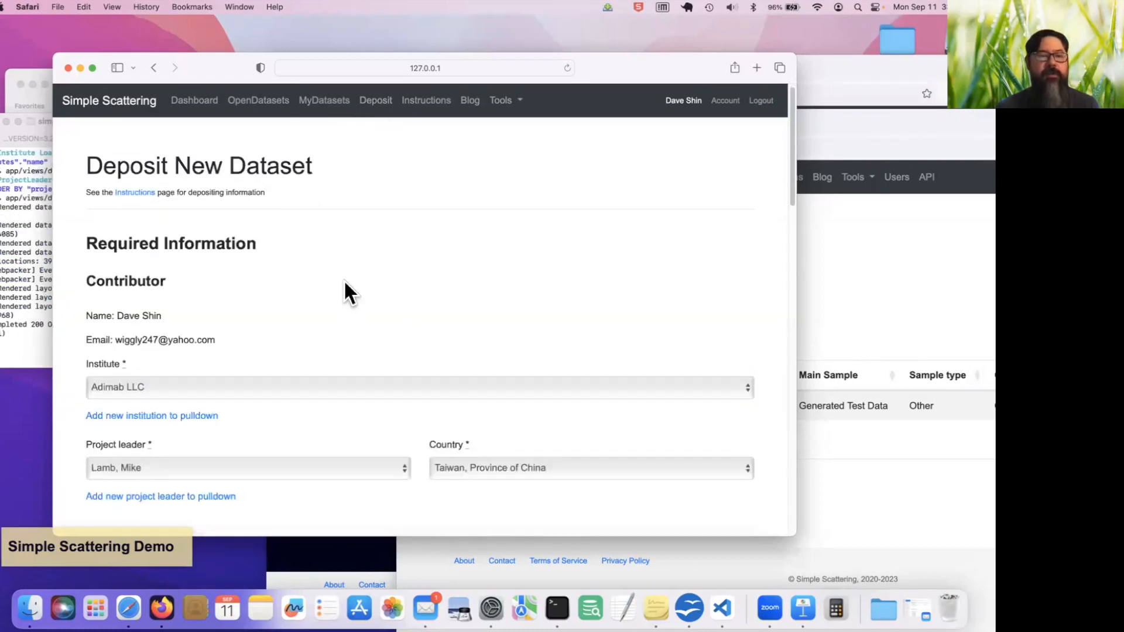
{"action": "scroll", "coordinate": [343, 279], "scroll_direction": "down", "scroll_amount": 2}
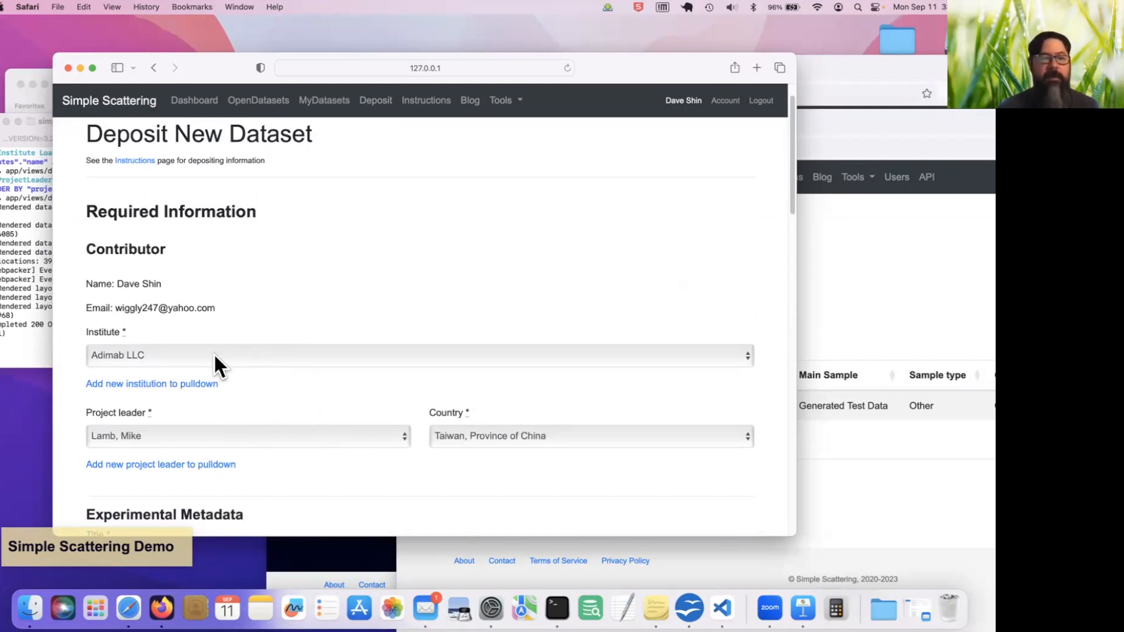
{"action": "scroll", "coordinate": [213, 353], "scroll_direction": "down", "scroll_amount": 3}
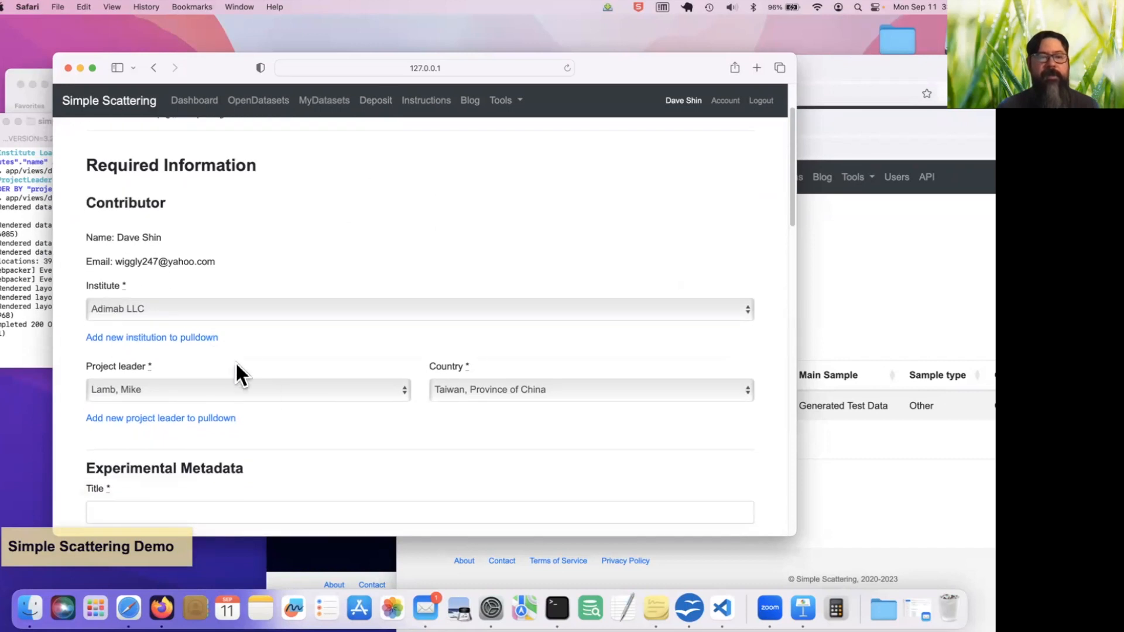
{"action": "left_click", "coordinate": [583, 389]}
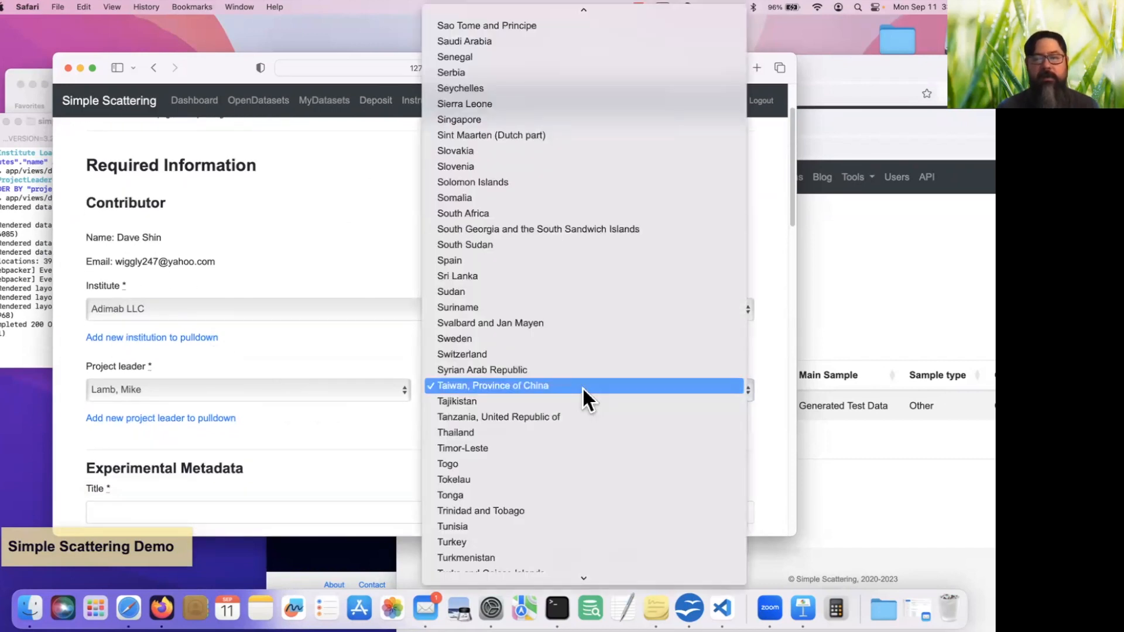
{"action": "left_click", "coordinate": [561, 209]}
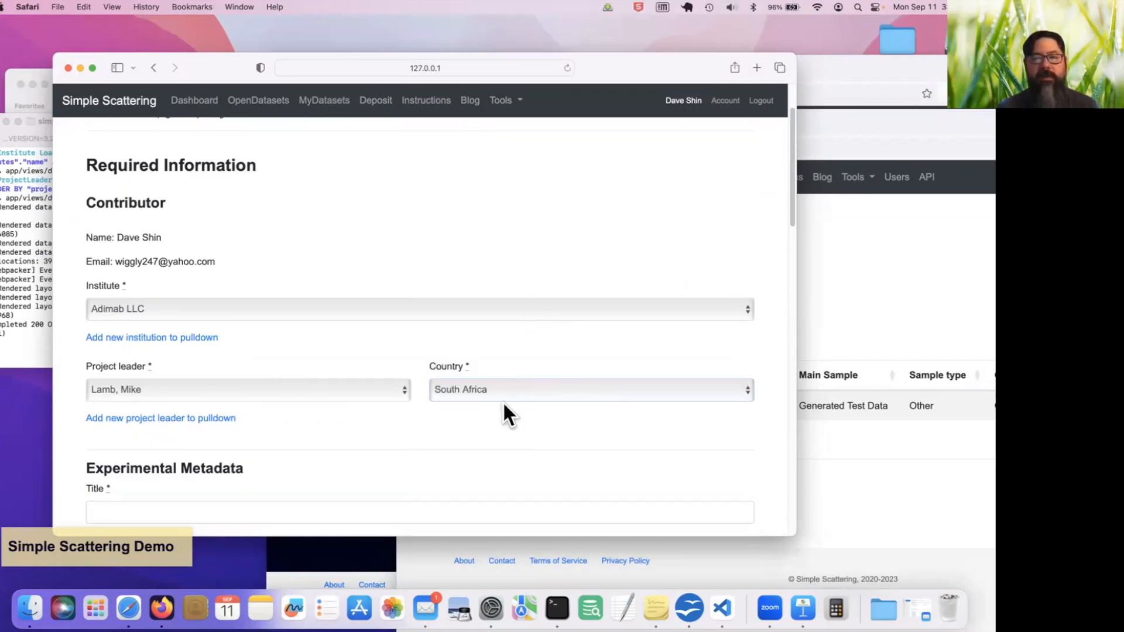
Set the data collection technique to SEC-SAXS (Size Exclusion Chromatography Small-Angle X-ray Scattering) in the experimental metadata
{"action": "scroll", "coordinate": [500, 418], "scroll_direction": "down", "scroll_amount": 10}
{"action": "scroll", "coordinate": [500, 418], "scroll_direction": "down", "scroll_amount": 2}
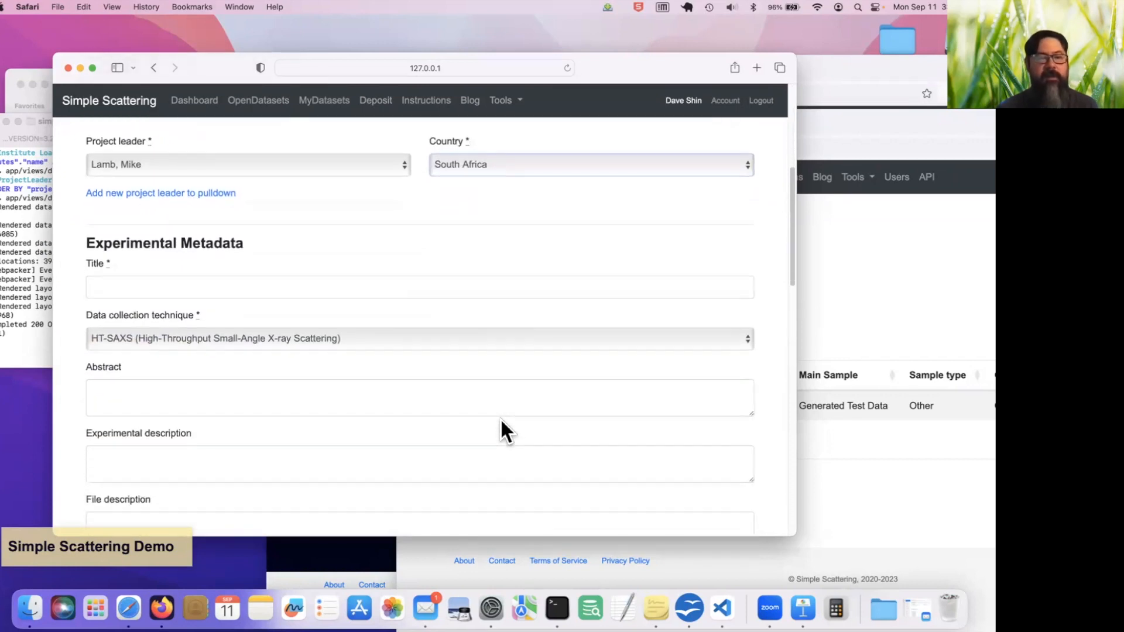
{"action": "scroll", "coordinate": [475, 375], "scroll_direction": "down", "scroll_amount": 2}
{"action": "scroll", "coordinate": [504, 406], "scroll_direction": "down", "scroll_amount": 1}
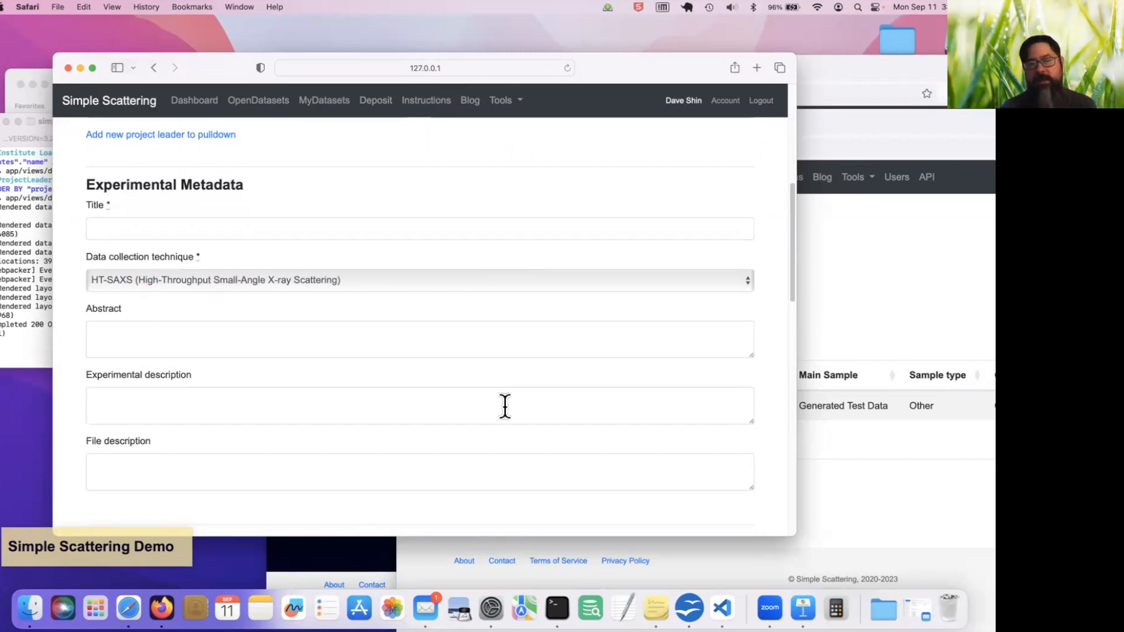
{"action": "left_click", "coordinate": [521, 282]}
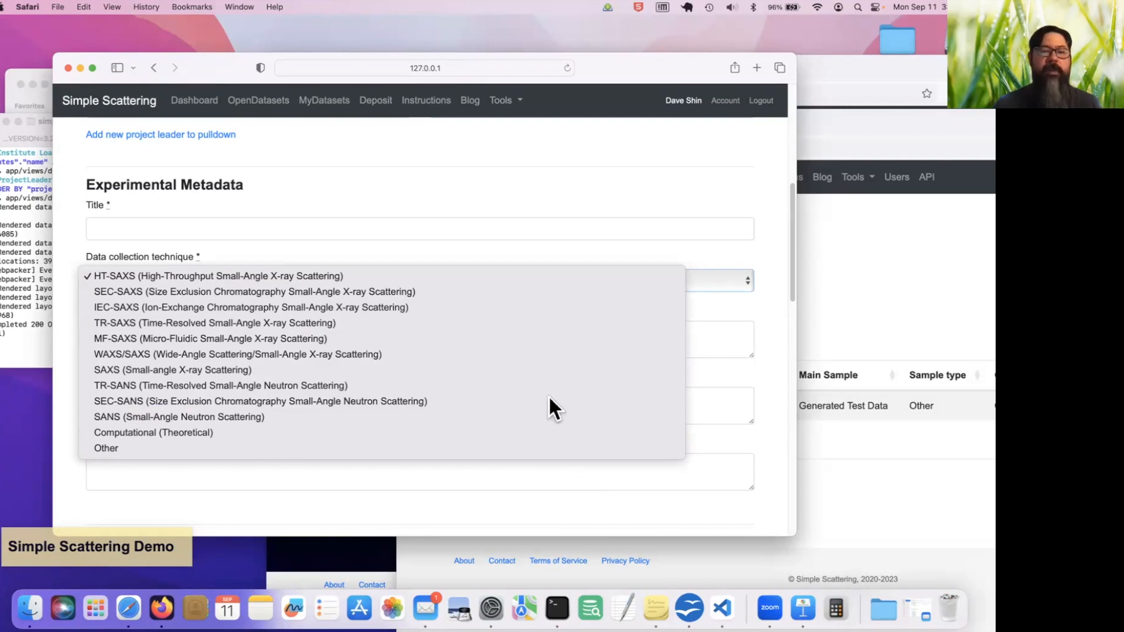
{"action": "left_click", "coordinate": [456, 291]}
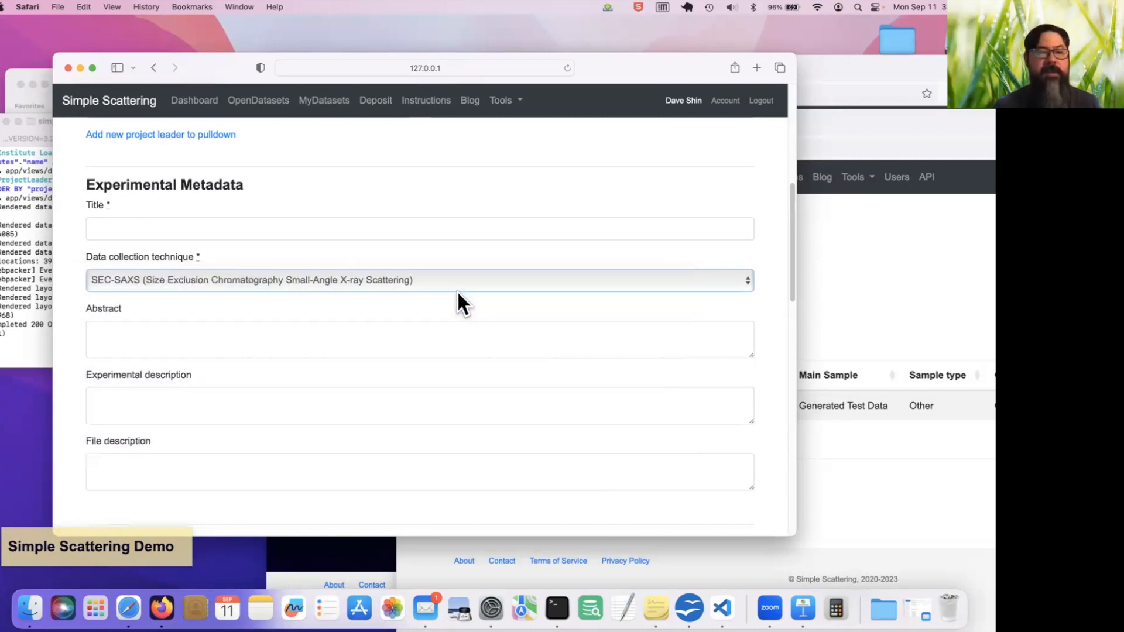
Enter "BioSAXS Workshop SEC-SAXS" as the dataset title
{"action": "left_click", "coordinate": [243, 228]}
{"action": "type", "text": "BioSAXS"}
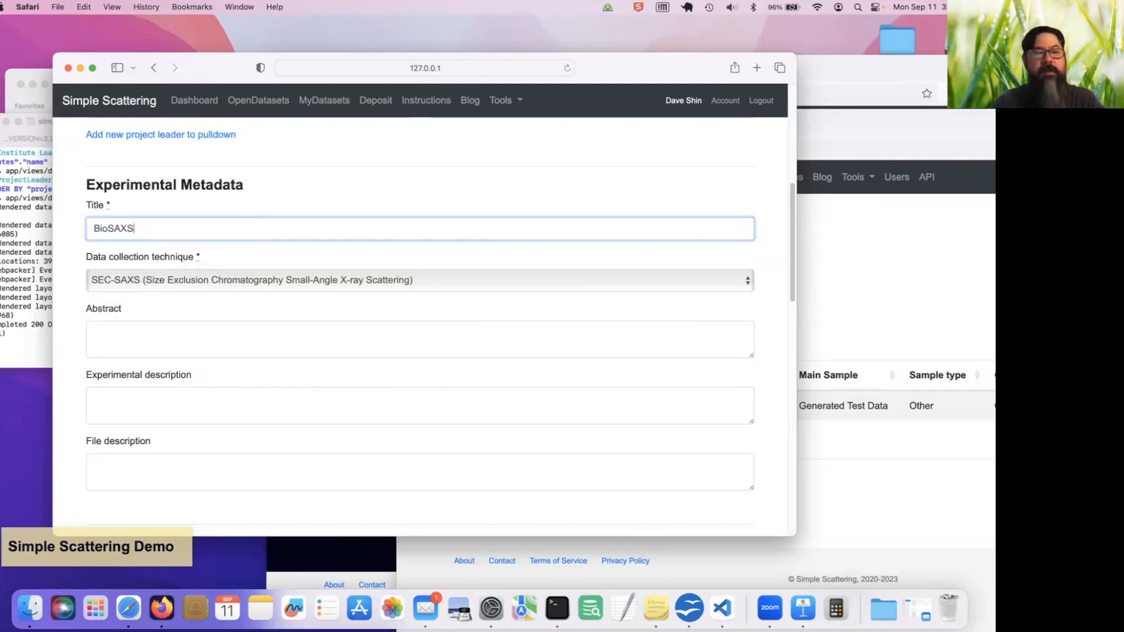
{"action": "type", "text": " Workshop"}
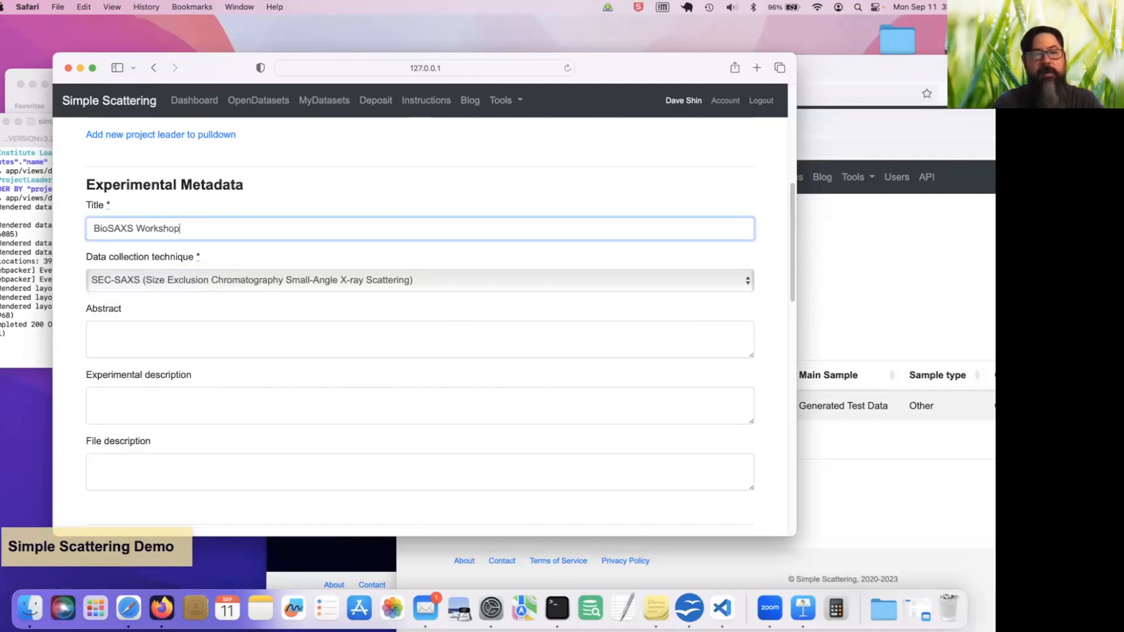
{"action": "type", "text": "EC-SAXS"}
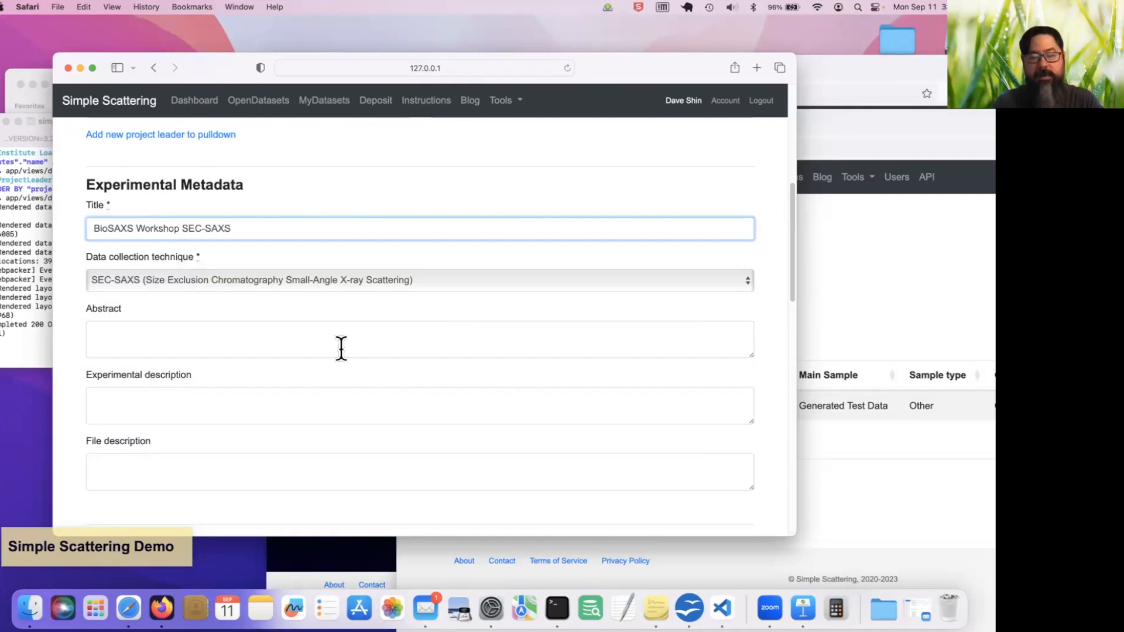
Look over the abstract, experimental description, file description, samples and data files sections of the deposit form
{"action": "scroll", "coordinate": [341, 348], "scroll_direction": "down", "scroll_amount": 2}
{"action": "scroll", "coordinate": [341, 348], "scroll_direction": "up", "scroll_amount": 1}
{"action": "scroll", "coordinate": [342, 348], "scroll_direction": "down", "scroll_amount": 10}
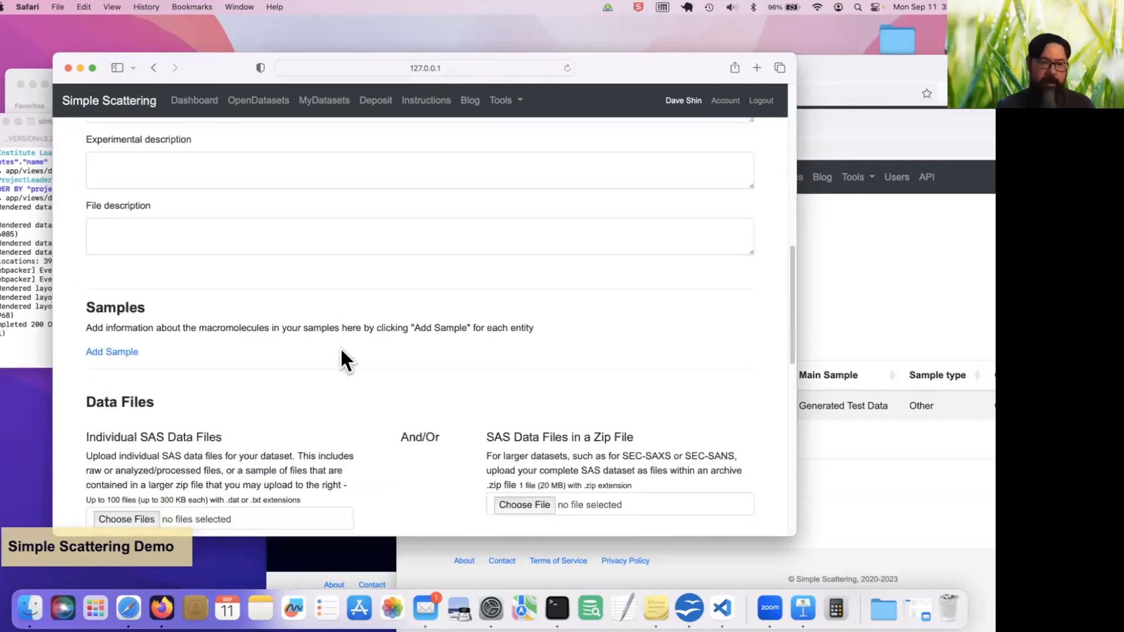
{"action": "scroll", "coordinate": [341, 349], "scroll_direction": "up", "scroll_amount": 6}
{"action": "scroll", "coordinate": [341, 348], "scroll_direction": "up", "scroll_amount": 5}
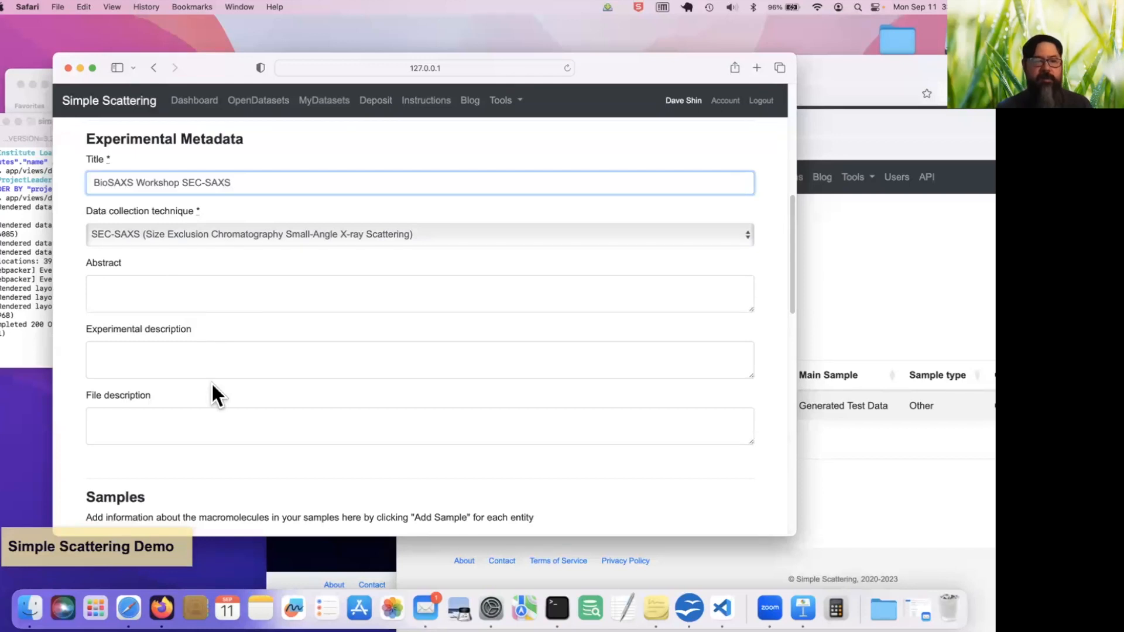
{"action": "scroll", "coordinate": [211, 384], "scroll_direction": "down", "scroll_amount": 2}
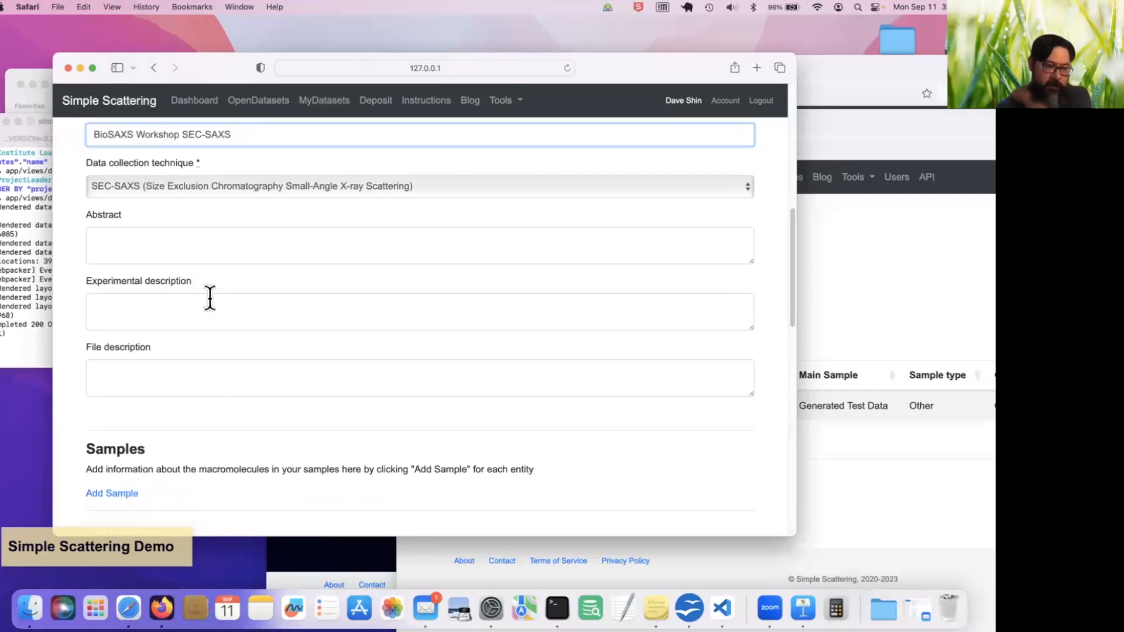
{"action": "scroll", "coordinate": [195, 383], "scroll_direction": "down", "scroll_amount": 5}
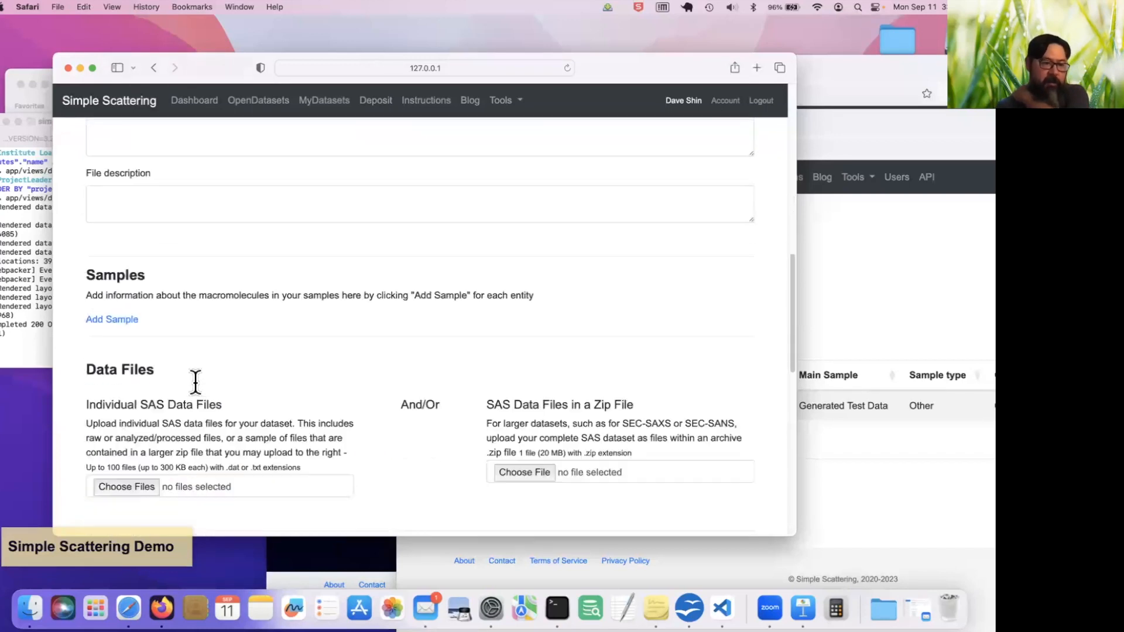
{"action": "scroll", "coordinate": [196, 382], "scroll_direction": "down", "scroll_amount": 3}
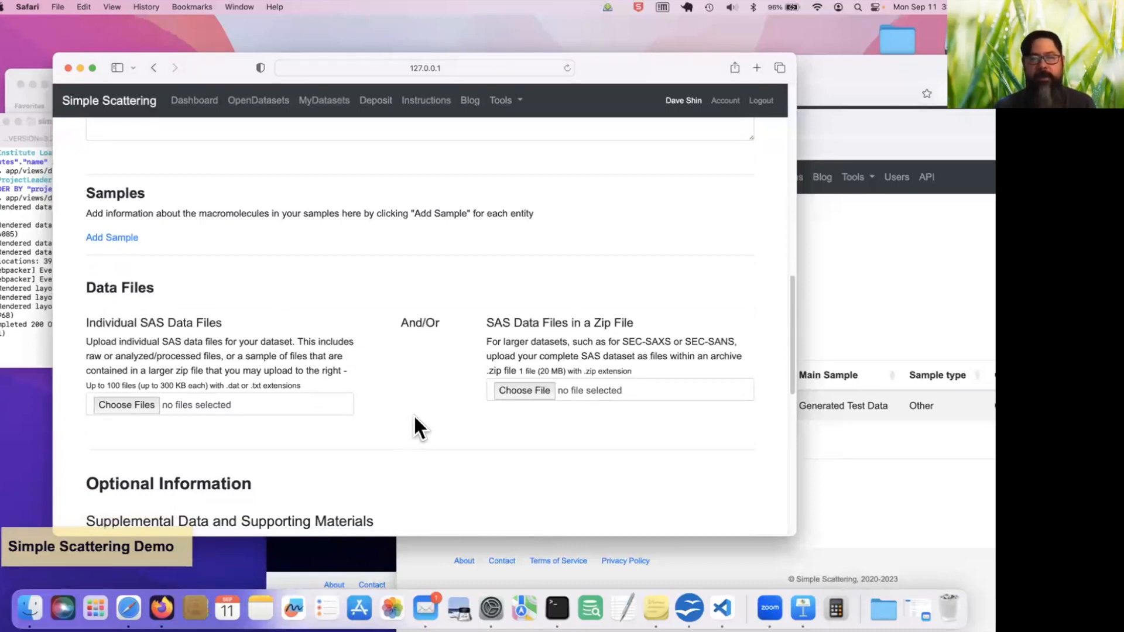
Attach Results.zip from the Desktop's data folder as the zipped SAS data file
{"action": "left_click", "coordinate": [524, 391]}
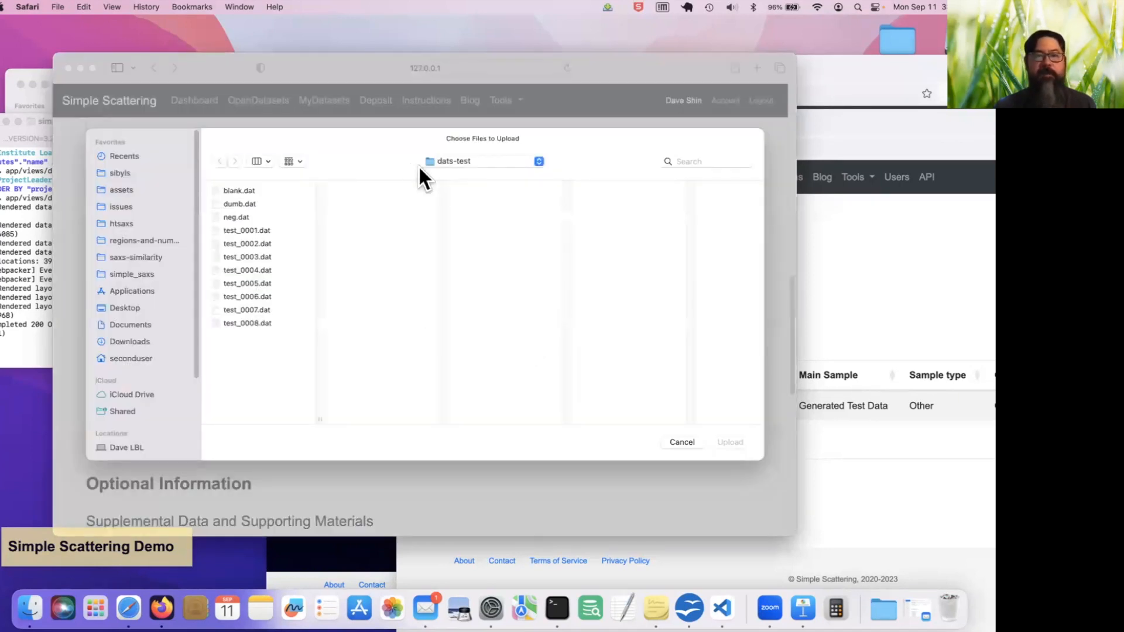
{"action": "left_click", "coordinate": [447, 163]}
{"action": "left_click", "coordinate": [487, 174]}
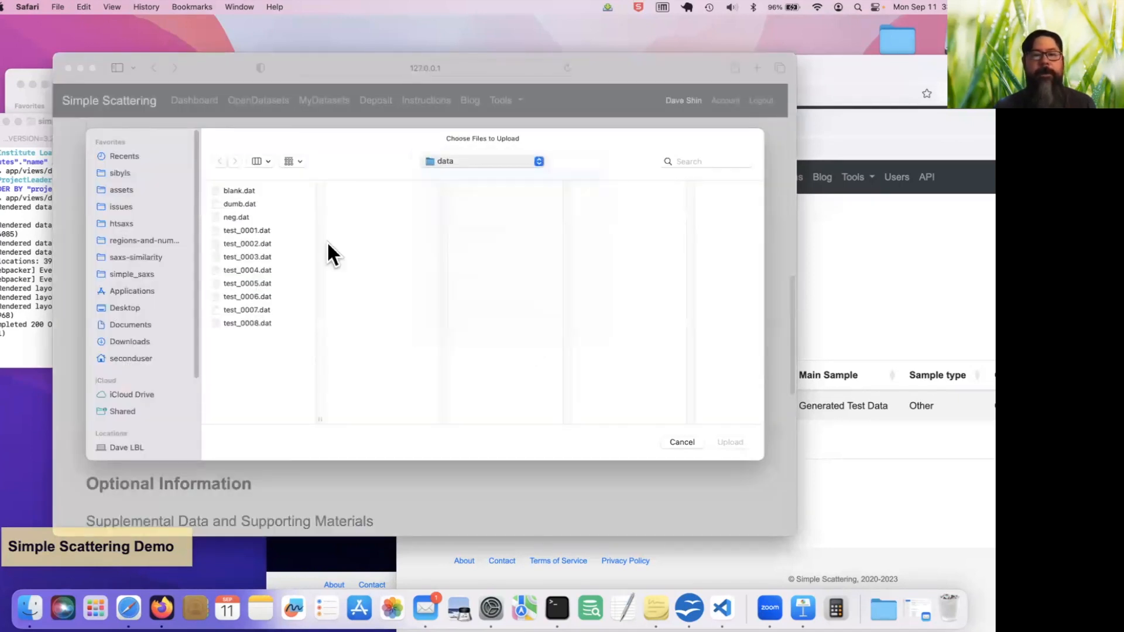
{"action": "scroll", "coordinate": [381, 370], "scroll_direction": "down", "scroll_amount": 3}
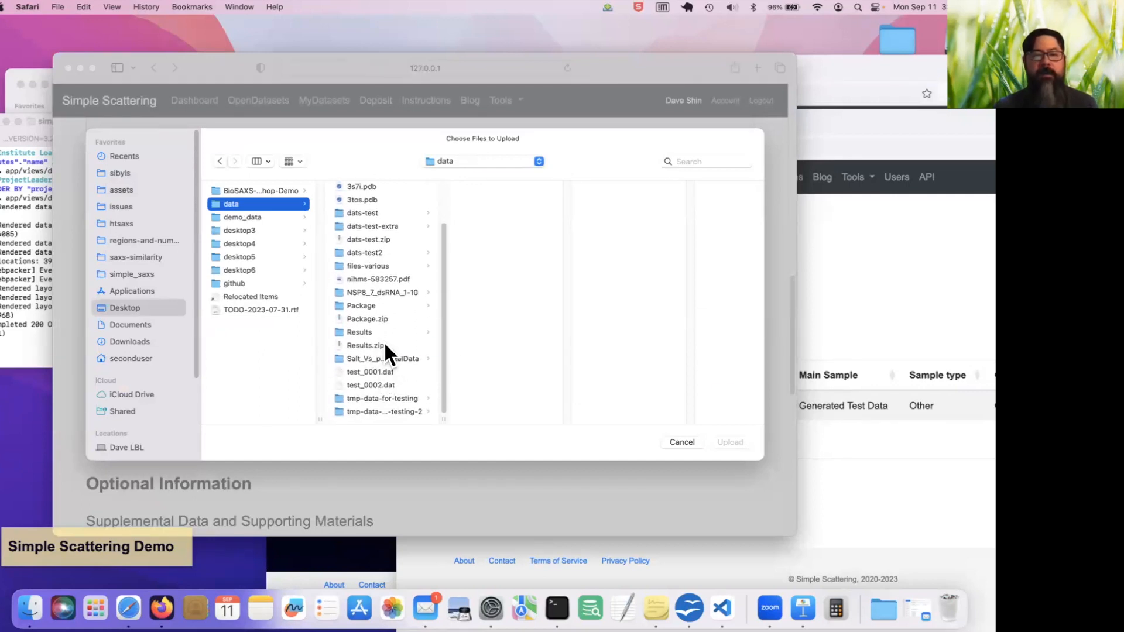
{"action": "left_click", "coordinate": [386, 345]}
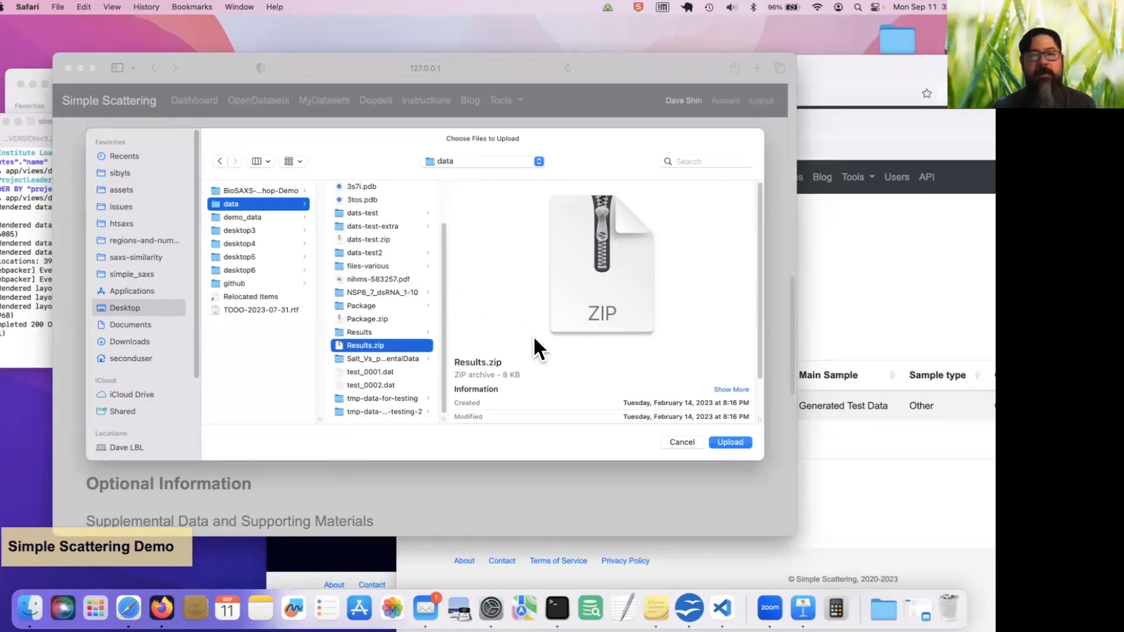
{"action": "left_click", "coordinate": [736, 438]}
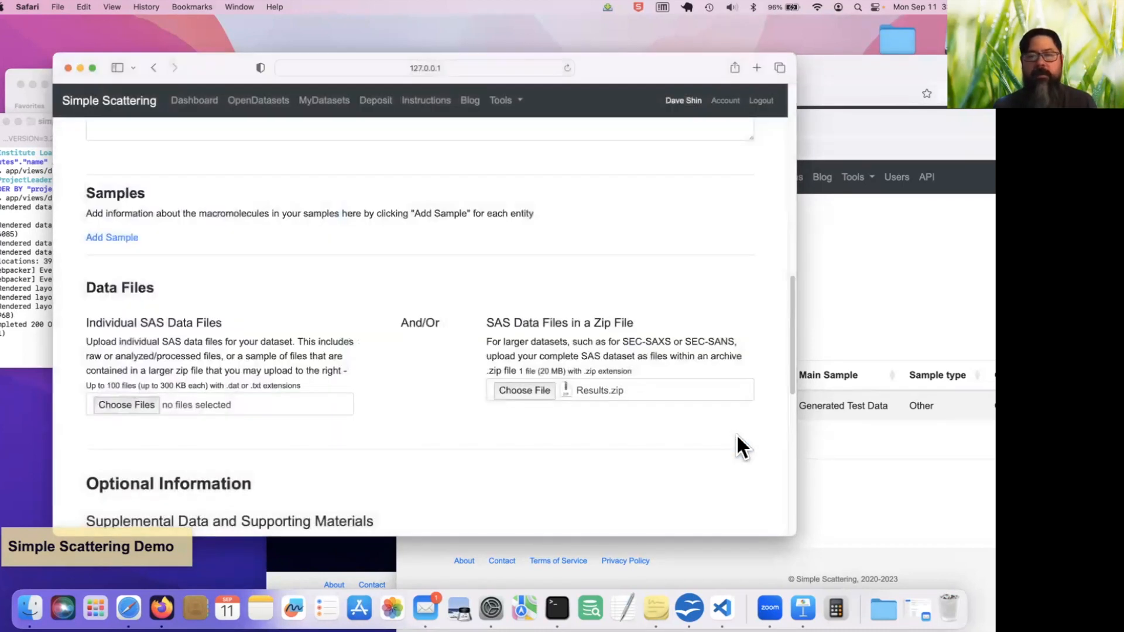
Submit the deposit form to create the dataset, leaving the optional information blank
{"action": "scroll", "coordinate": [736, 433], "scroll_direction": "down", "scroll_amount": 2}
{"action": "scroll", "coordinate": [737, 437], "scroll_direction": "down", "scroll_amount": 7}
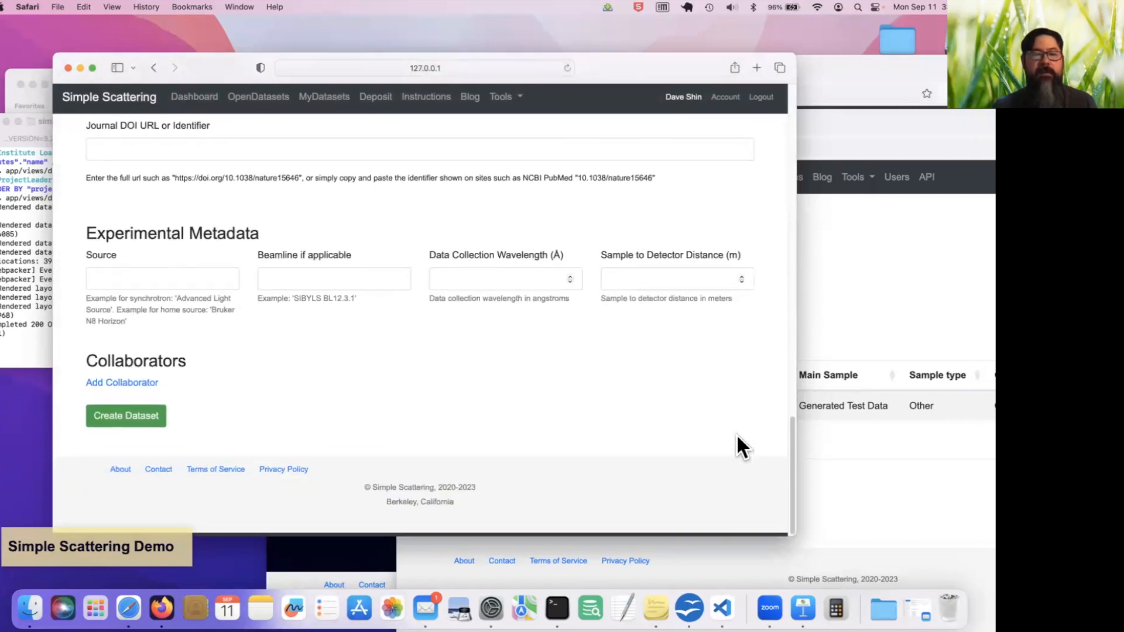
{"action": "left_click", "coordinate": [150, 434]}
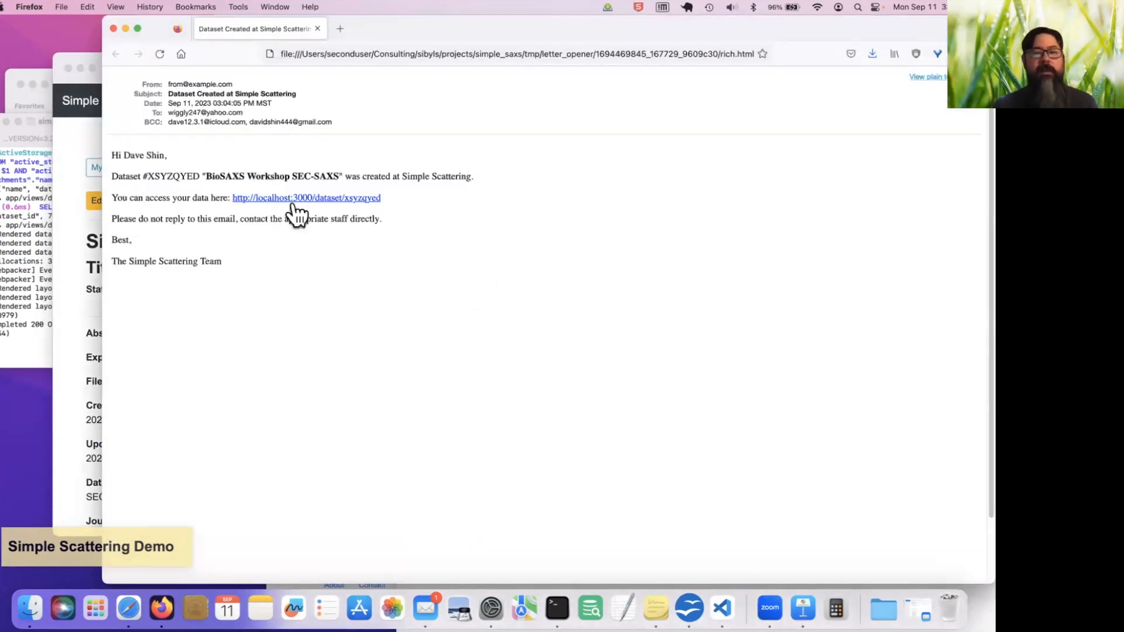
Follow the dataset link in the notification e-mail, close the resulting login window, and return to the new dataset's page in Safari
{"action": "left_click", "coordinate": [345, 199]}
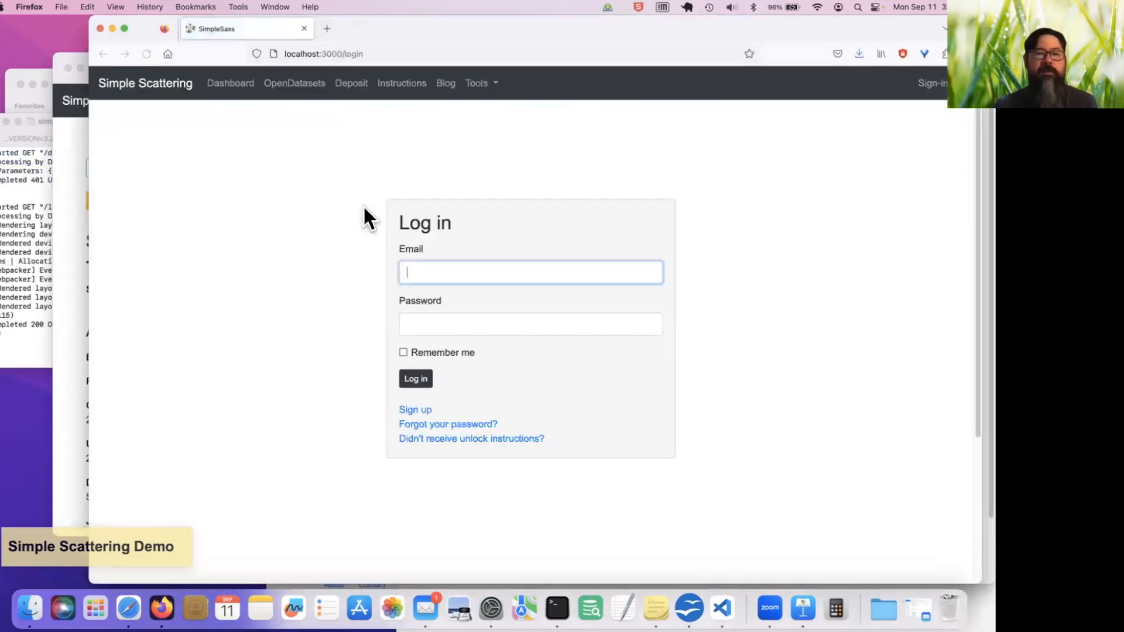
{"action": "left_click", "coordinate": [100, 29]}
{"action": "left_click", "coordinate": [63, 244]}
{"action": "scroll", "coordinate": [578, 421], "scroll_direction": "down", "scroll_amount": 3}
{"action": "scroll", "coordinate": [577, 422], "scroll_direction": "up", "scroll_amount": 3}
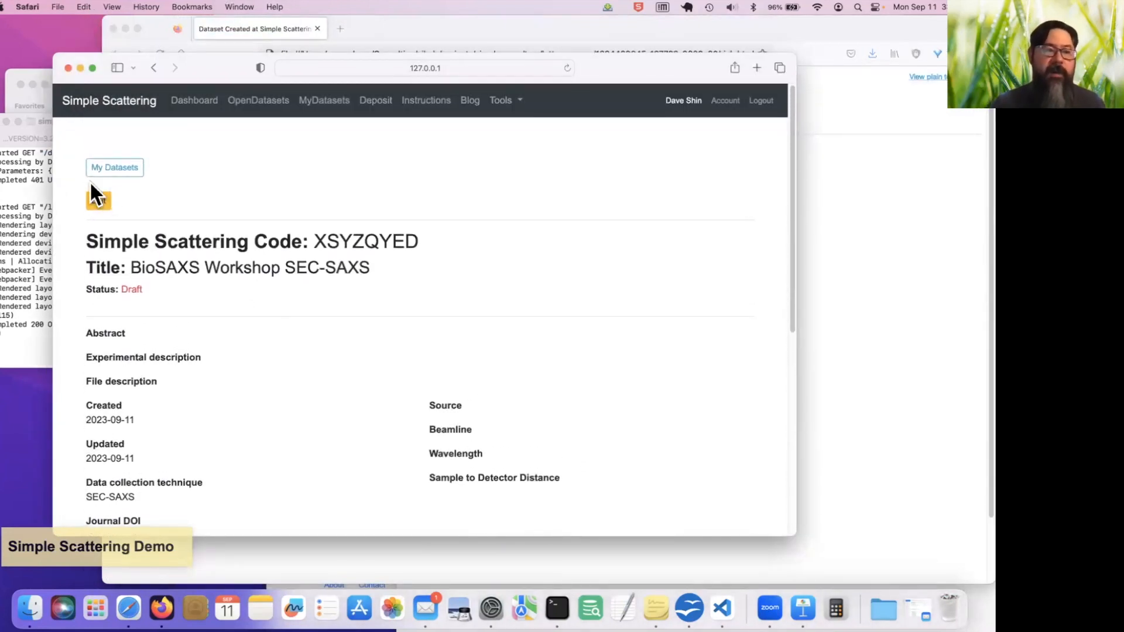
Open the new dataset for editing and enter the abstract "This is for a workshop"
{"action": "left_click", "coordinate": [98, 199]}
{"action": "scroll", "coordinate": [416, 308], "scroll_direction": "down", "scroll_amount": 4}
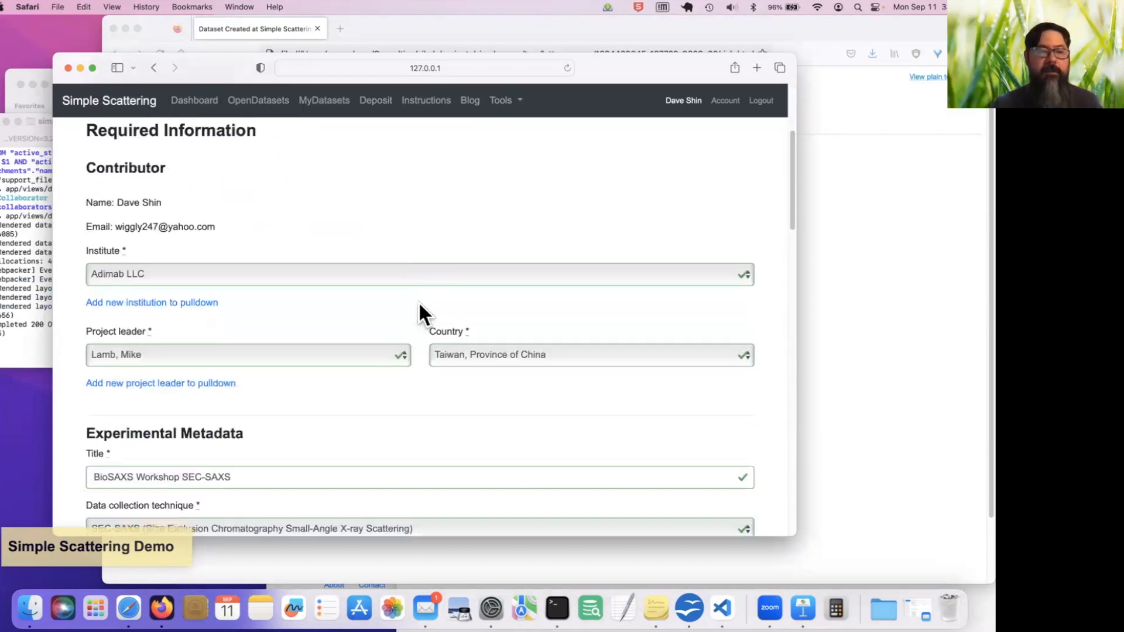
{"action": "scroll", "coordinate": [419, 303], "scroll_direction": "down", "scroll_amount": 5}
{"action": "left_click", "coordinate": [420, 303]}
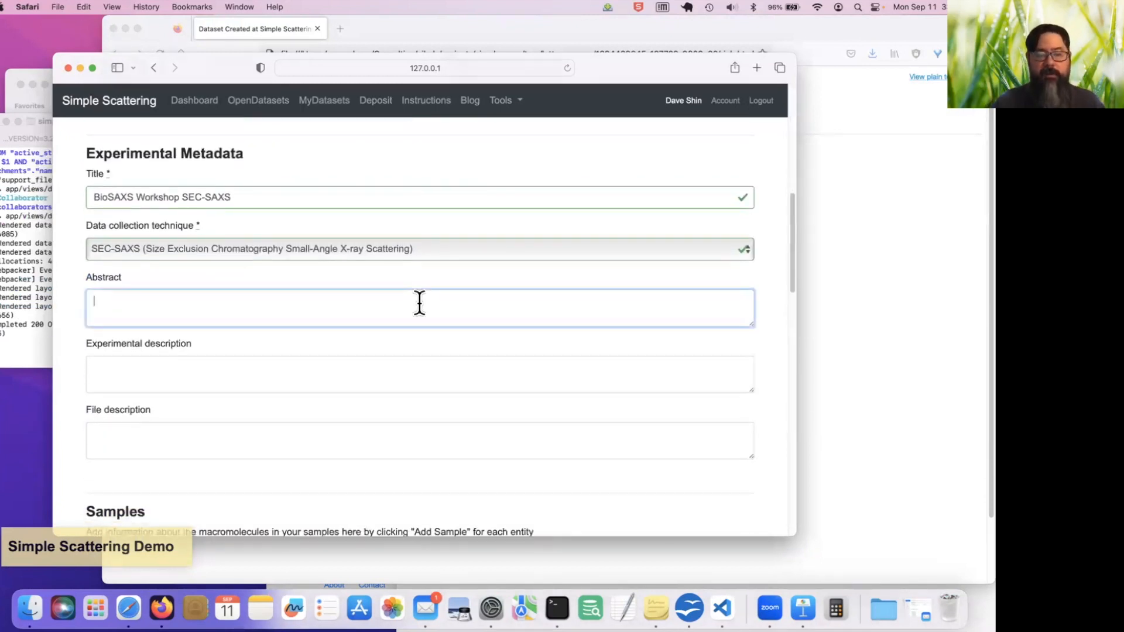
{"action": "type", "text": "This is for "}
{"action": "type", "text": "a worksno"}
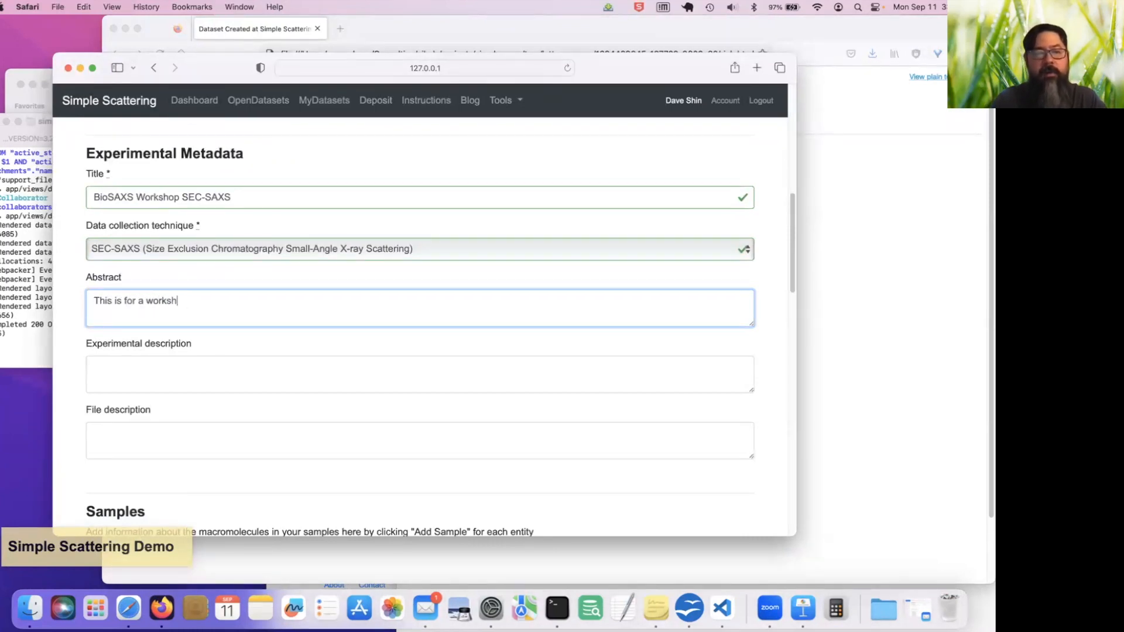
Add a sample to the dataset and set its sample type to Lipid Nanoparticle
{"action": "scroll", "coordinate": [424, 298], "scroll_direction": "down", "scroll_amount": 10}
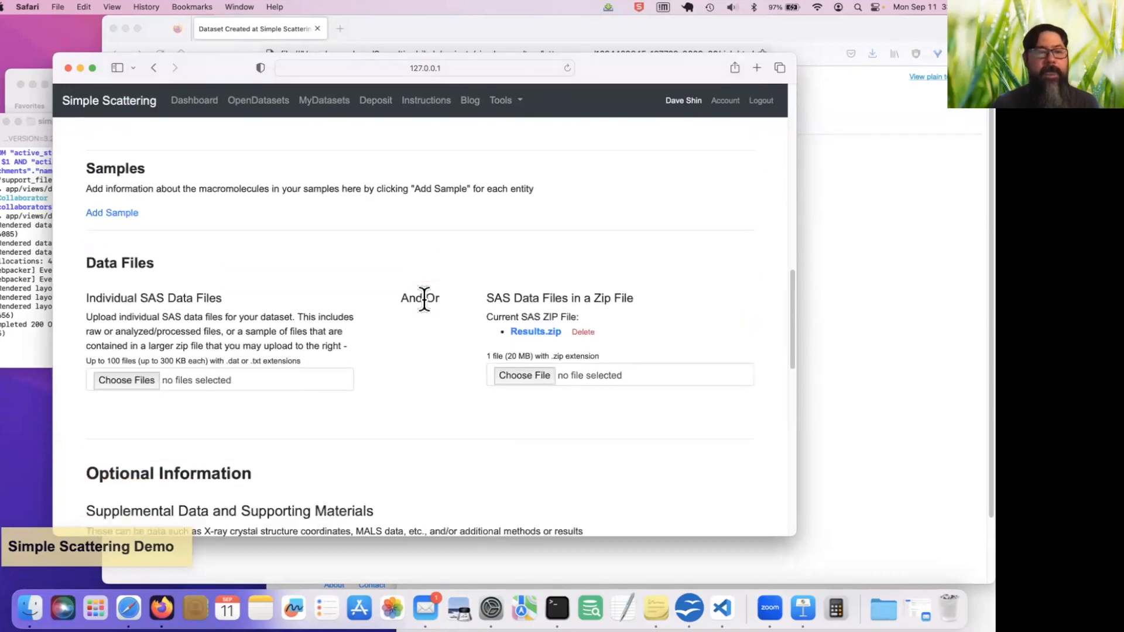
{"action": "left_click", "coordinate": [114, 231]}
{"action": "scroll", "coordinate": [333, 294], "scroll_direction": "down", "scroll_amount": 2}
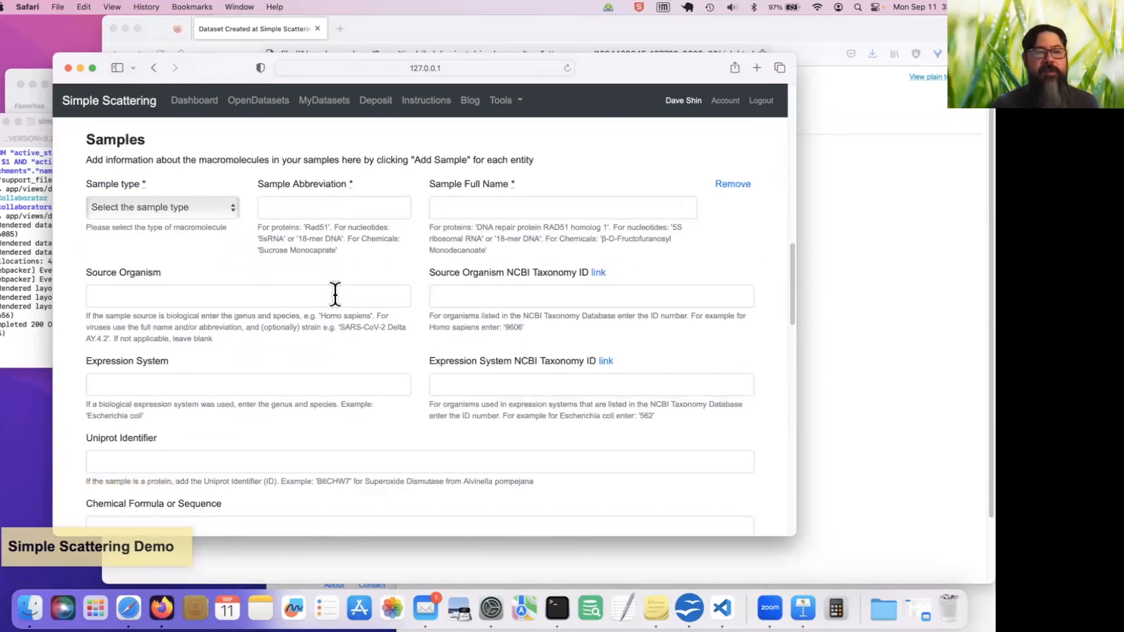
{"action": "left_click", "coordinate": [229, 209]}
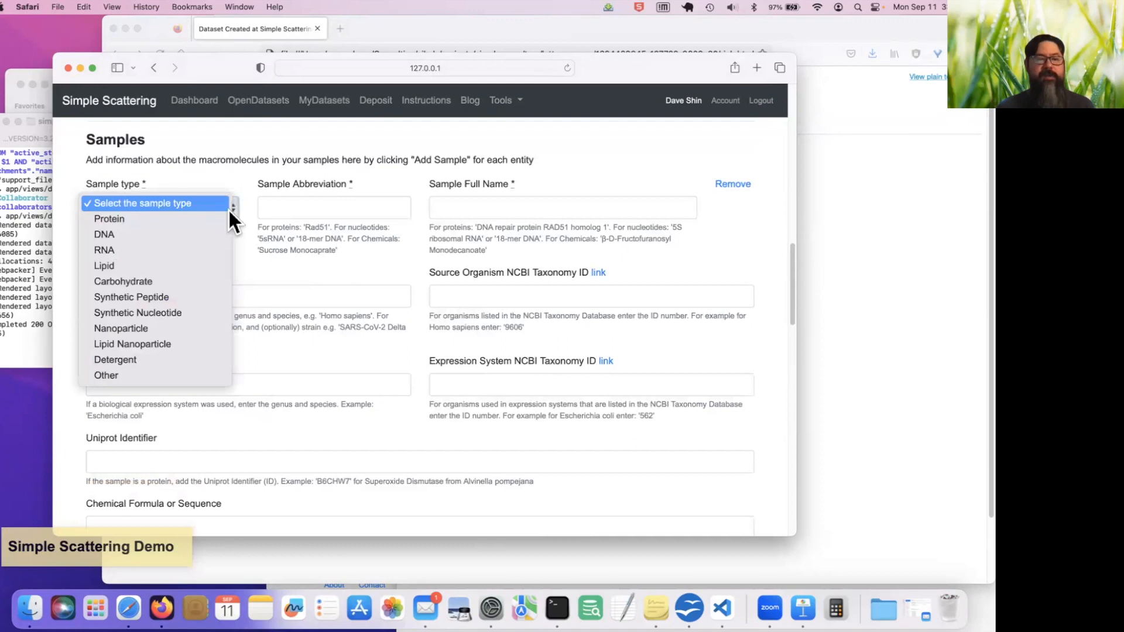
{"action": "left_click", "coordinate": [200, 345]}
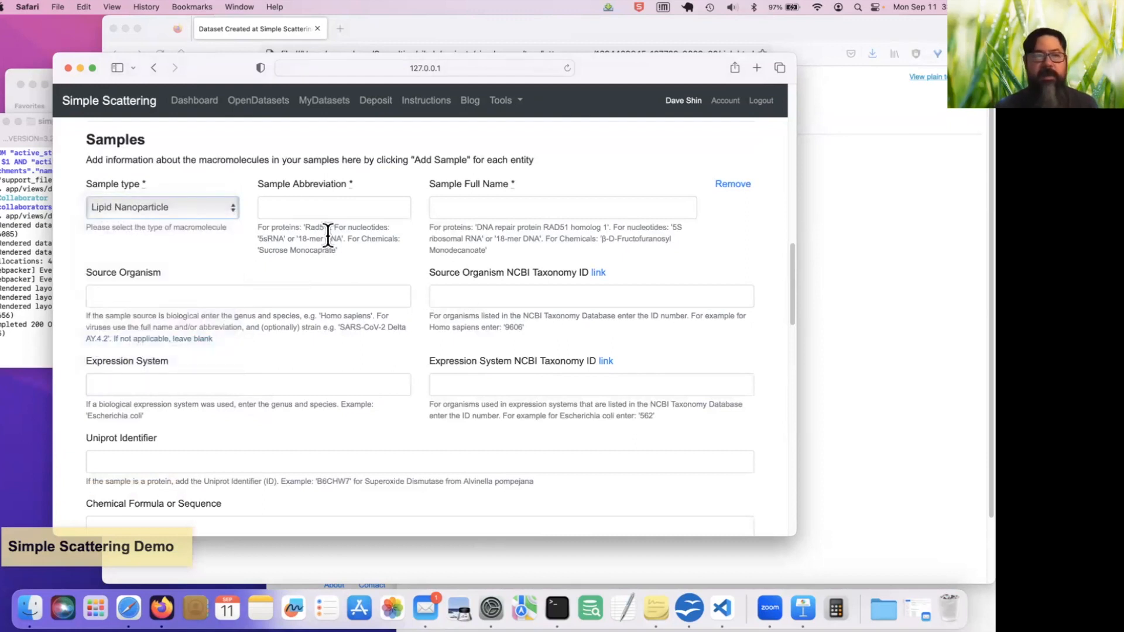
{"action": "left_click", "coordinate": [349, 209]}
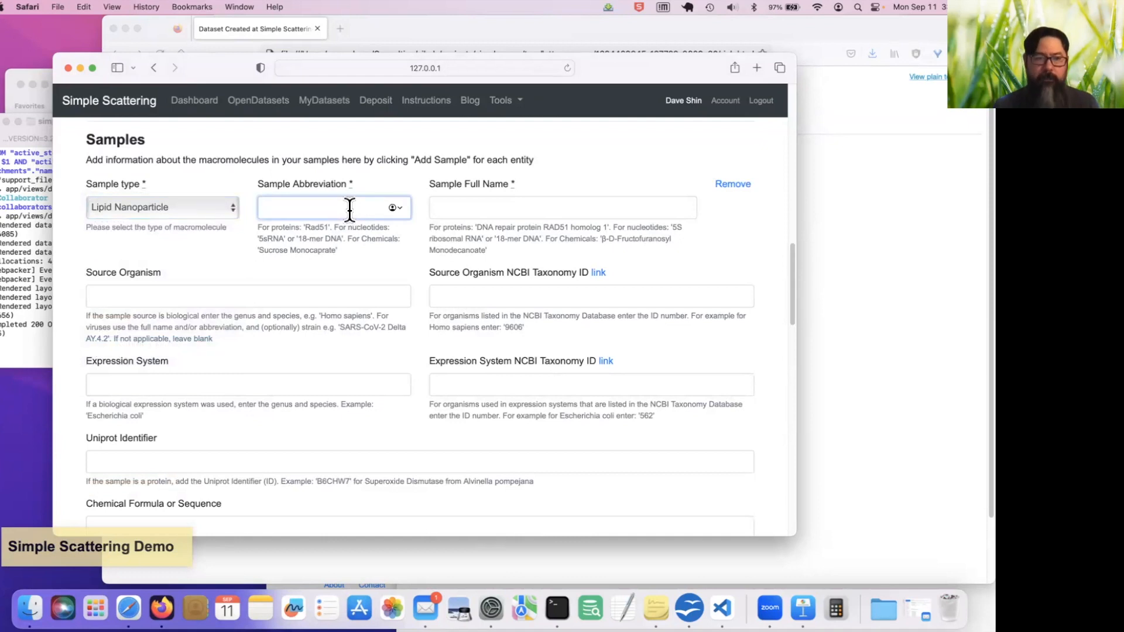
{"action": "scroll", "coordinate": [313, 208], "scroll_direction": "down", "scroll_amount": 1}
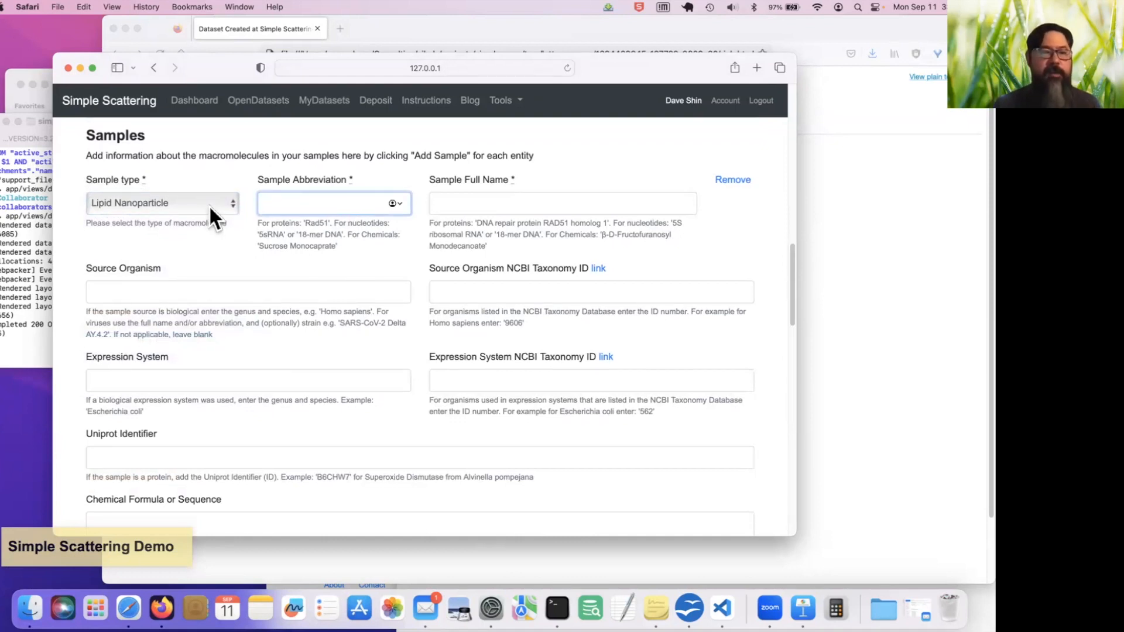
Set the sample type to Protein and enter Rad51 as the sample abbreviation
{"action": "left_click", "coordinate": [210, 203]}
{"action": "left_click", "coordinate": [181, 75]}
{"action": "left_click", "coordinate": [319, 203]}
{"action": "type", "text": "S"}
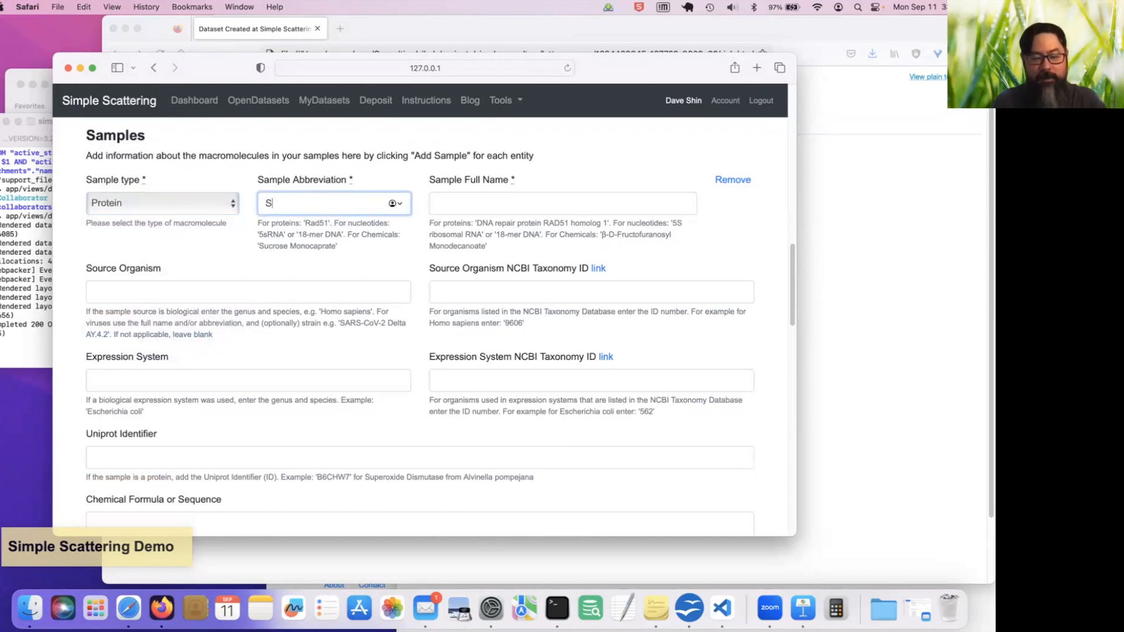
{"action": "type", "text": "RAD"}
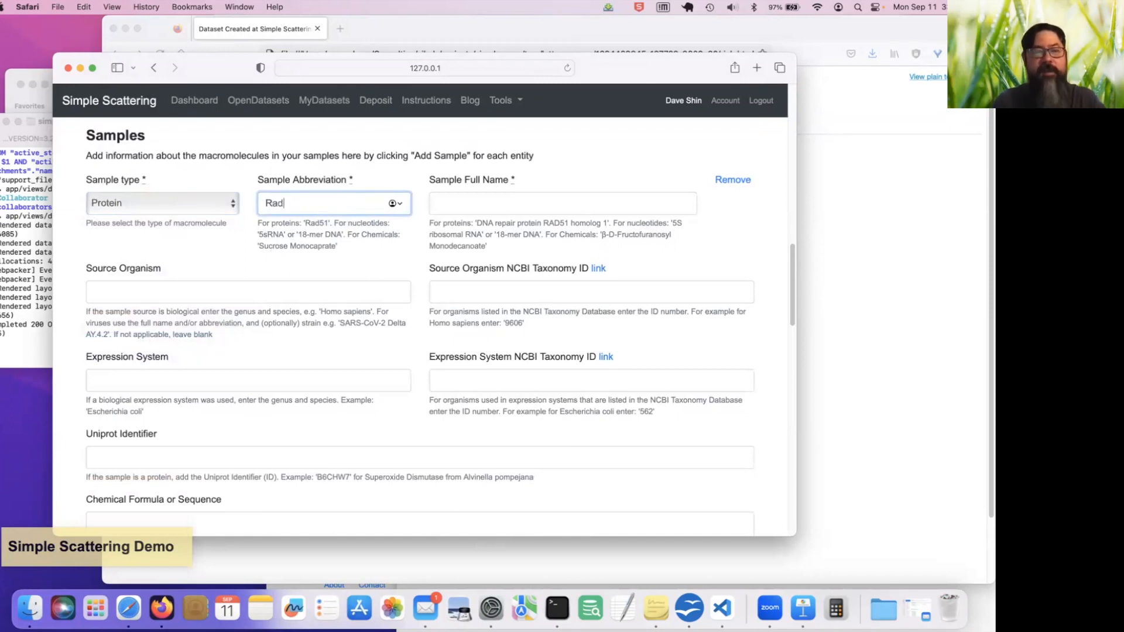
{"action": "type", "text": "51"}
Enter "DNA repair protein Rad51" as the sample's full name
{"action": "left_click", "coordinate": [537, 206]}
{"action": "type", "text": "Radiation s"}
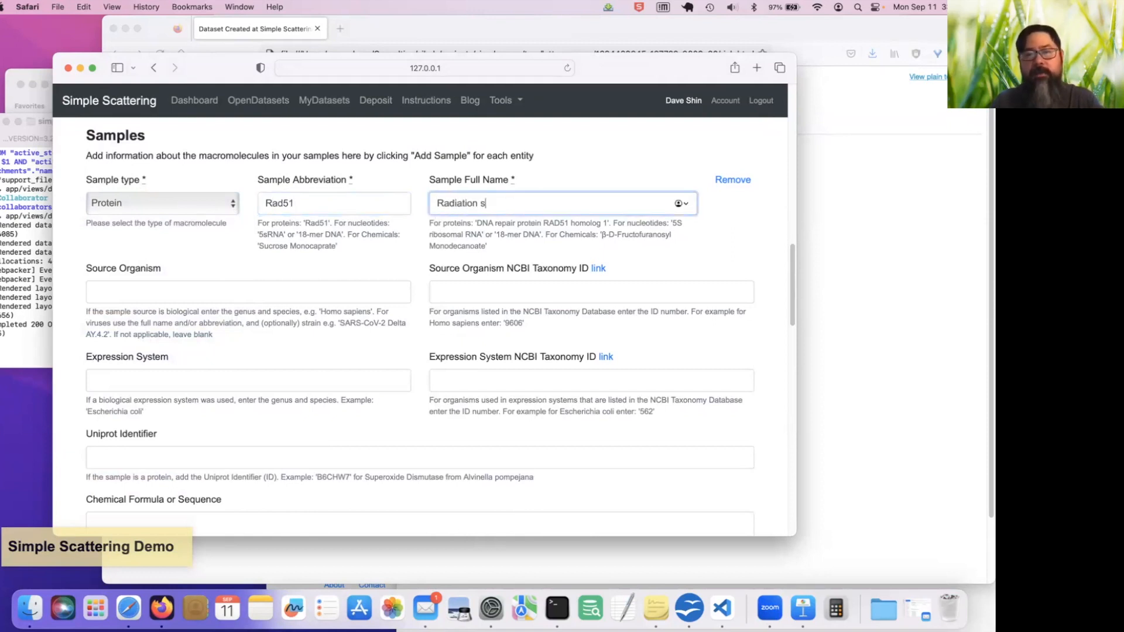
{"action": "key", "text": "BackSpace"}
{"action": "key", "text": "BackSpace"}
{"action": "key", "text": "BackSpace"}
{"action": "type", "text": "DNA repa"}
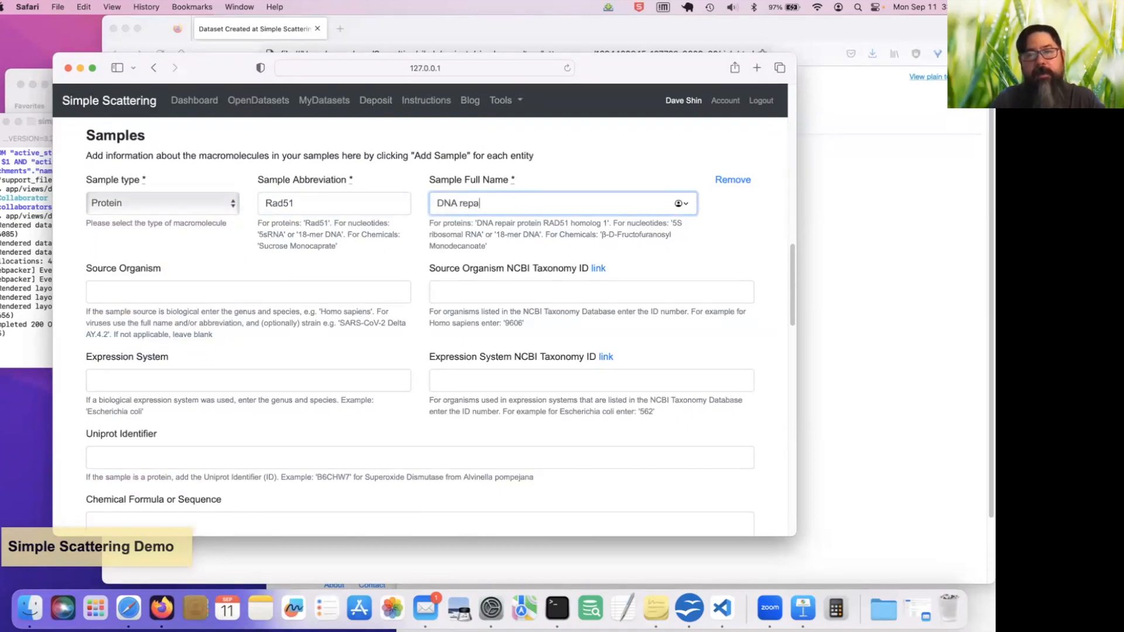
{"action": "type", "text": "ir protein R"}
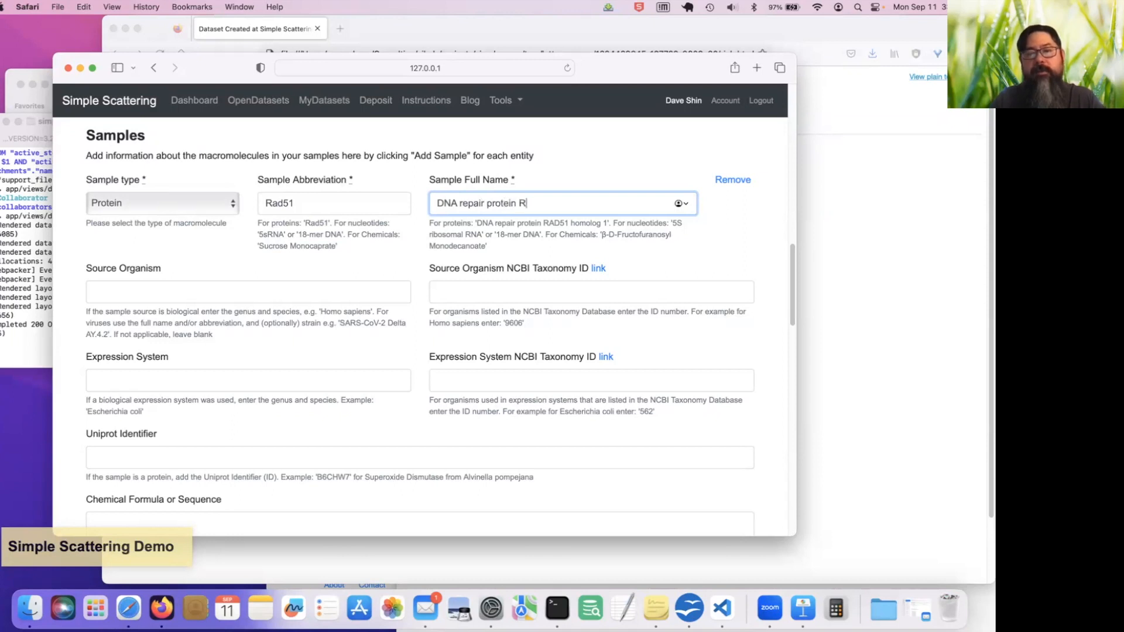
{"action": "type", "text": "ad51"}
{"action": "left_click", "coordinate": [584, 275]}
Enter MSAAAKA as the sample's chemical formula or sequence, leaving the organism and expression system details blank
{"action": "scroll", "coordinate": [492, 320], "scroll_direction": "down", "scroll_amount": 2}
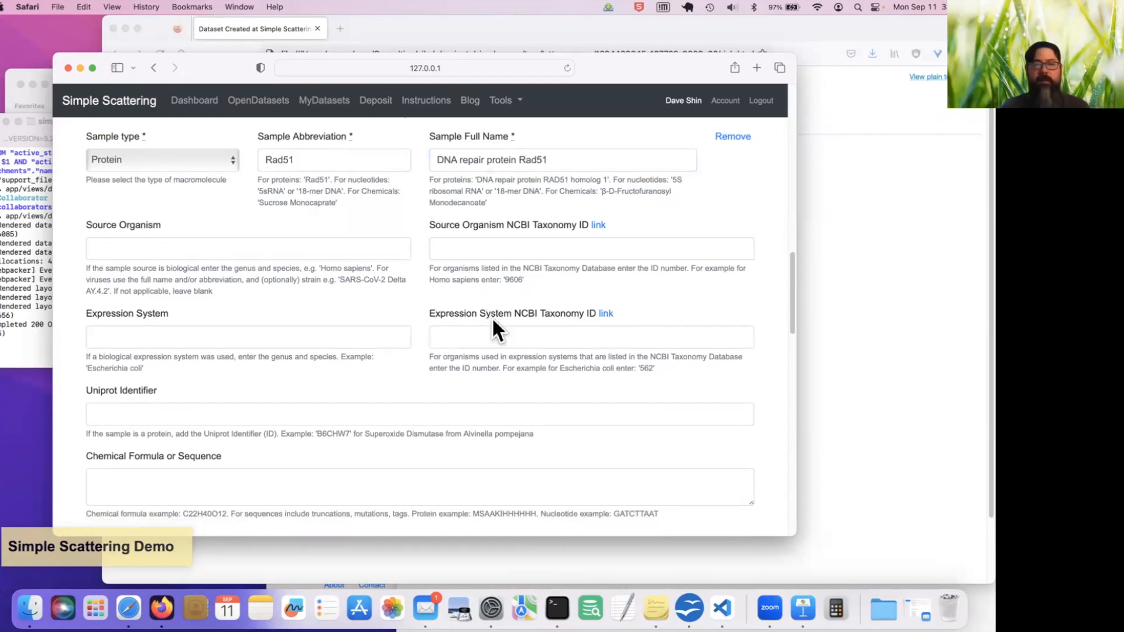
{"action": "scroll", "coordinate": [492, 320], "scroll_direction": "down", "scroll_amount": 1}
{"action": "left_click", "coordinate": [210, 228]}
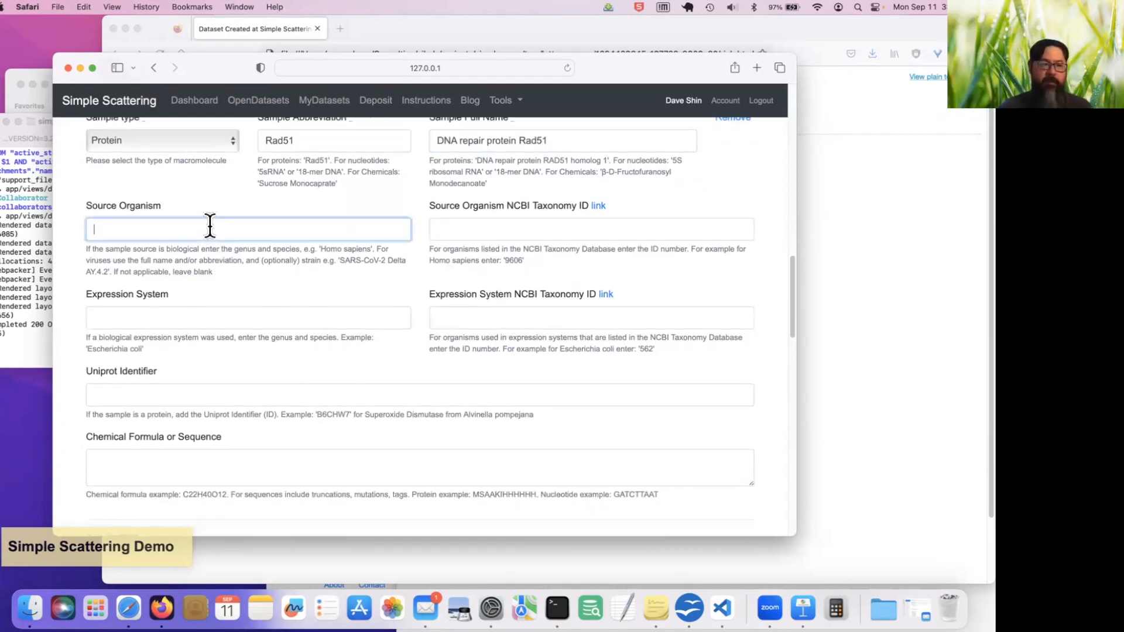
{"action": "scroll", "coordinate": [210, 227], "scroll_direction": "down", "scroll_amount": 4}
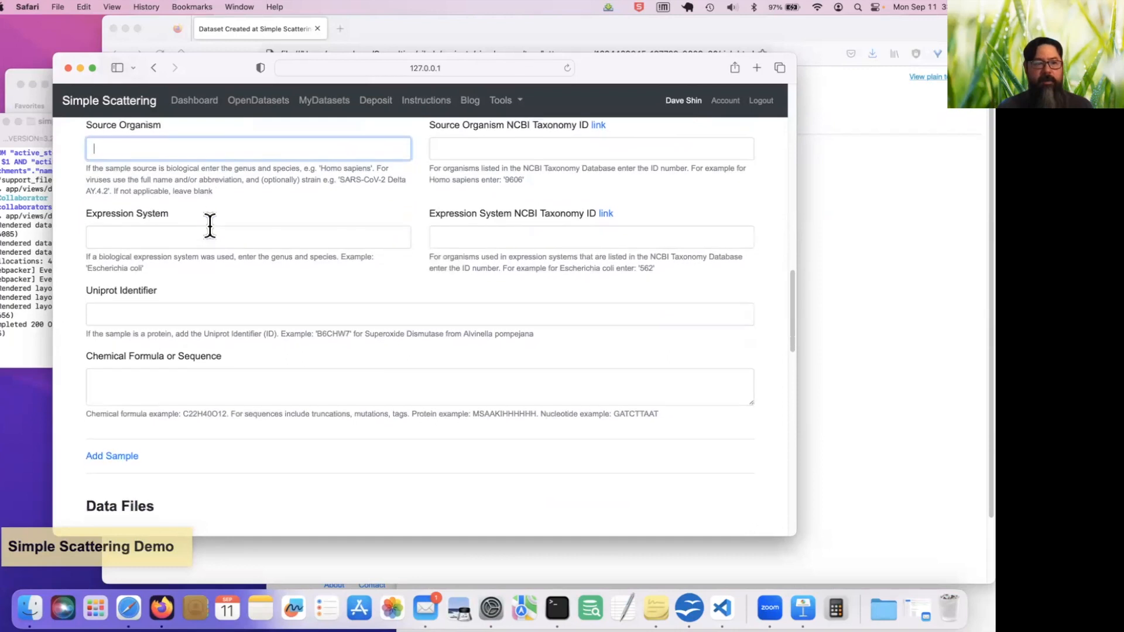
{"action": "left_click", "coordinate": [190, 373]}
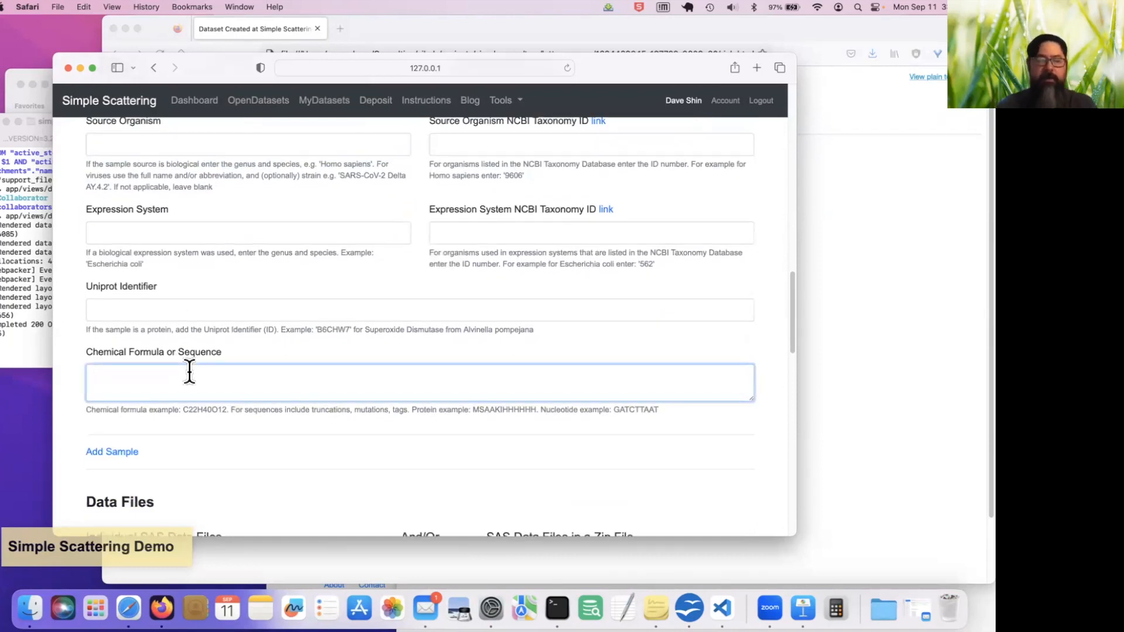
{"action": "type", "text": "MSAAAKA"}
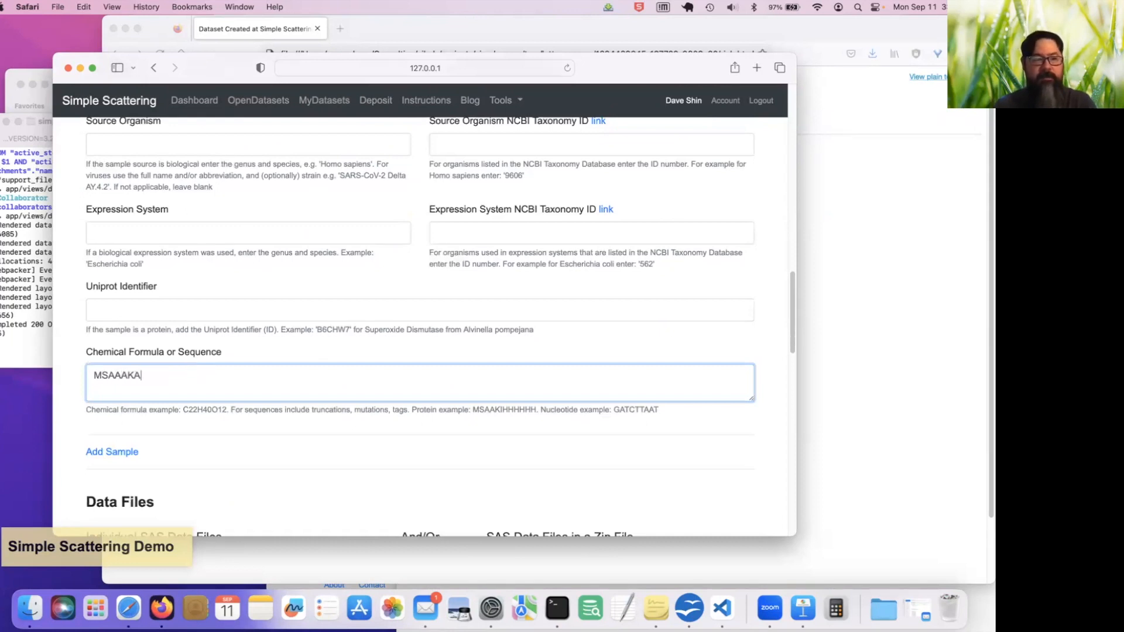
Fill in the experimental description with "asdlkfj" and the file description with "asdfafd"
{"action": "scroll", "coordinate": [421, 326], "scroll_direction": "down", "scroll_amount": 6}
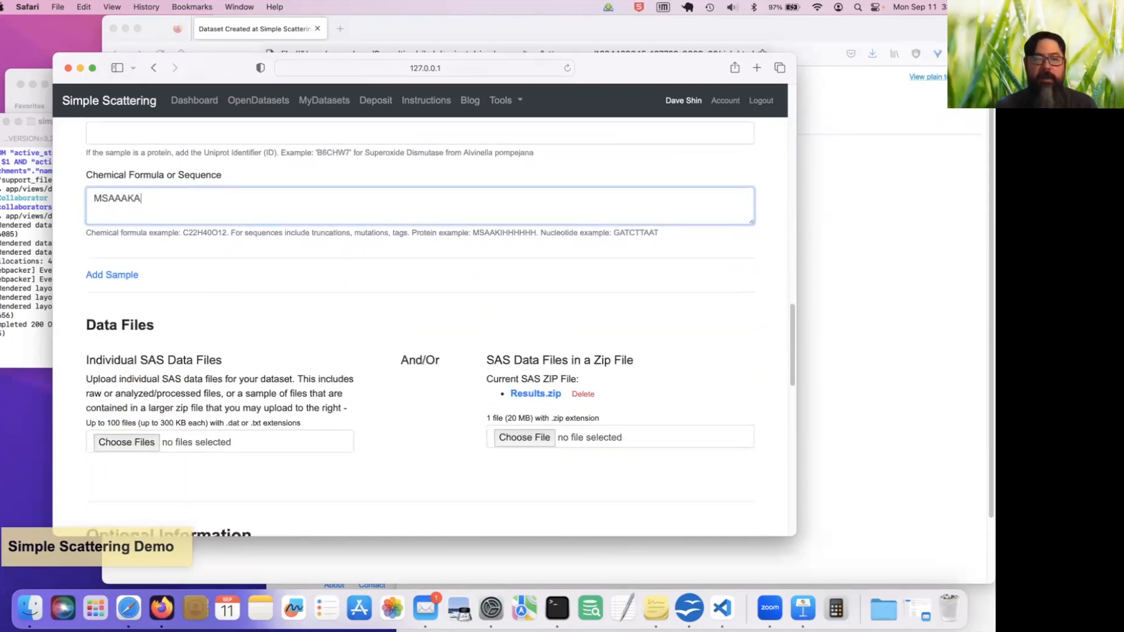
{"action": "scroll", "coordinate": [189, 373], "scroll_direction": "down", "scroll_amount": 10}
{"action": "scroll", "coordinate": [189, 373], "scroll_direction": "up", "scroll_amount": 20}
{"action": "scroll", "coordinate": [189, 373], "scroll_direction": "down", "scroll_amount": 2}
{"action": "left_click", "coordinate": [190, 375]}
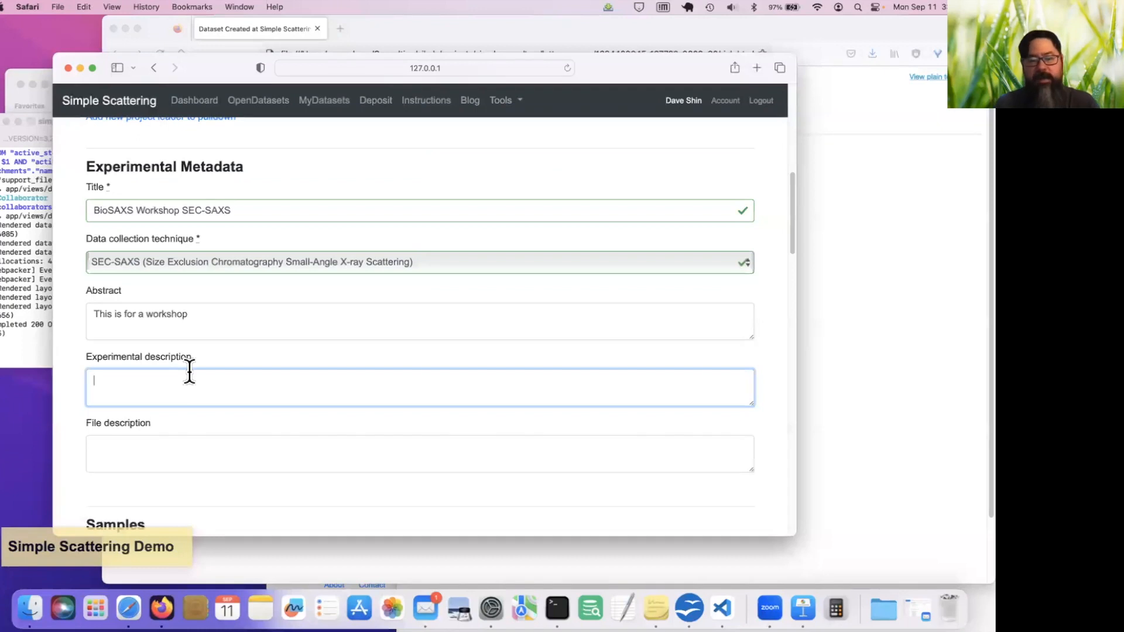
{"action": "type", "text": "asdlkfj"}
{"action": "left_click", "coordinate": [173, 457]}
{"action": "type", "text": "asdfafd"}
Attach 3f7k.pdb from the data folder as supplemental data and supporting material
{"action": "scroll", "coordinate": [420, 326], "scroll_direction": "down", "scroll_amount": 6}
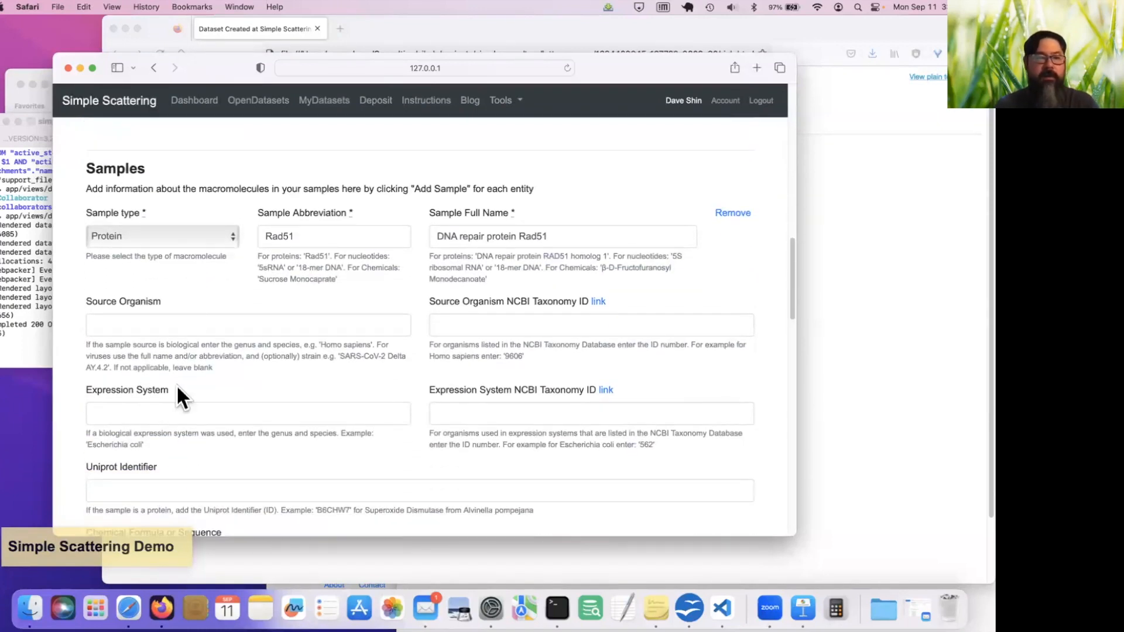
{"action": "scroll", "coordinate": [434, 476], "scroll_direction": "down", "scroll_amount": 2}
{"action": "scroll", "coordinate": [435, 477], "scroll_direction": "down", "scroll_amount": 8}
{"action": "scroll", "coordinate": [435, 478], "scroll_direction": "down", "scroll_amount": 5}
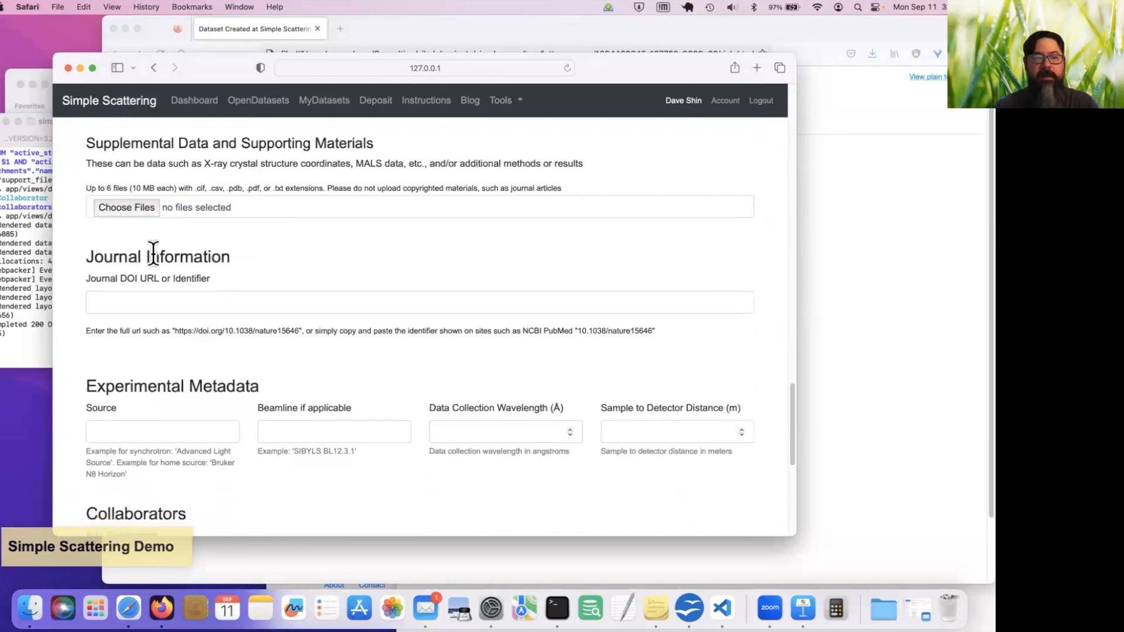
{"action": "left_click", "coordinate": [146, 214]}
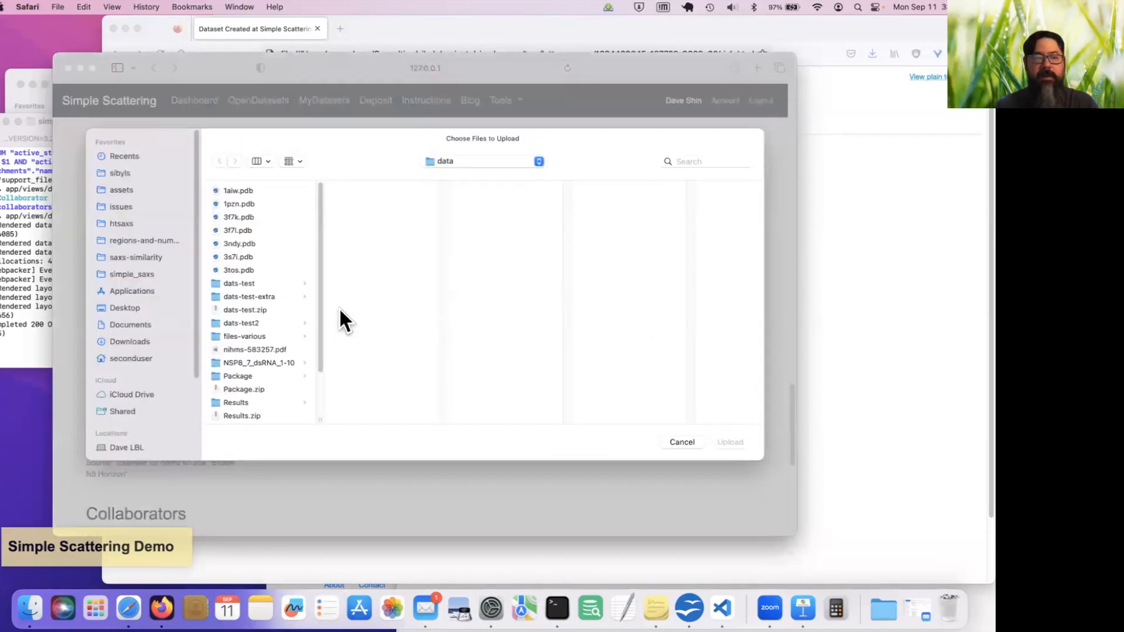
{"action": "left_click", "coordinate": [265, 216]}
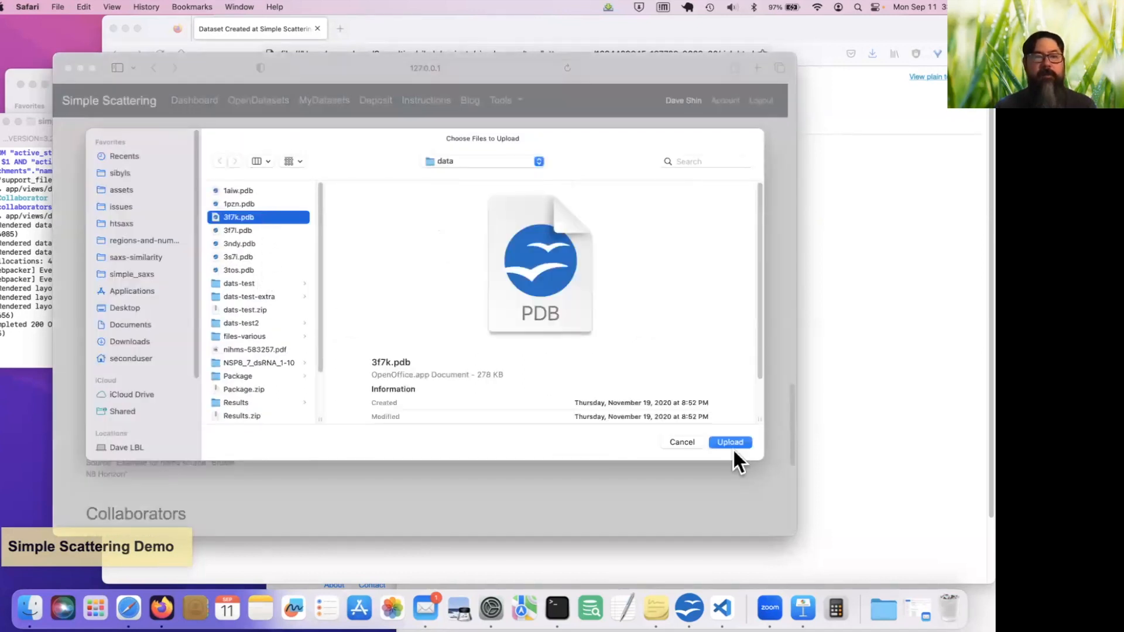
{"action": "left_click", "coordinate": [730, 442]}
Enter BL1231 as the beamline in the optional experimental metadata
{"action": "scroll", "coordinate": [448, 420], "scroll_direction": "down", "scroll_amount": 2}
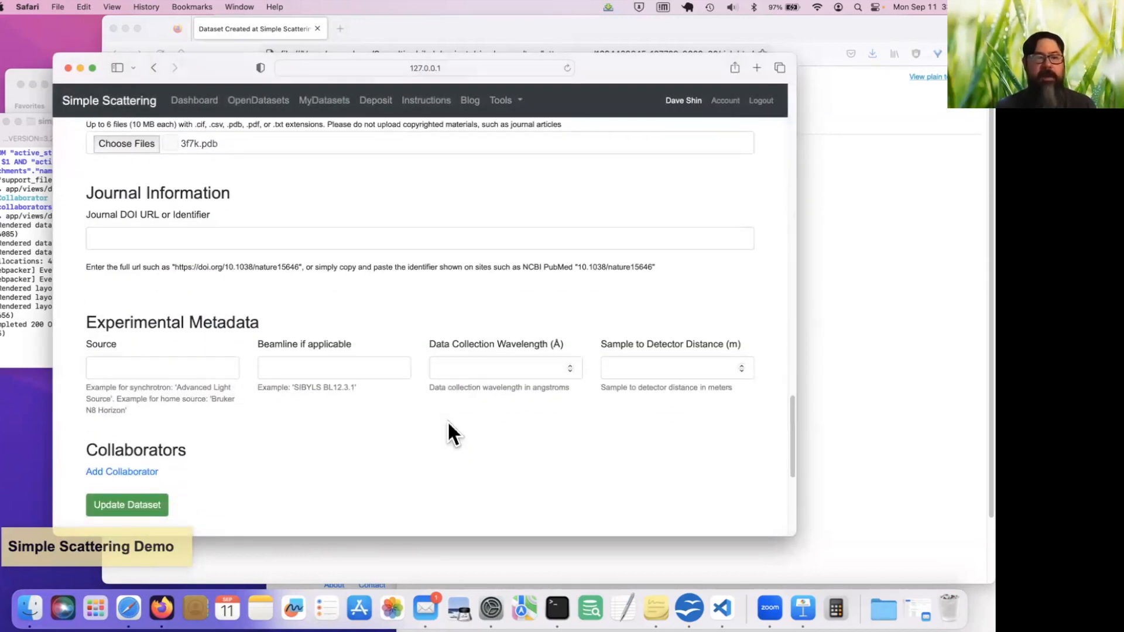
{"action": "left_click", "coordinate": [231, 364]}
{"action": "type", "text": "B"}
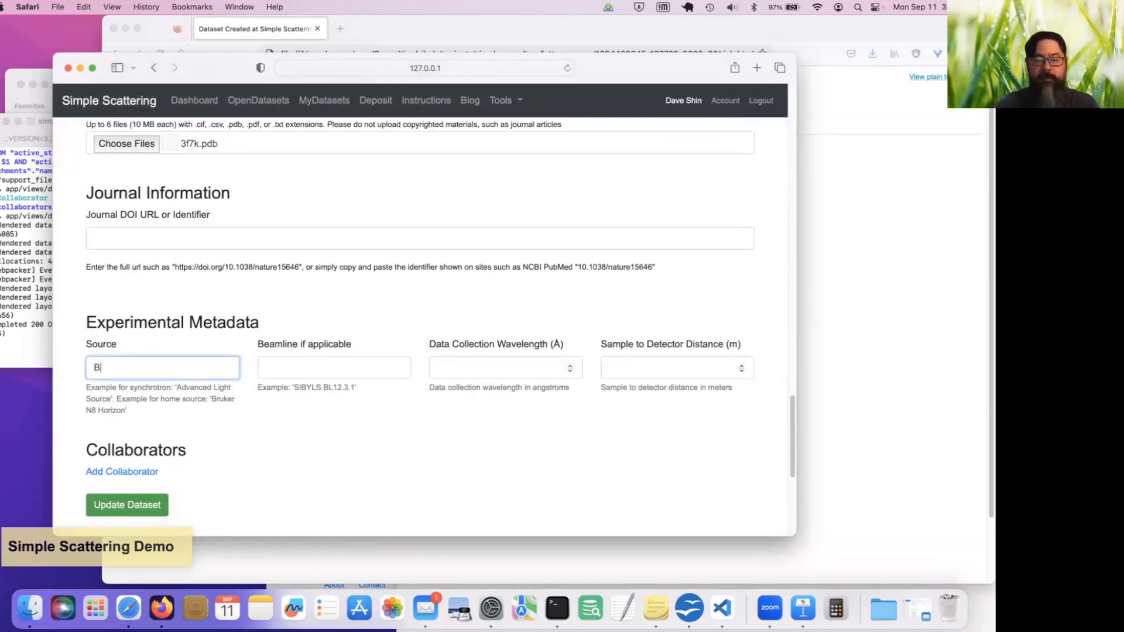
{"action": "type", "text": "L121"}
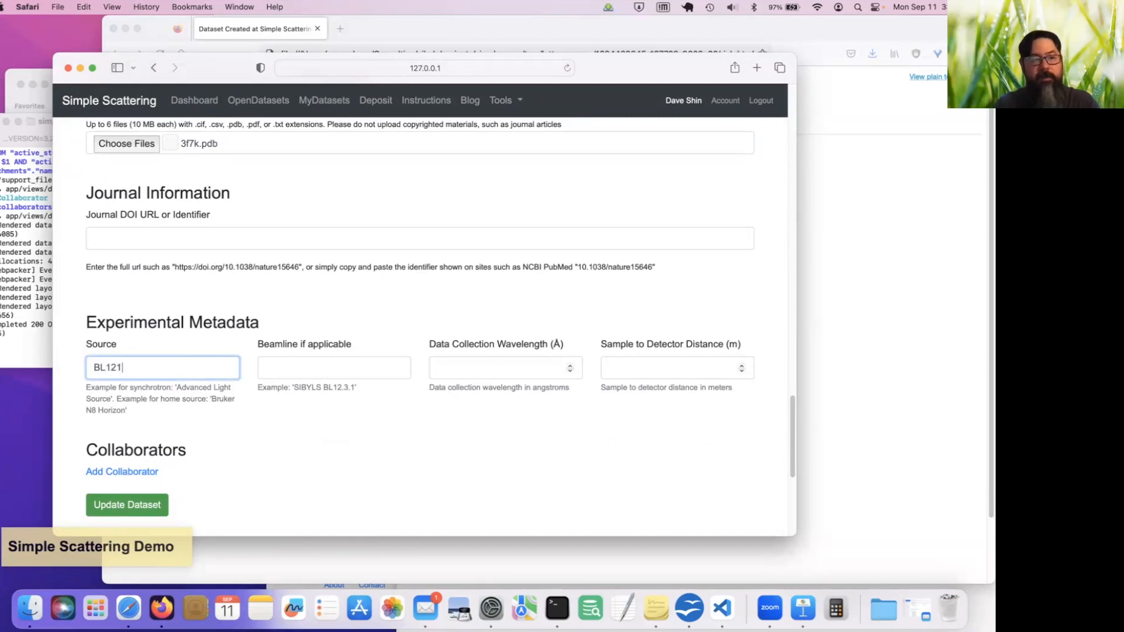
{"action": "key", "text": "BackSpace"}
{"action": "type", "text": "31"}
{"action": "key", "text": "Tab"}
{"action": "key", "text": "shift+Tab"}
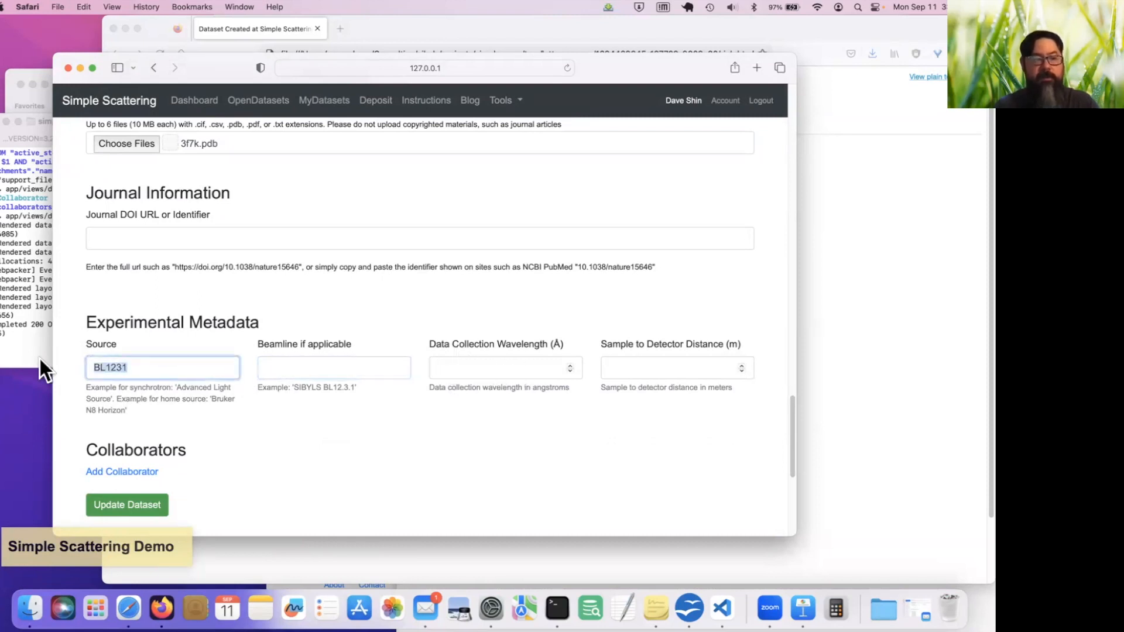
{"action": "key", "text": "super+x"}
{"action": "left_click", "coordinate": [281, 369]}
{"action": "key", "text": "super+v"}
Fill in the source with "Advanced Light Source", copied from the example text below it
{"action": "left_click", "coordinate": [209, 367]}
{"action": "left_click_drag", "start_coordinate": [176, 387], "coordinate": [114, 398]}
{"action": "key", "text": "super+c"}
{"action": "left_click", "coordinate": [113, 370]}
{"action": "key", "text": "super+v"}
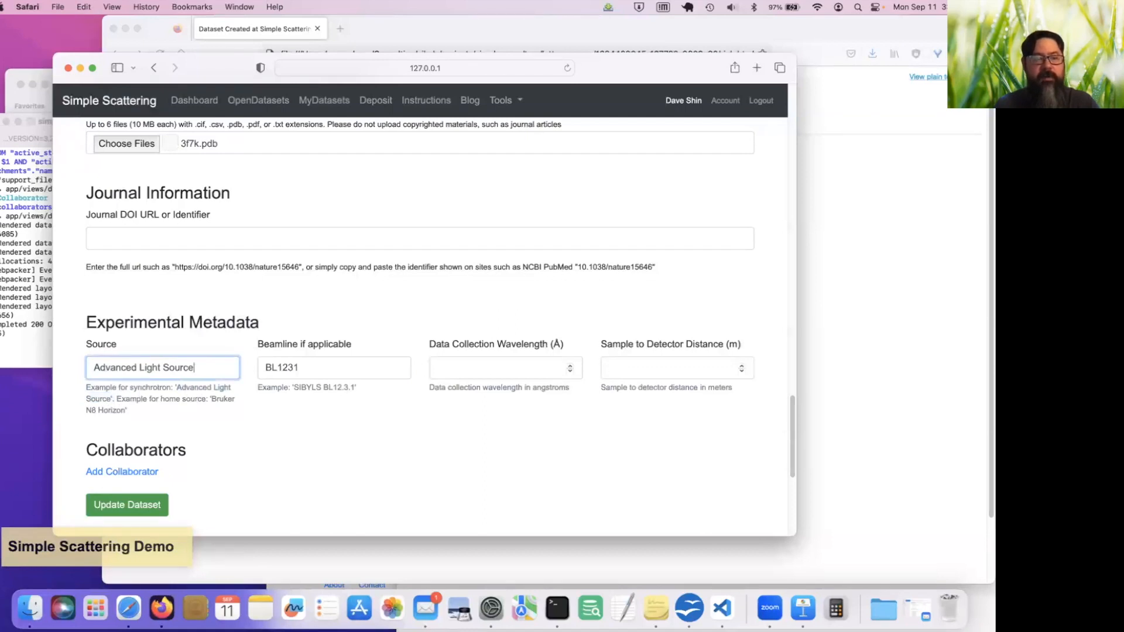
Set the data collection wavelength to 1 Å and the sample to detector distance to 3 m
{"action": "left_click", "coordinate": [568, 364]}
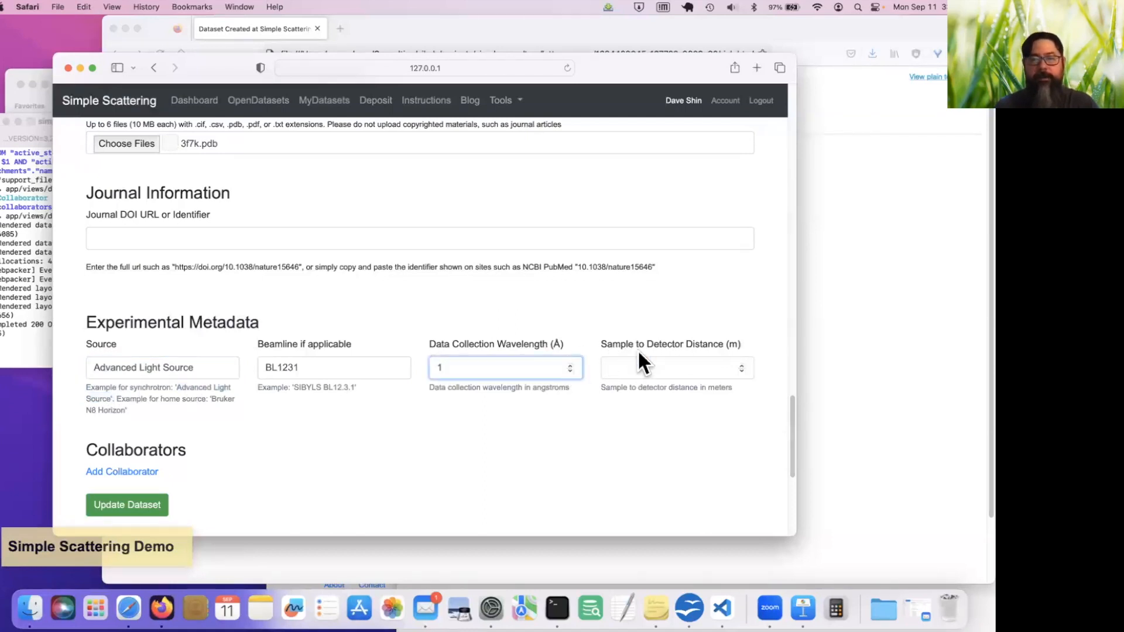
{"action": "left_click", "coordinate": [665, 368]}
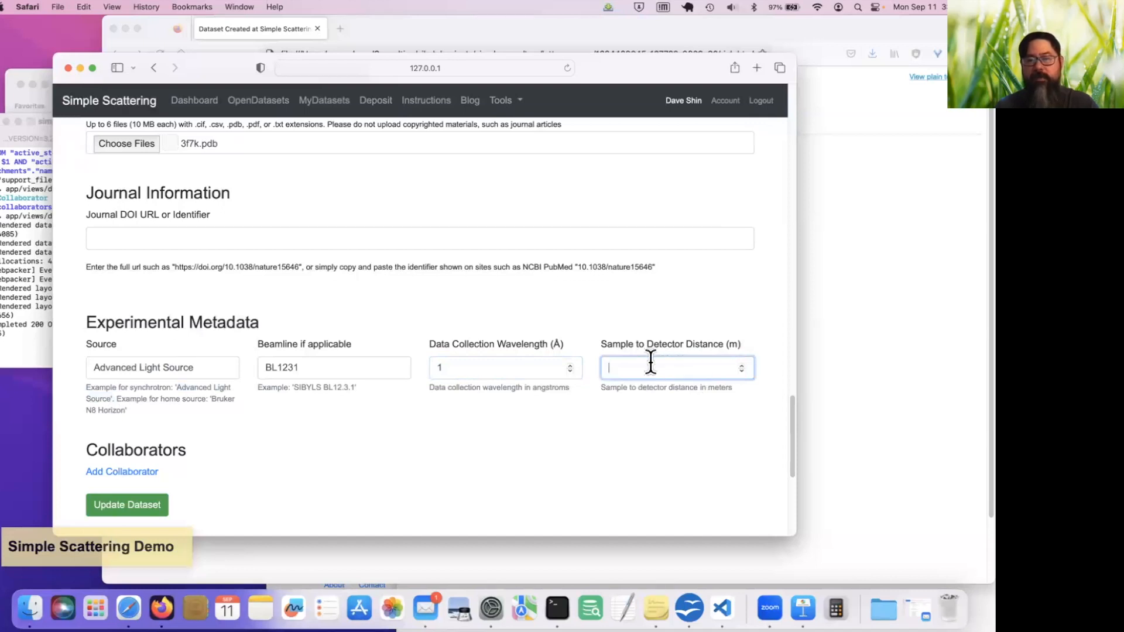
{"action": "type", "text": "3"}
{"action": "left_click", "coordinate": [648, 451]}
Add a collaborator to the dataset and enter the collaborator's first name, last name and e-mail address
{"action": "scroll", "coordinate": [647, 451], "scroll_direction": "down", "scroll_amount": 5}
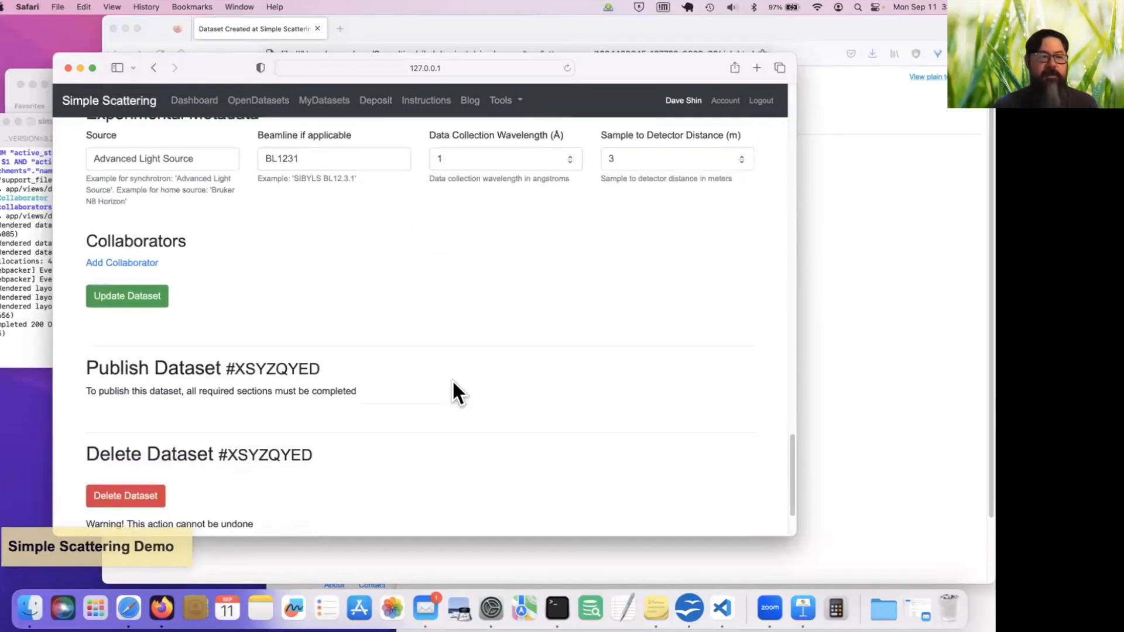
{"action": "left_click", "coordinate": [153, 261]}
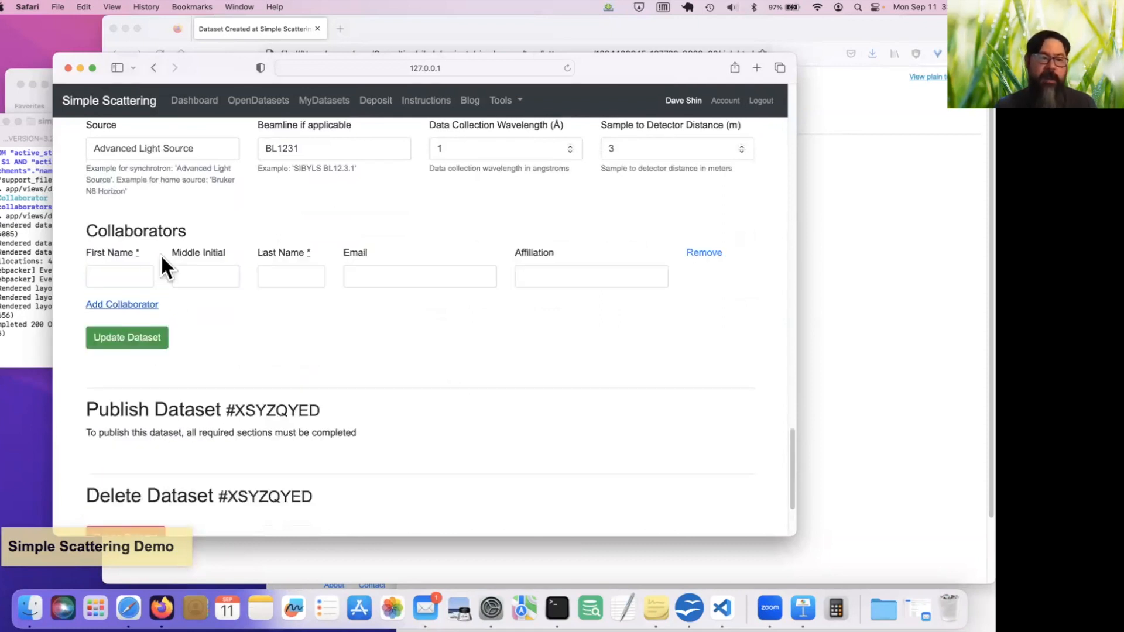
{"action": "left_click", "coordinate": [129, 276]}
{"action": "left_click", "coordinate": [309, 270]}
{"action": "left_click", "coordinate": [464, 270]}
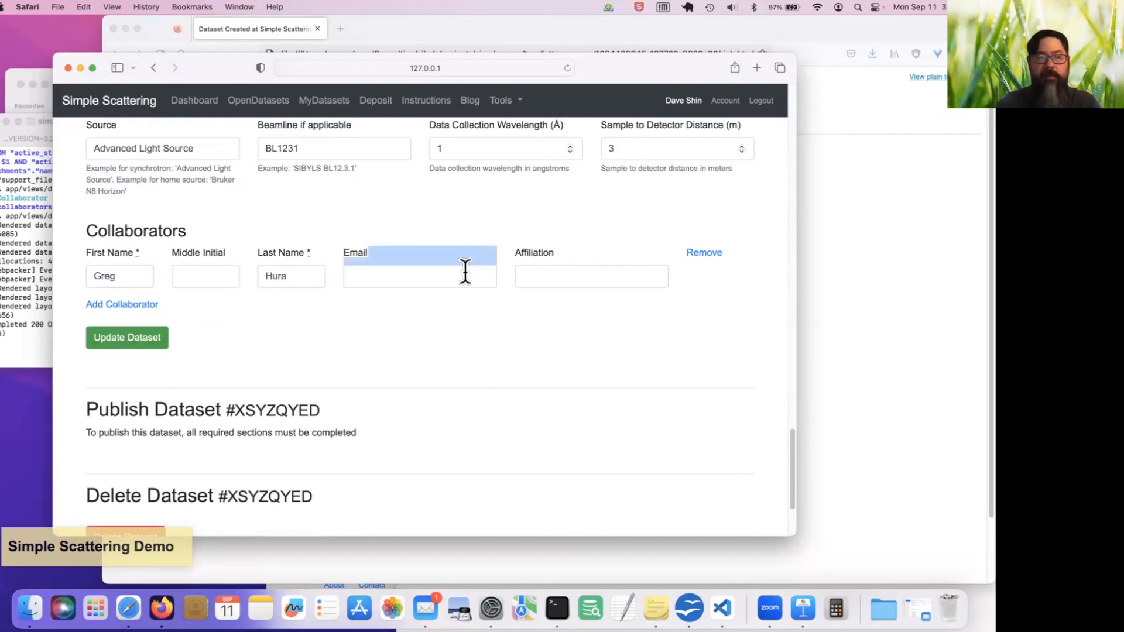
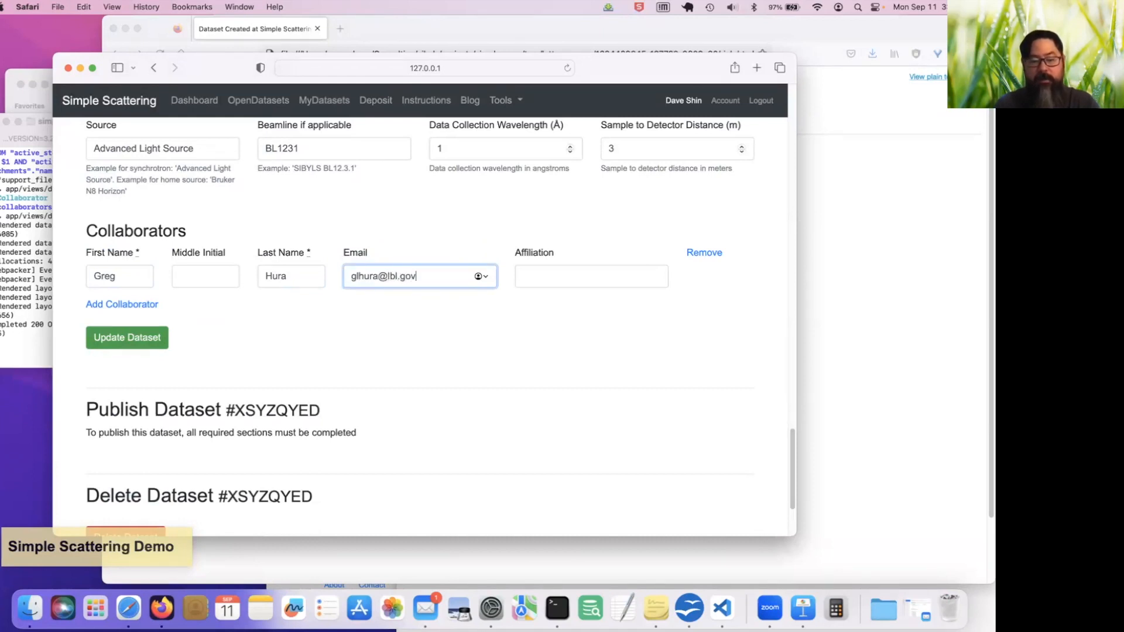
Save the edited form to update the dataset
{"action": "left_click", "coordinate": [557, 412]}
{"action": "scroll", "coordinate": [556, 412], "scroll_direction": "down", "scroll_amount": 5}
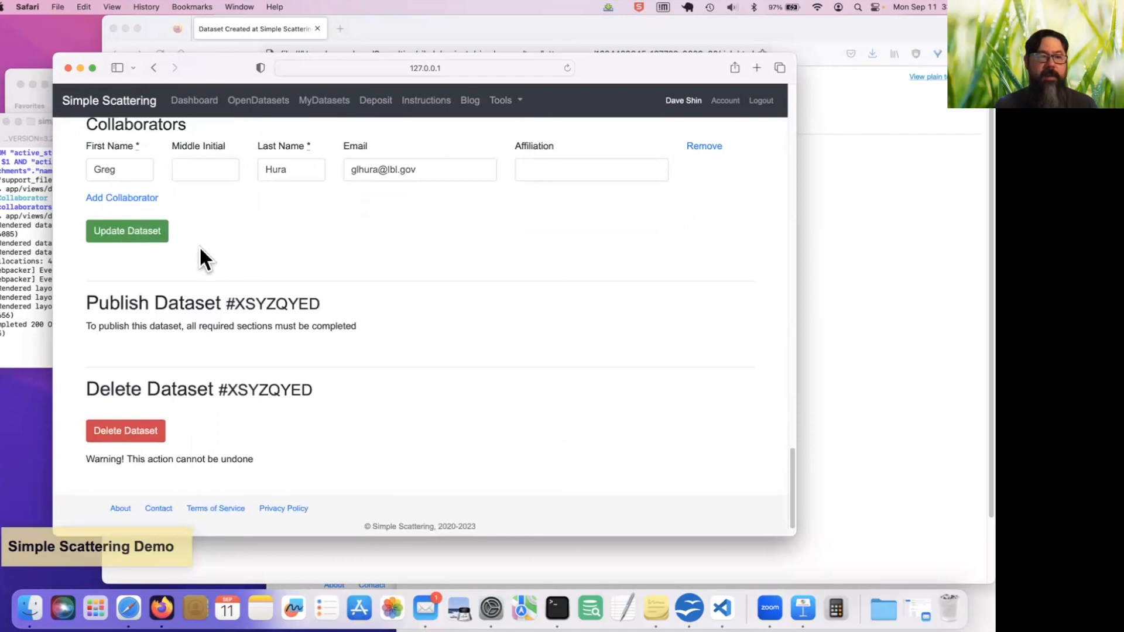
{"action": "left_click", "coordinate": [144, 237]}
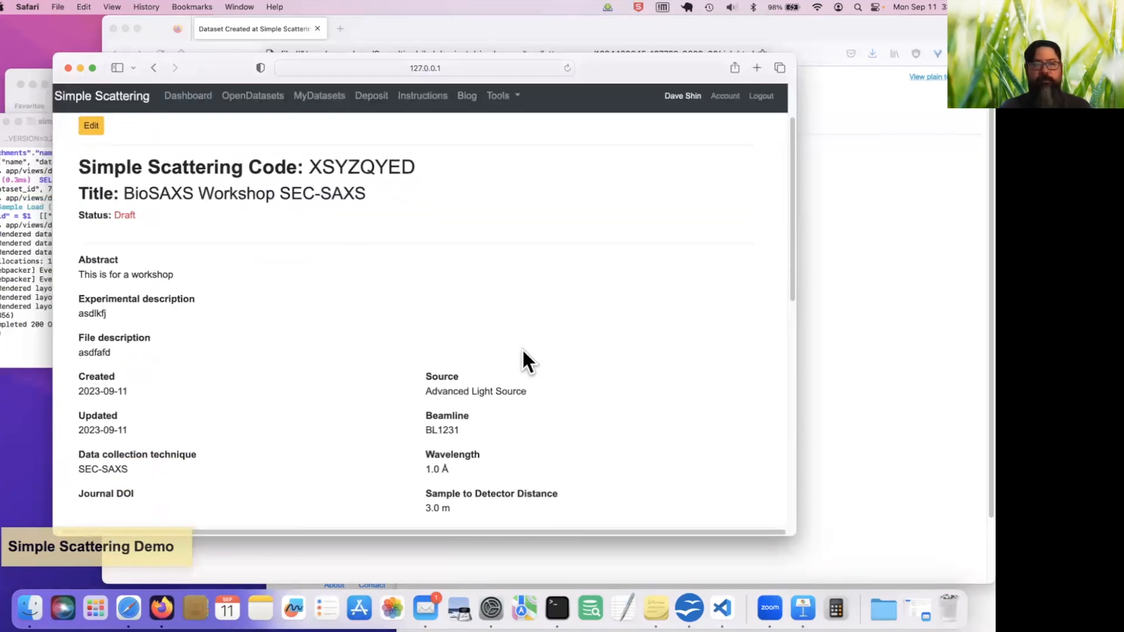
Open the BioSAXS Workshop SEC-SAXS entry from the personal dataset list and review its metadata, files and sample details
{"action": "scroll", "coordinate": [522, 348], "scroll_direction": "up", "scroll_amount": 3}
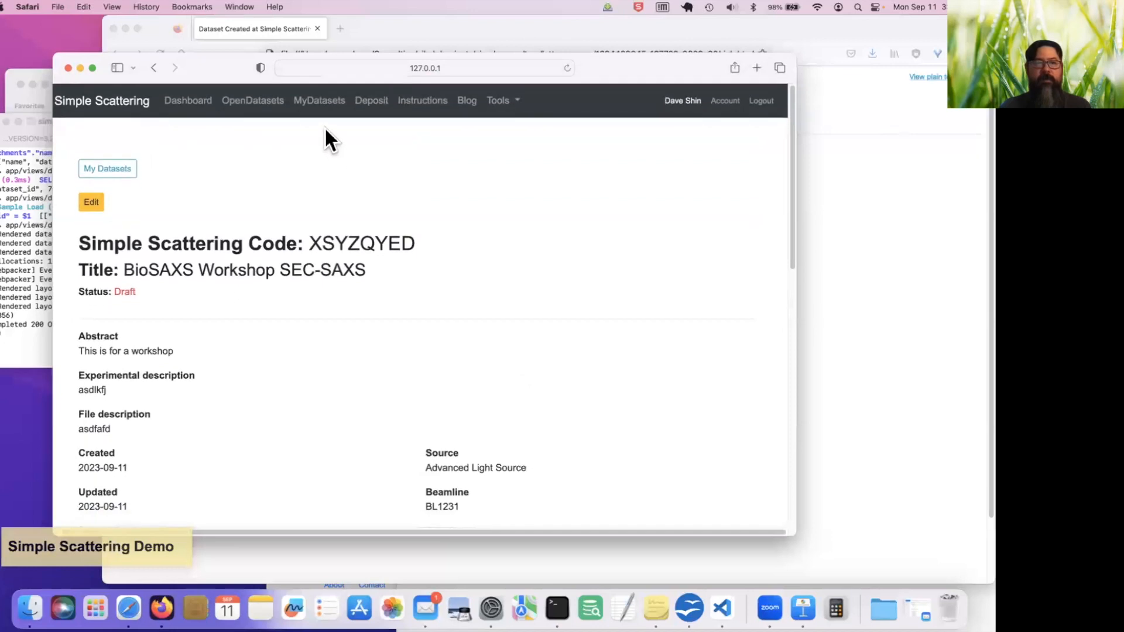
{"action": "left_click", "coordinate": [345, 101]}
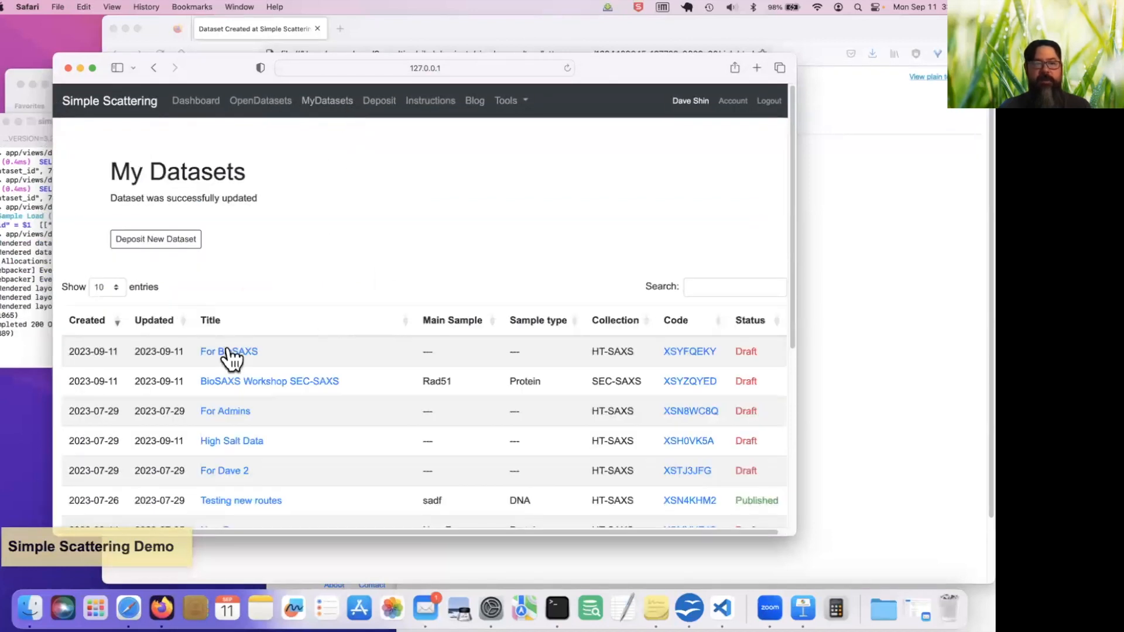
{"action": "left_click", "coordinate": [280, 383]}
{"action": "scroll", "coordinate": [324, 405], "scroll_direction": "down", "scroll_amount": 10}
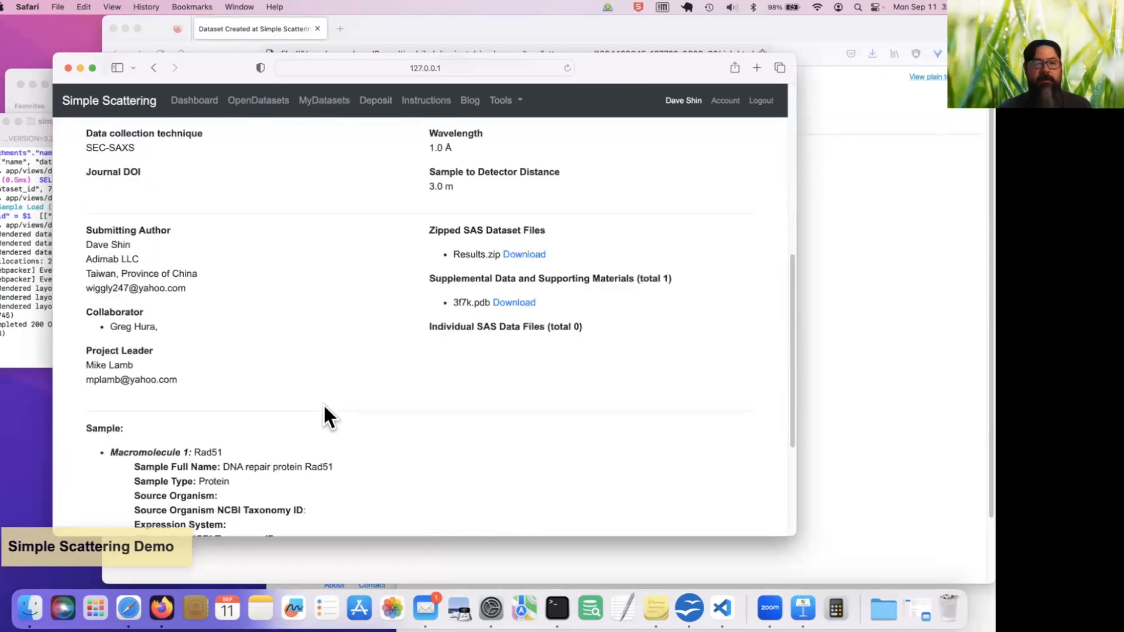
{"action": "scroll", "coordinate": [323, 402], "scroll_direction": "up", "scroll_amount": 10}
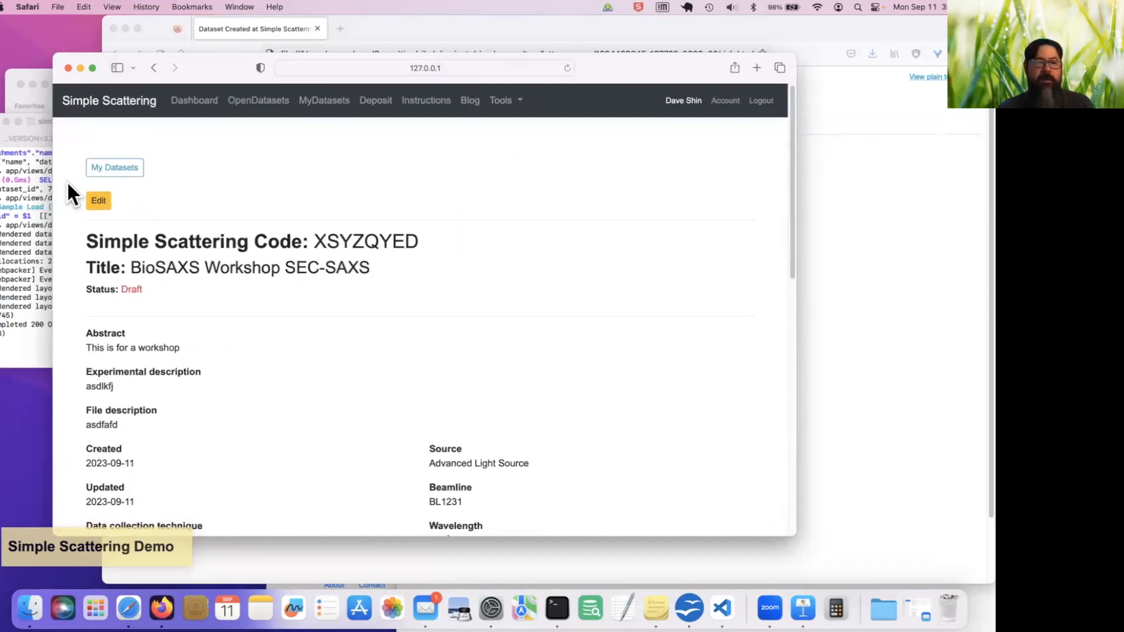
Open the BioSAXS Workshop SEC-SAXS dataset for editing, set its release status to Send for Approval, and submit and confirm the status
{"action": "left_click", "coordinate": [97, 202]}
{"action": "scroll", "coordinate": [406, 335], "scroll_direction": "down", "scroll_amount": 15}
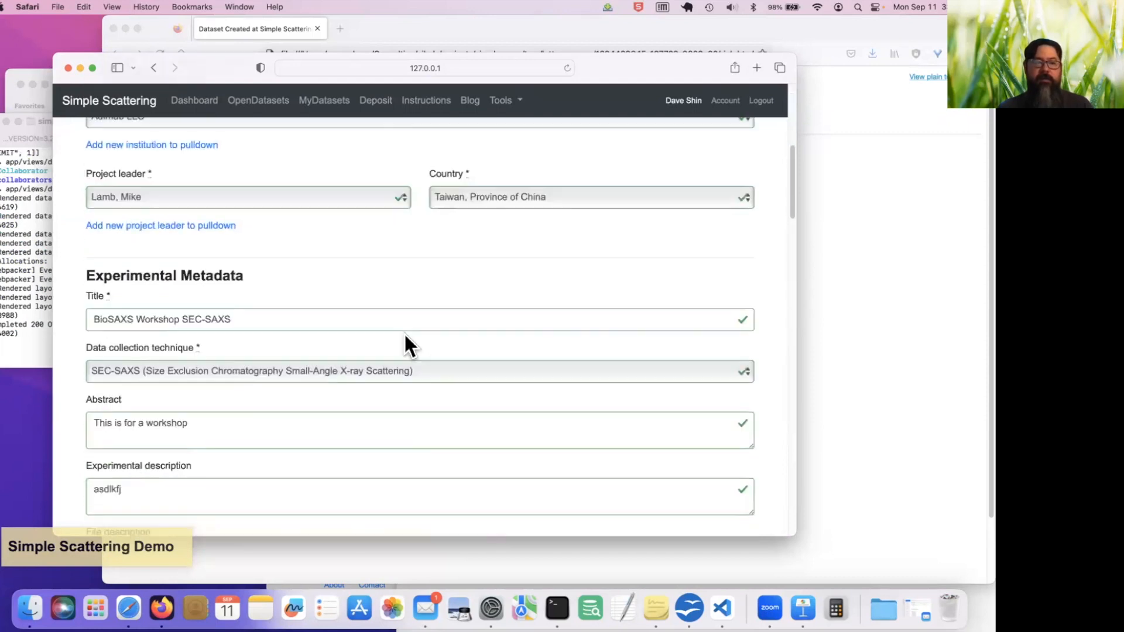
{"action": "scroll", "coordinate": [405, 336], "scroll_direction": "down", "scroll_amount": 15}
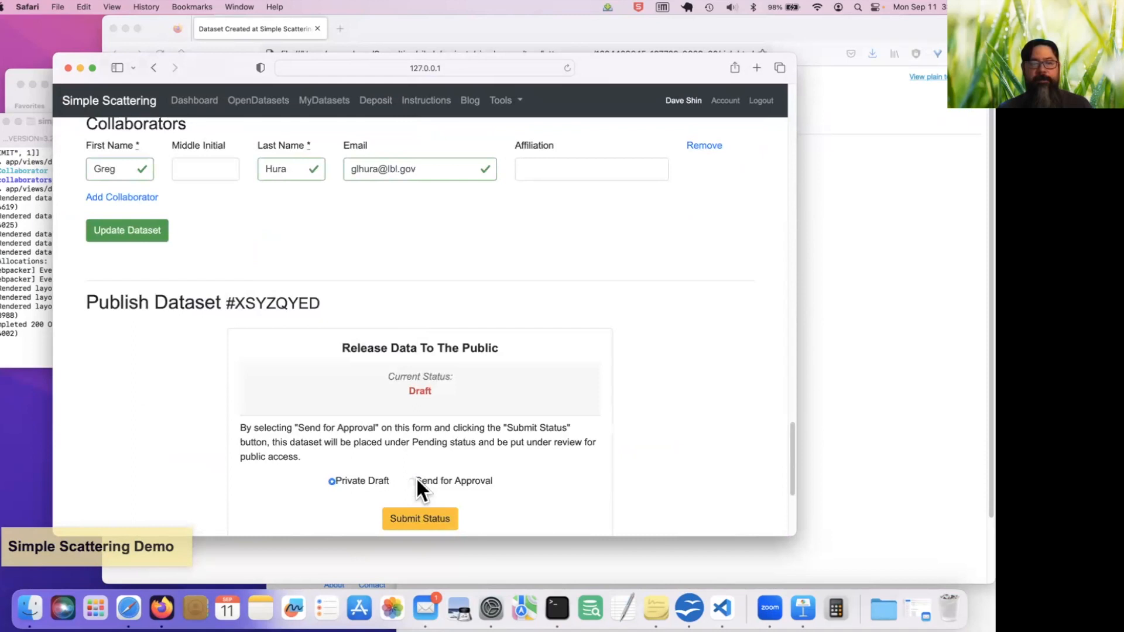
{"action": "left_click", "coordinate": [414, 480]}
{"action": "scroll", "coordinate": [566, 465], "scroll_direction": "down", "scroll_amount": 5}
{"action": "scroll", "coordinate": [565, 466], "scroll_direction": "up", "scroll_amount": 2}
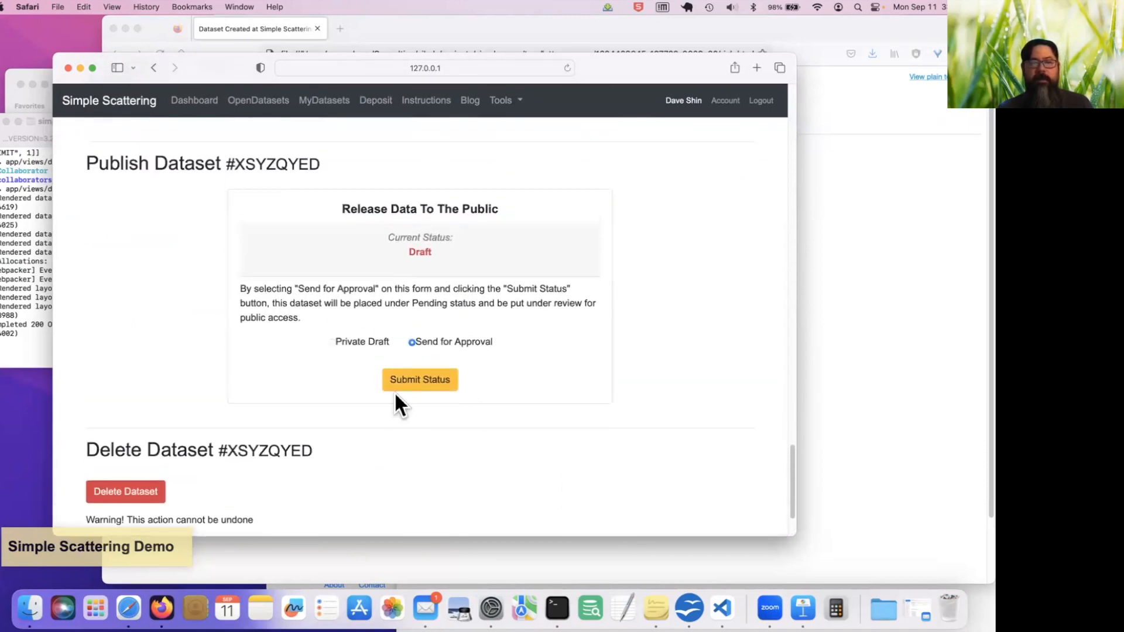
{"action": "left_click", "coordinate": [416, 381]}
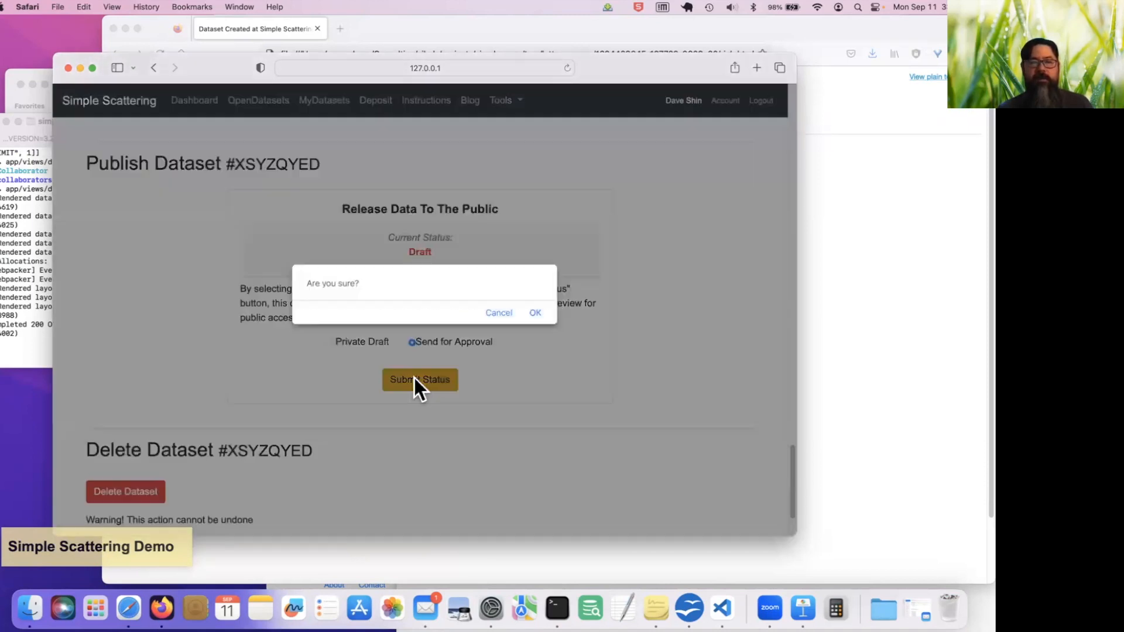
{"action": "left_click", "coordinate": [536, 315]}
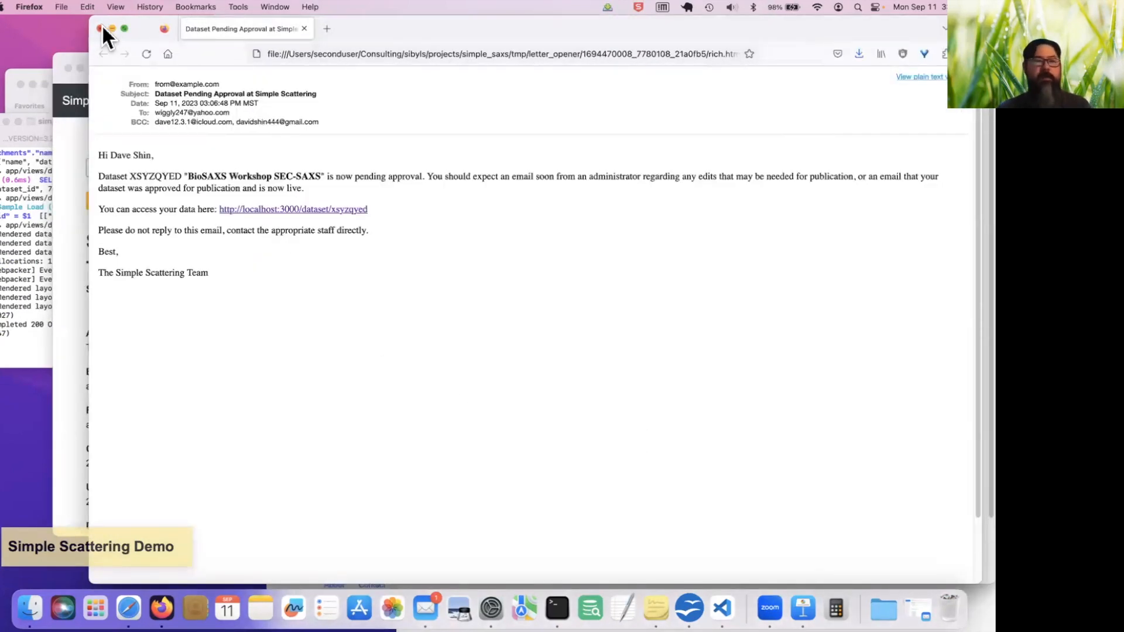
Move the notification e-mail window aside, switch to the administrator's Simple Scattering window and open the list of all datasets
{"action": "left_click_drag", "start_coordinate": [101, 23], "coordinate": [58, 216]}
{"action": "key", "text": "ctrl+Up"}
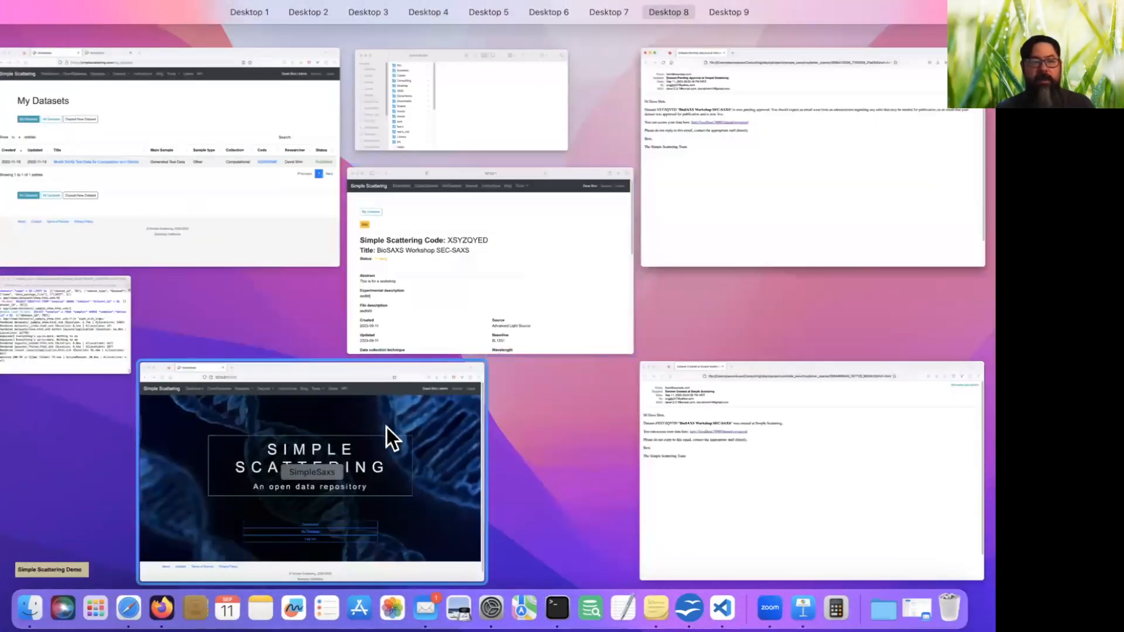
{"action": "left_click", "coordinate": [387, 427]}
{"action": "left_click_drag", "start_coordinate": [712, 70], "coordinate": [535, 70]}
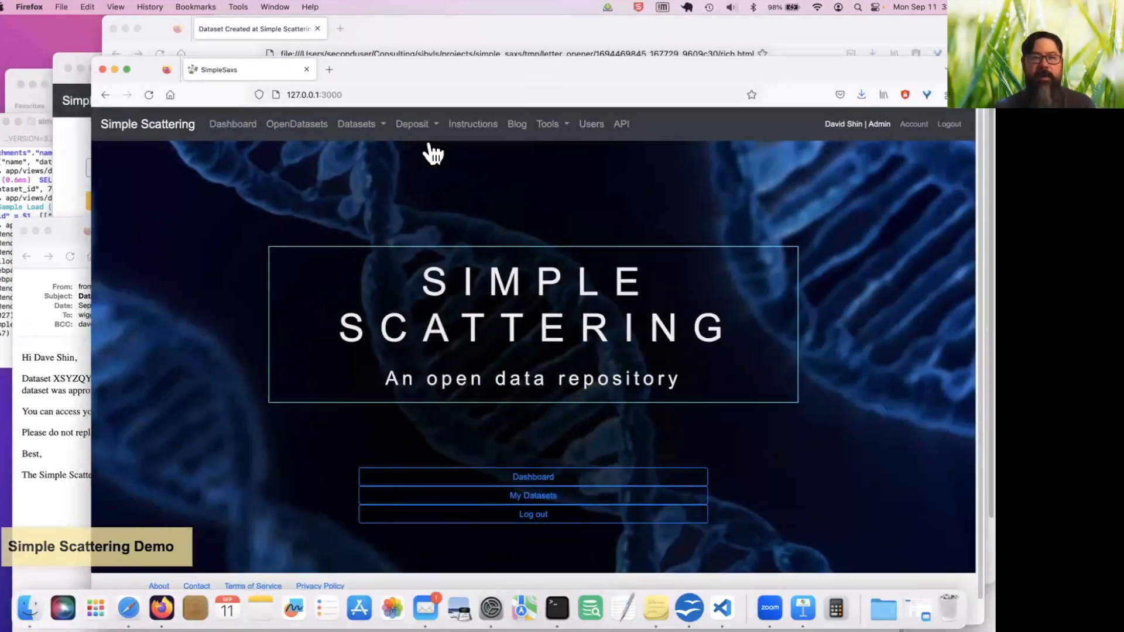
{"action": "left_click", "coordinate": [370, 129]}
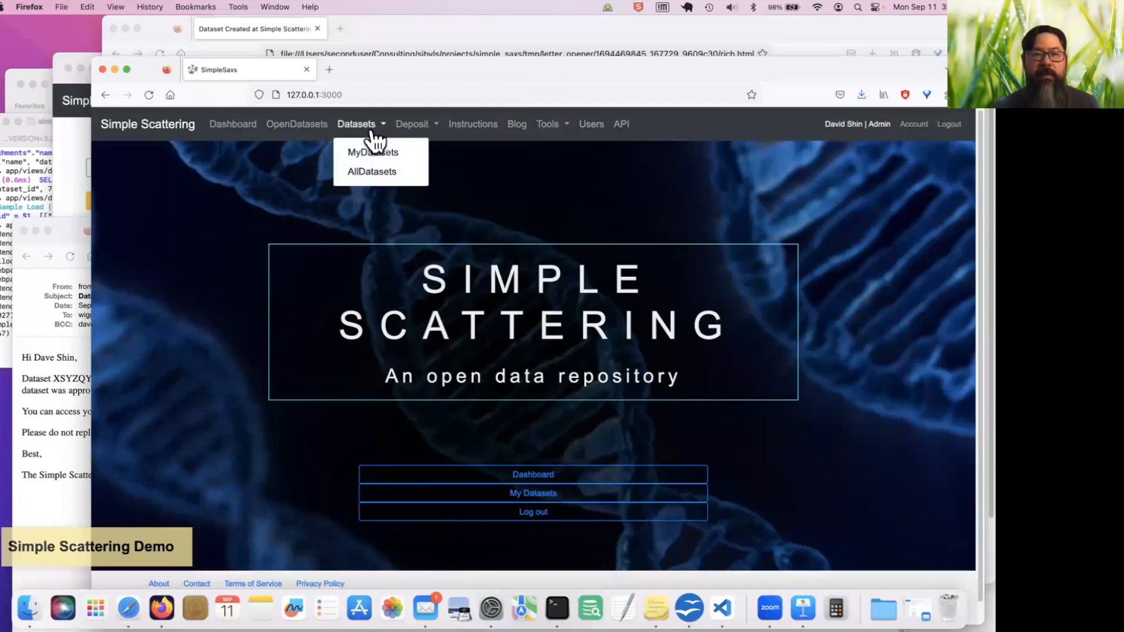
{"action": "left_click", "coordinate": [388, 171]}
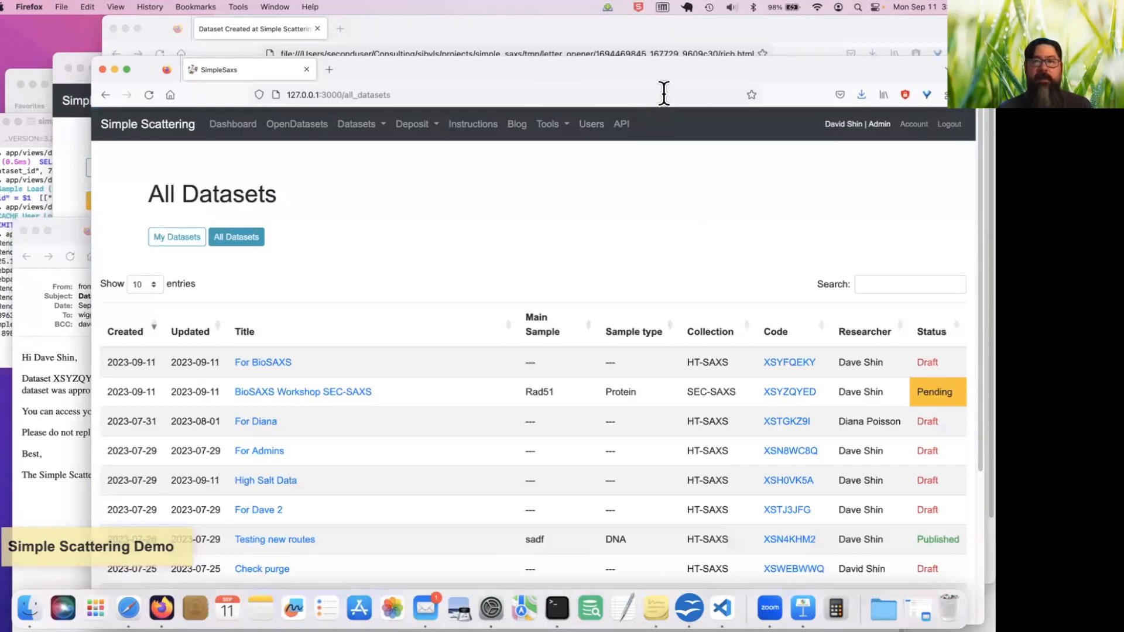
Open the BioSAXS Workshop SEC-SAXS dataset from the administrator's list and reposition the window to show its details
{"action": "left_click_drag", "start_coordinate": [664, 75], "coordinate": [557, 68]}
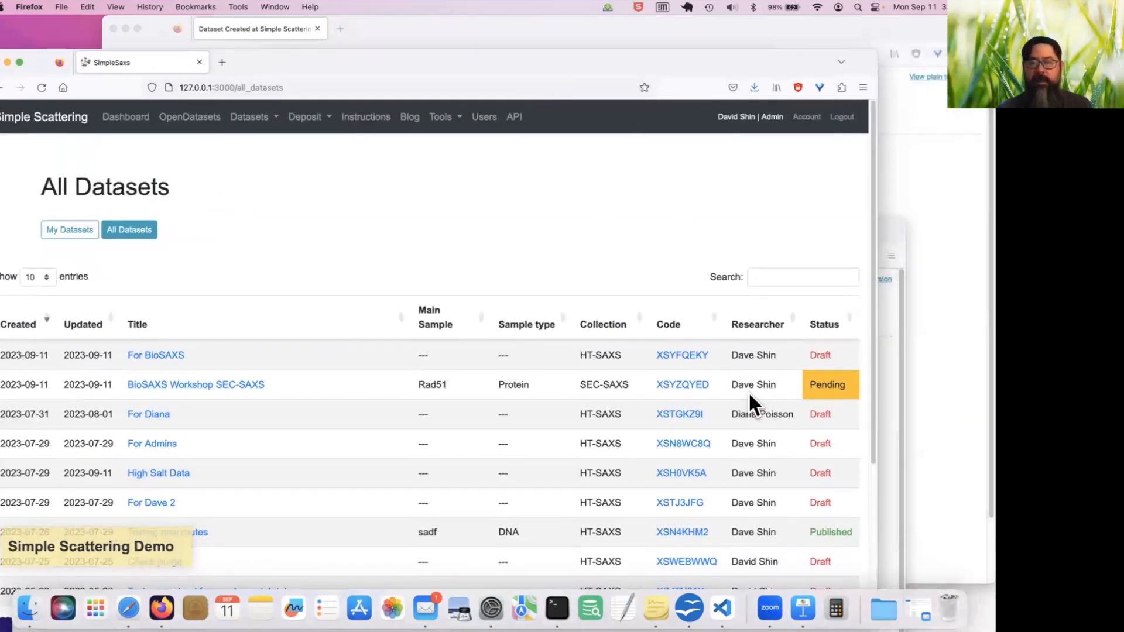
{"action": "left_click", "coordinate": [231, 388]}
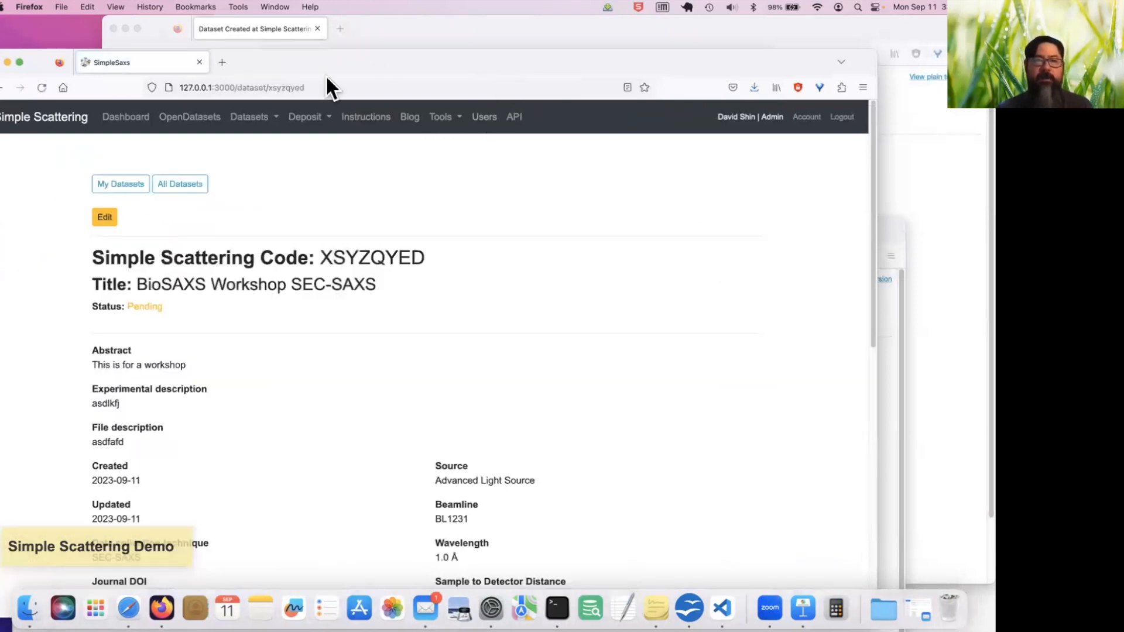
{"action": "left_click_drag", "start_coordinate": [335, 61], "coordinate": [577, 59]}
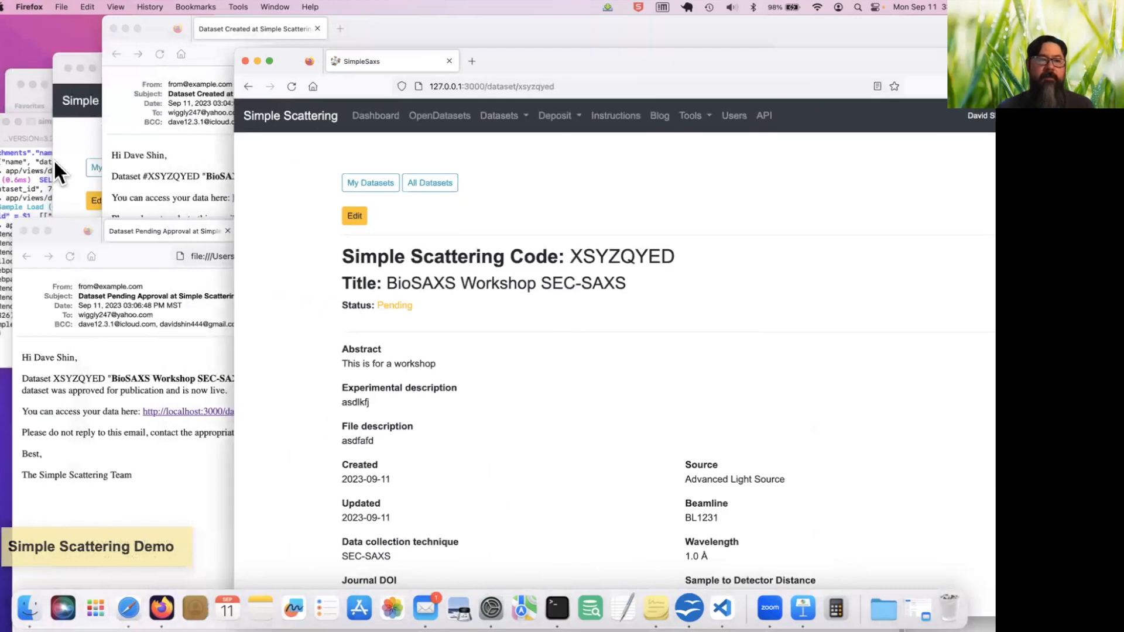
Switch to the depositor's Simple Scattering window and check the dataset's status in the personal dataset list
{"action": "left_click", "coordinate": [55, 155]}
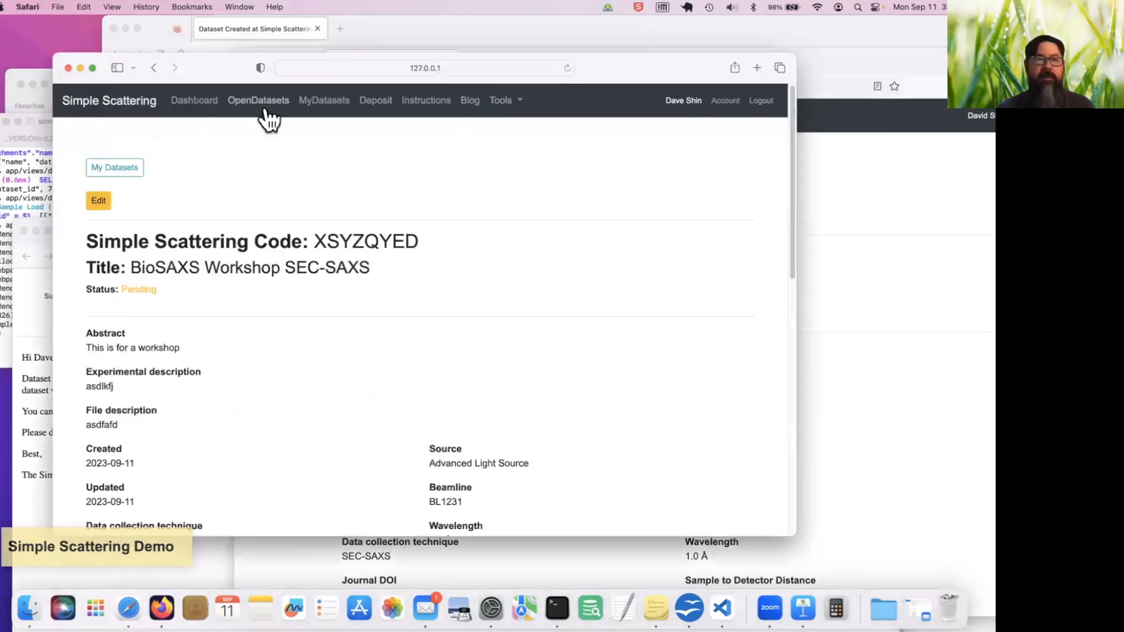
{"action": "left_click", "coordinate": [321, 100]}
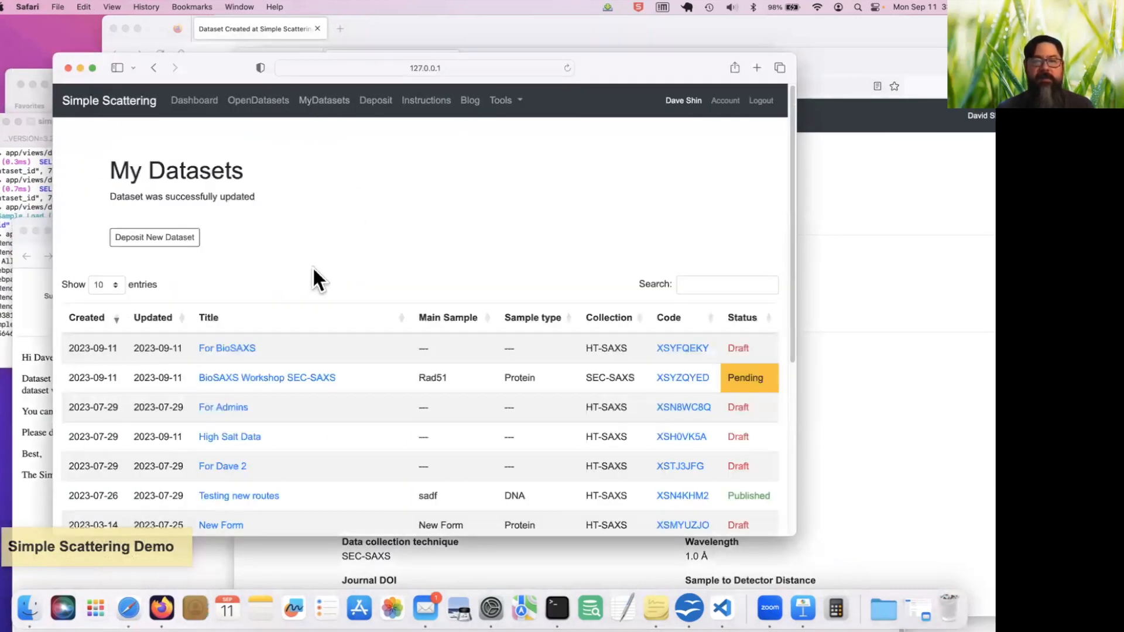
{"action": "left_click_drag", "start_coordinate": [191, 69], "coordinate": [122, 85]}
Return to the administrator's dataset page and download Results.zip from the zipped SAS dataset files into the Downloads folder
{"action": "left_click", "coordinate": [774, 252]}
{"action": "scroll", "coordinate": [476, 396], "scroll_direction": "down", "scroll_amount": 10}
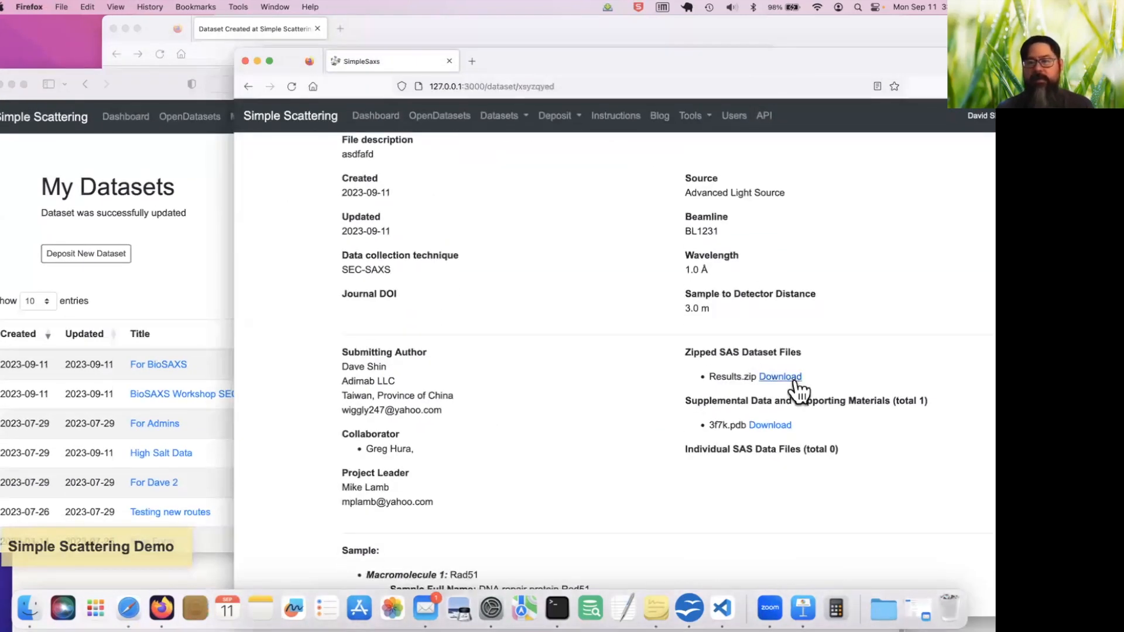
{"action": "left_click", "coordinate": [795, 379]}
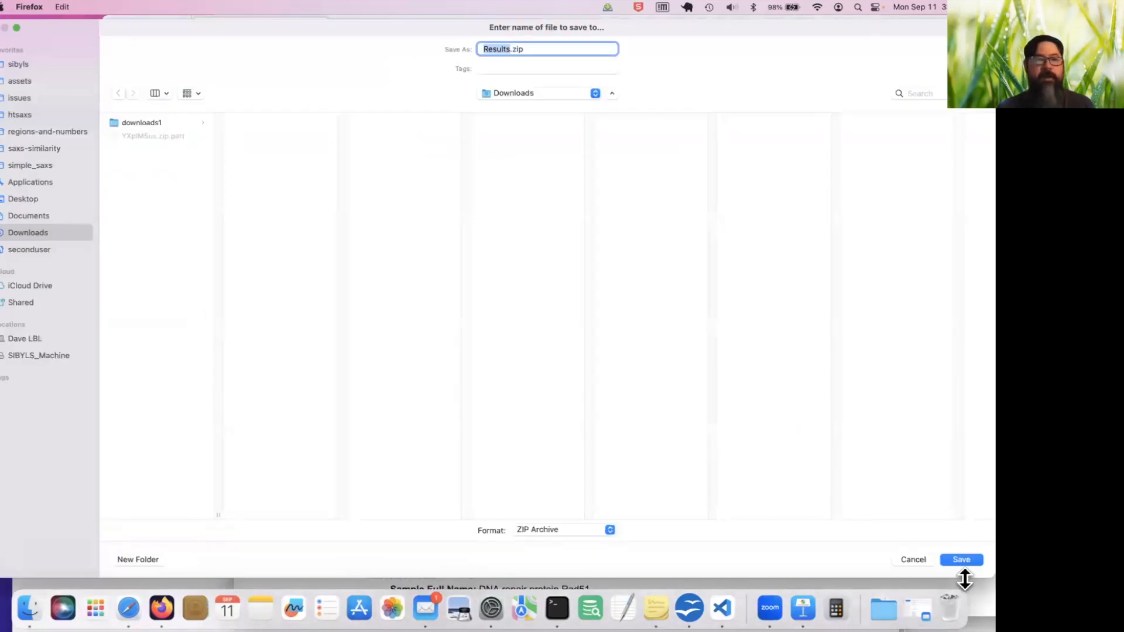
{"action": "left_click", "coordinate": [962, 562]}
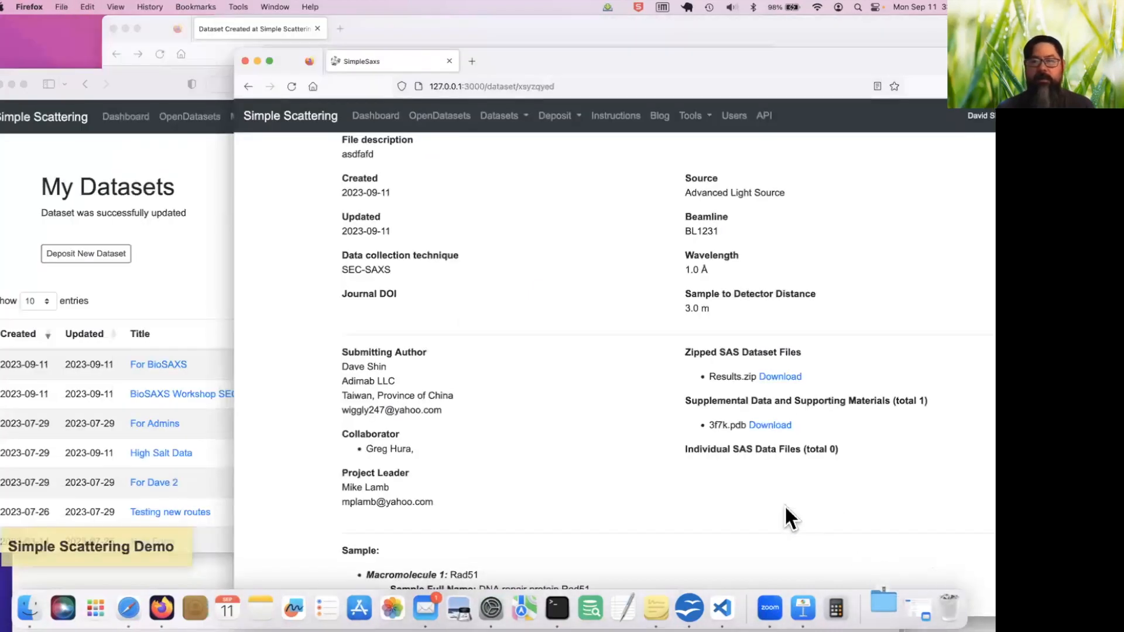
Review the dataset as administrator, open it for editing, set its release status to Publish Dataset, and submit and confirm the status
{"action": "scroll", "coordinate": [738, 501], "scroll_direction": "down", "scroll_amount": 5}
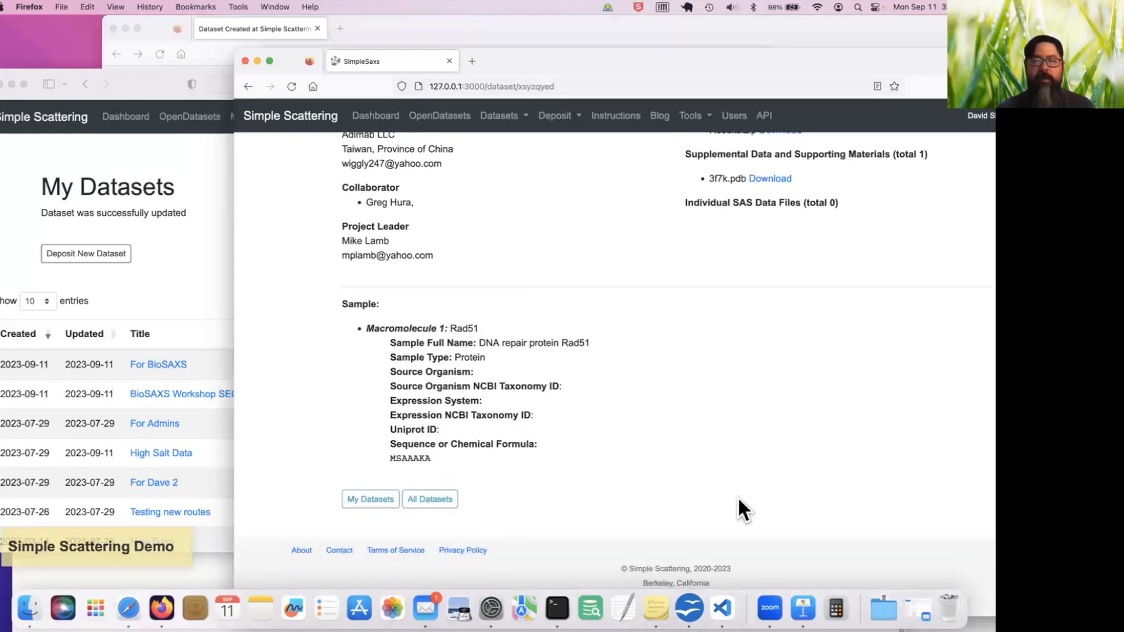
{"action": "scroll", "coordinate": [737, 496], "scroll_direction": "up", "scroll_amount": 10}
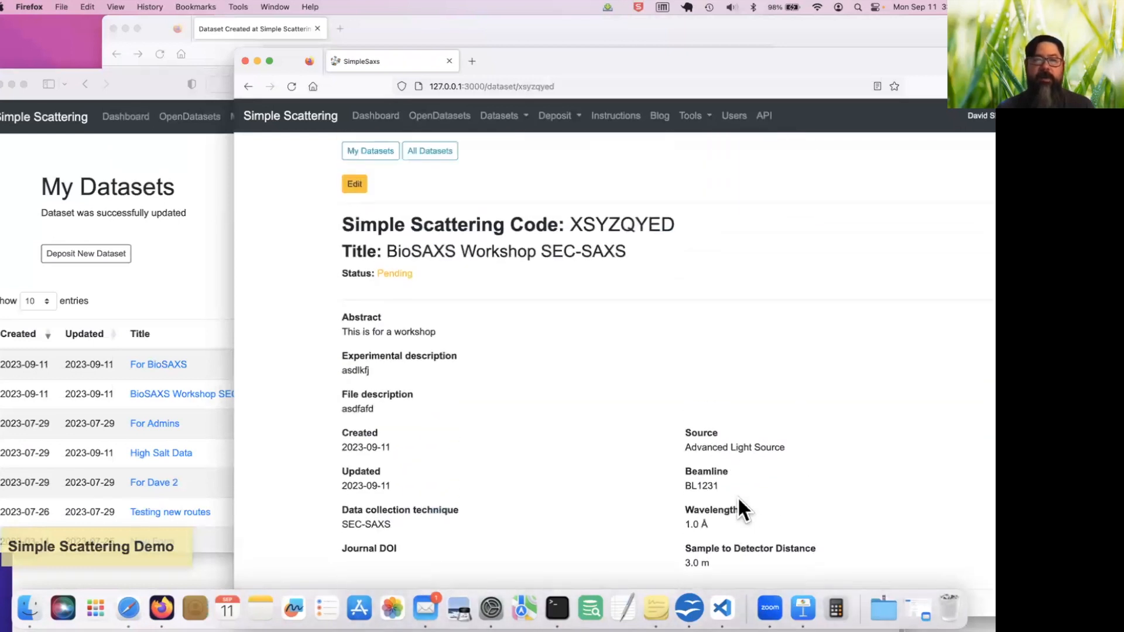
{"action": "left_click", "coordinate": [355, 217]}
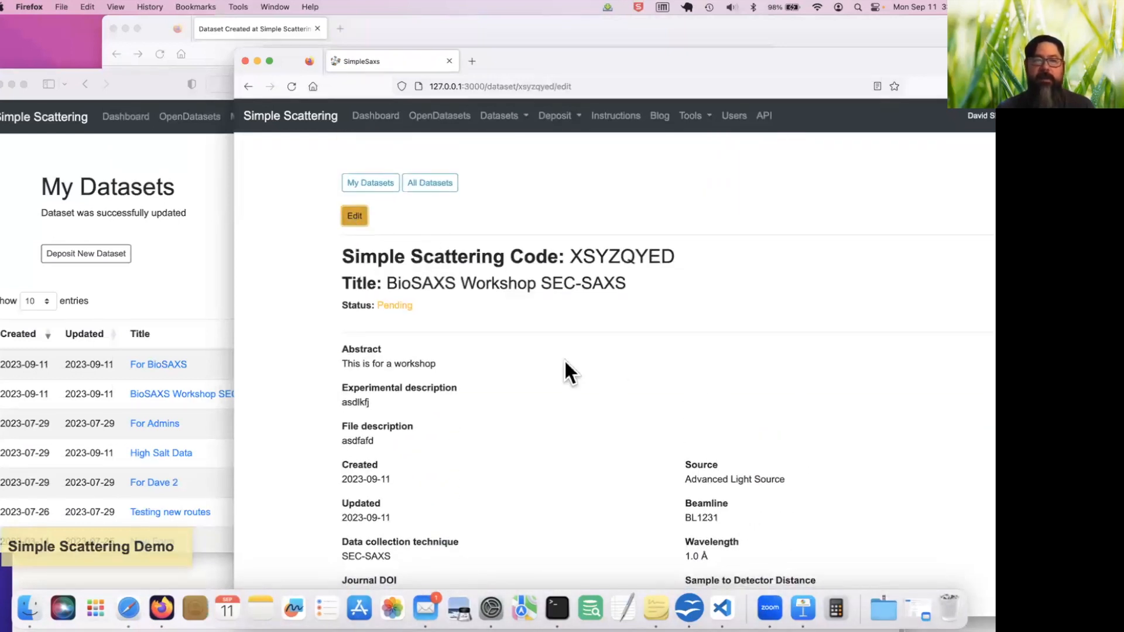
{"action": "scroll", "coordinate": [564, 360], "scroll_direction": "down", "scroll_amount": 12}
{"action": "scroll", "coordinate": [564, 359], "scroll_direction": "down", "scroll_amount": 20}
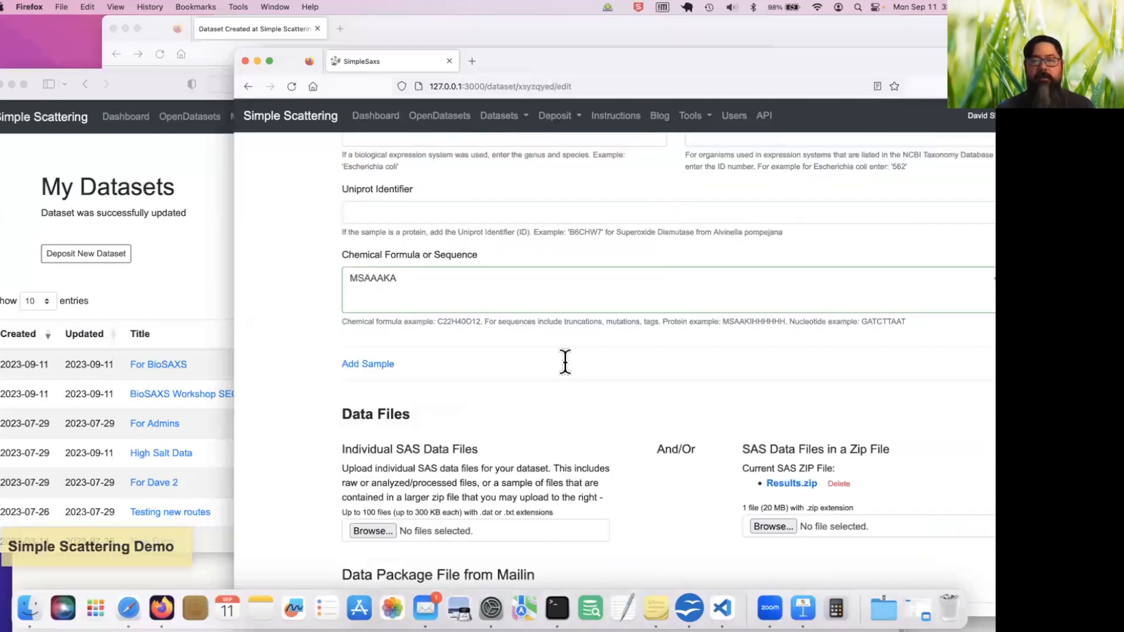
{"action": "scroll", "coordinate": [565, 362], "scroll_direction": "down", "scroll_amount": 5}
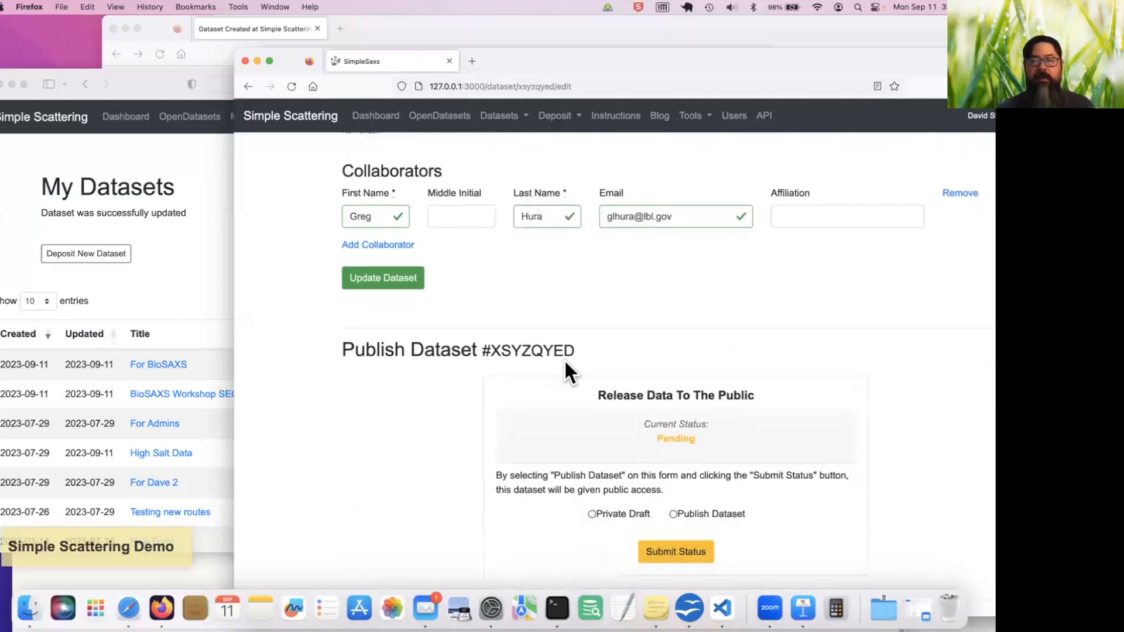
{"action": "left_click", "coordinate": [673, 465]}
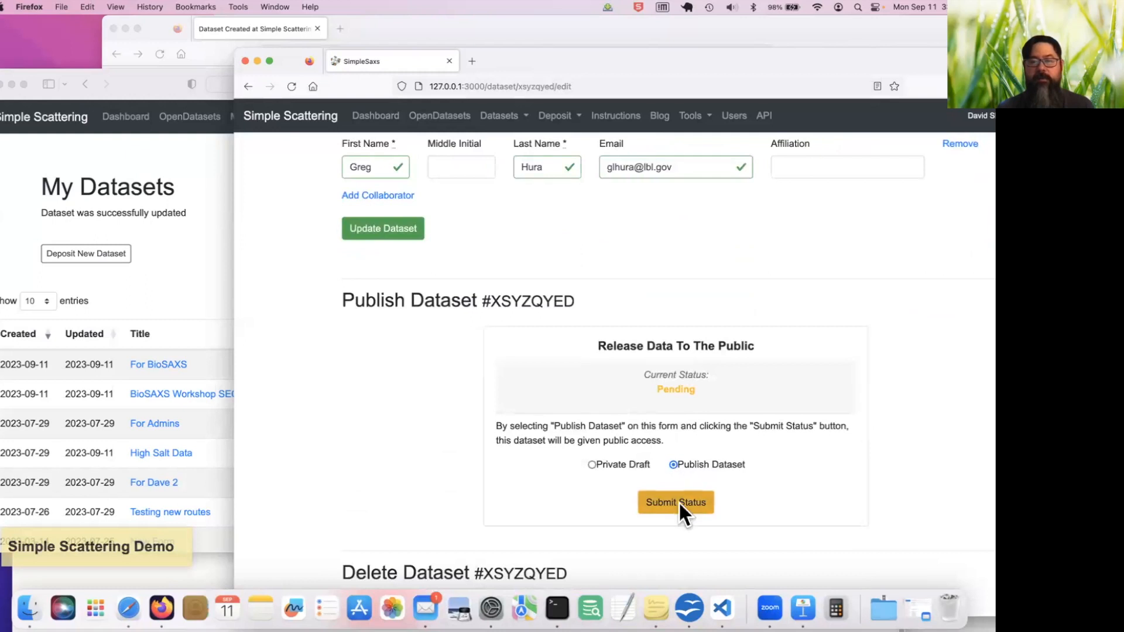
{"action": "left_click", "coordinate": [679, 502]}
{"action": "left_click", "coordinate": [768, 377]}
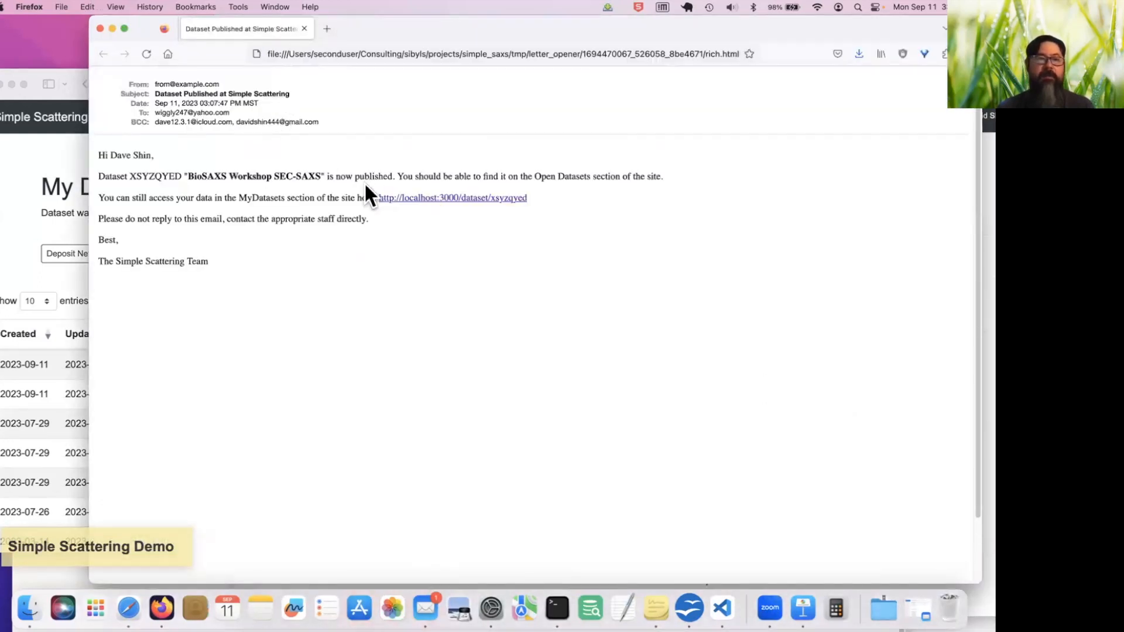
Return to the depositor's window and reload the personal dataset list to check the BioSAXS Workshop SEC-SAXS entry's status
{"action": "left_click", "coordinate": [51, 159]}
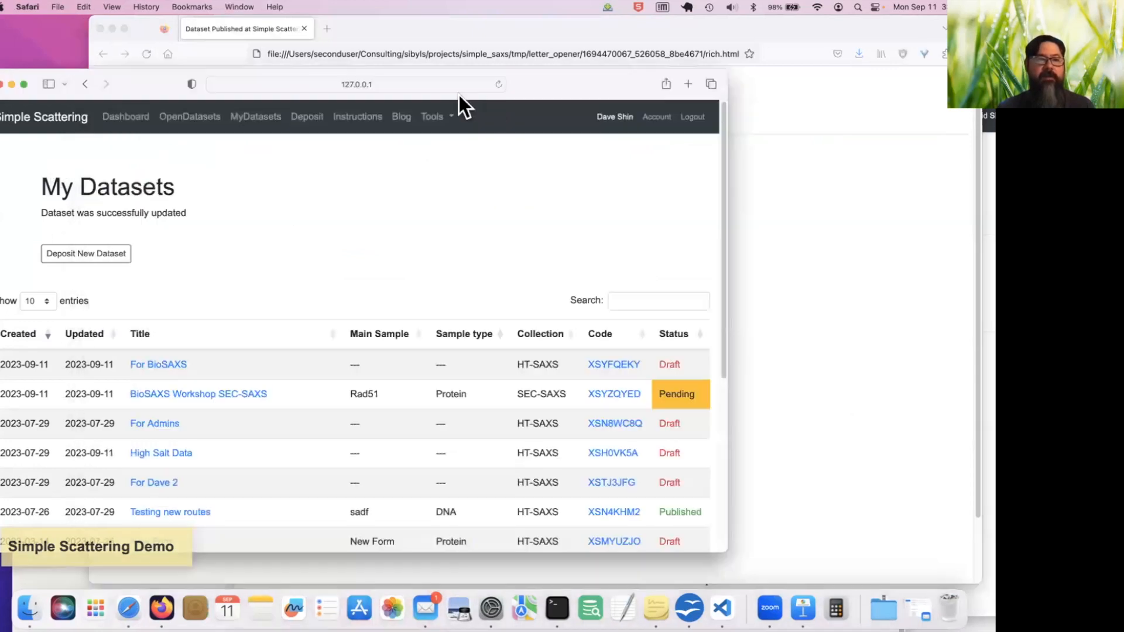
{"action": "left_click_drag", "start_coordinate": [546, 73], "coordinate": [612, 67]}
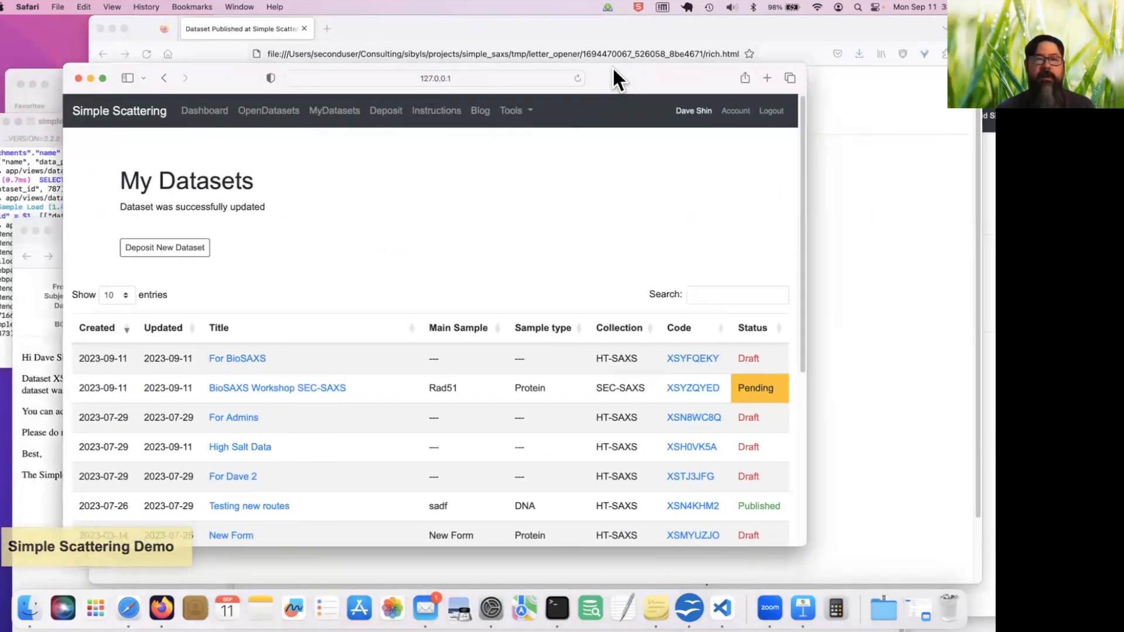
{"action": "scroll", "coordinate": [547, 281], "scroll_direction": "down", "scroll_amount": 2}
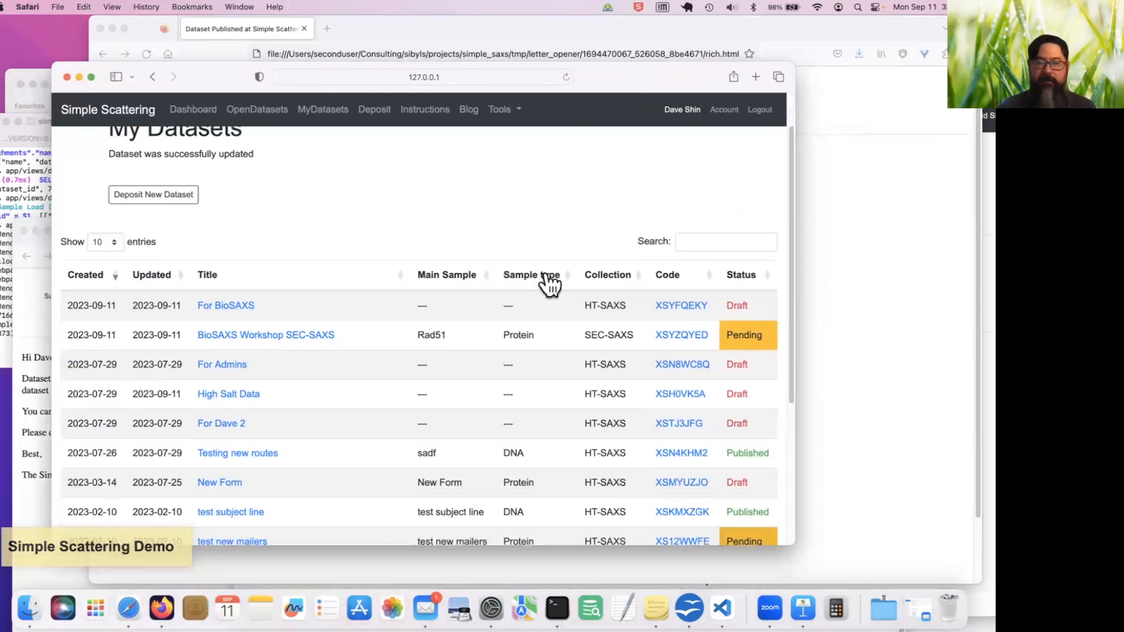
{"action": "scroll", "coordinate": [302, 237], "scroll_direction": "up", "scroll_amount": 2}
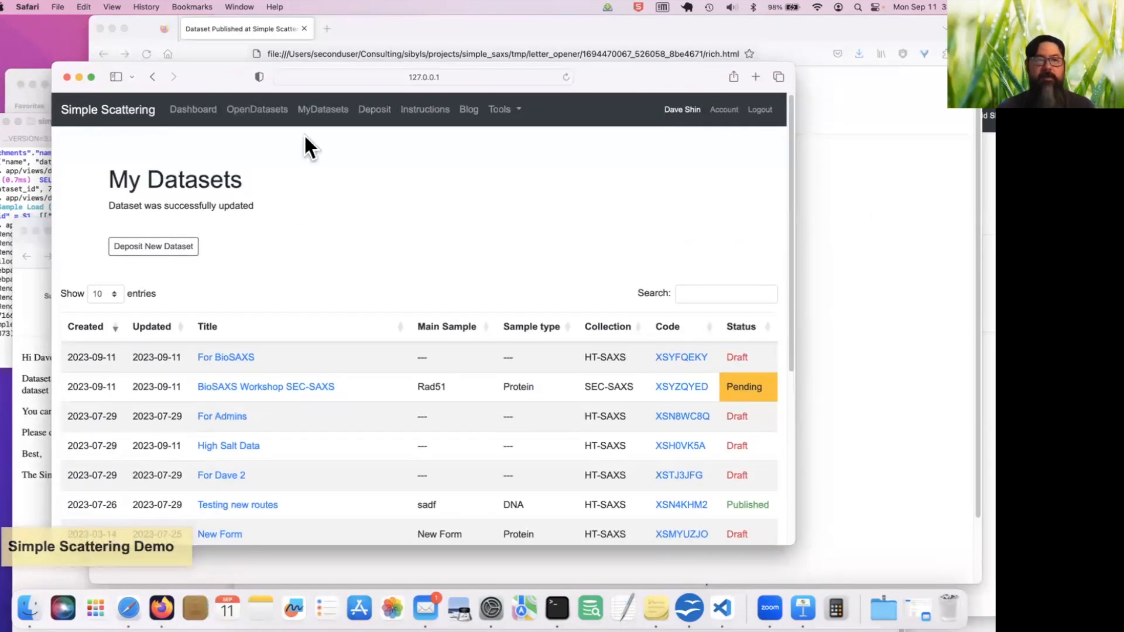
{"action": "left_click", "coordinate": [334, 115]}
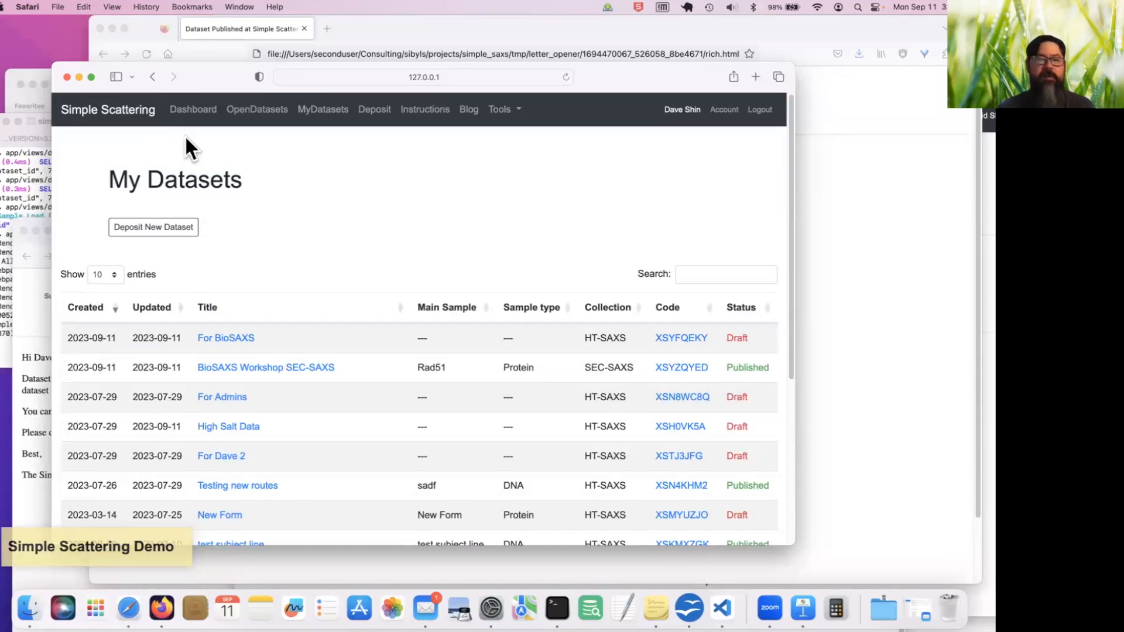
Open the depositor's dashboard and examine the latest datasets, dataset statistics and latest news
{"action": "left_click", "coordinate": [193, 110]}
{"action": "scroll", "coordinate": [360, 417], "scroll_direction": "down", "scroll_amount": 10}
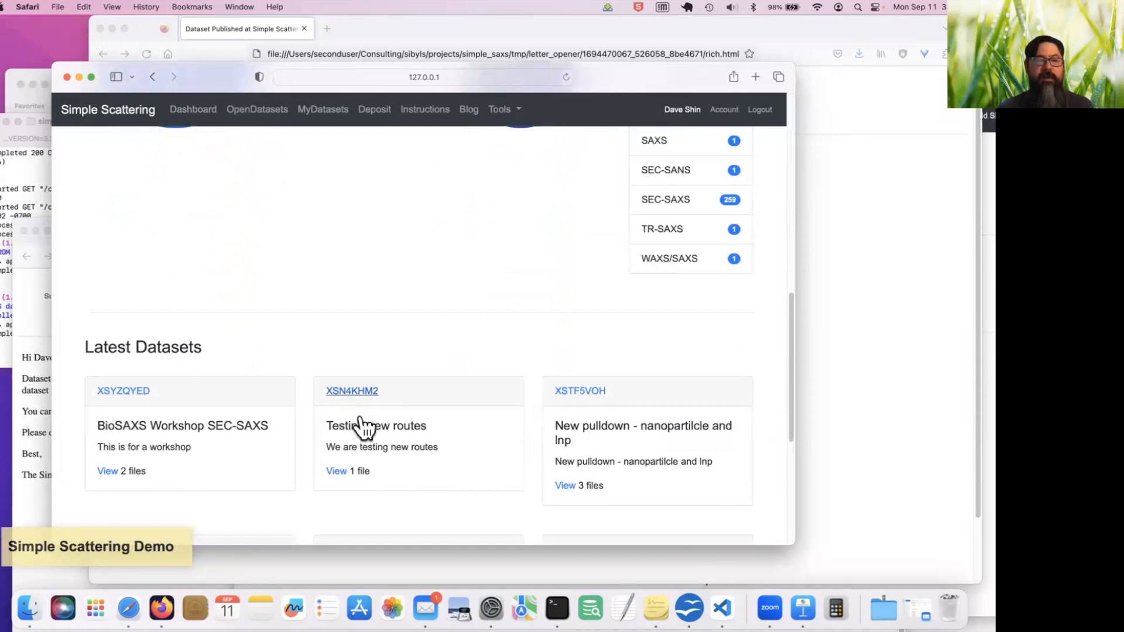
{"action": "scroll", "coordinate": [159, 449], "scroll_direction": "up", "scroll_amount": 4}
{"action": "scroll", "coordinate": [160, 448], "scroll_direction": "up", "scroll_amount": 5}
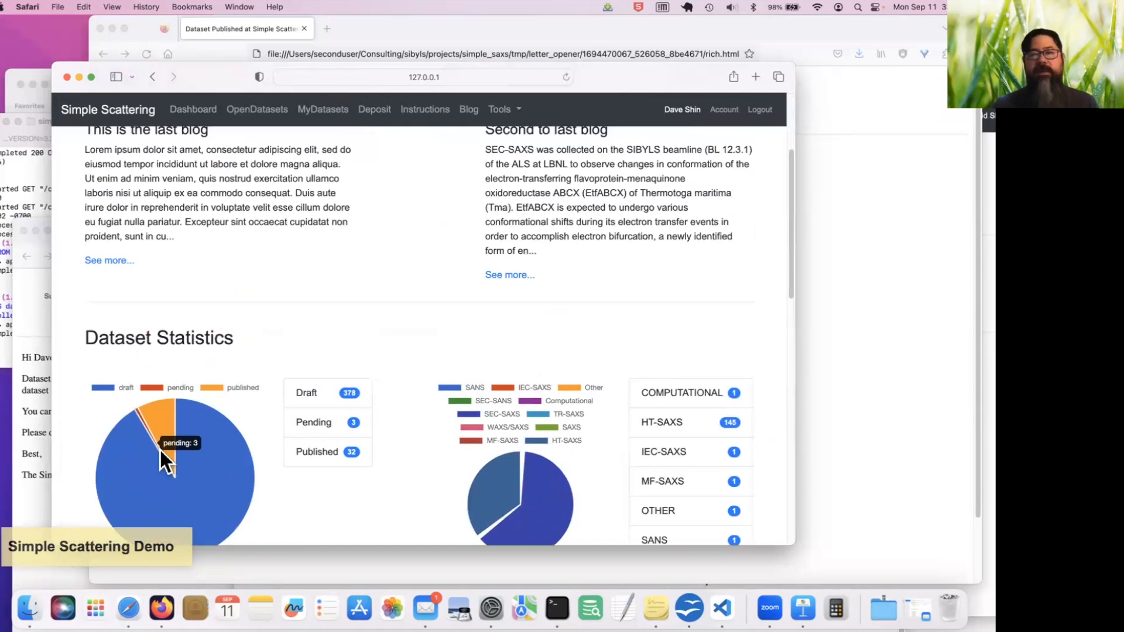
{"action": "scroll", "coordinate": [161, 450], "scroll_direction": "up", "scroll_amount": 3}
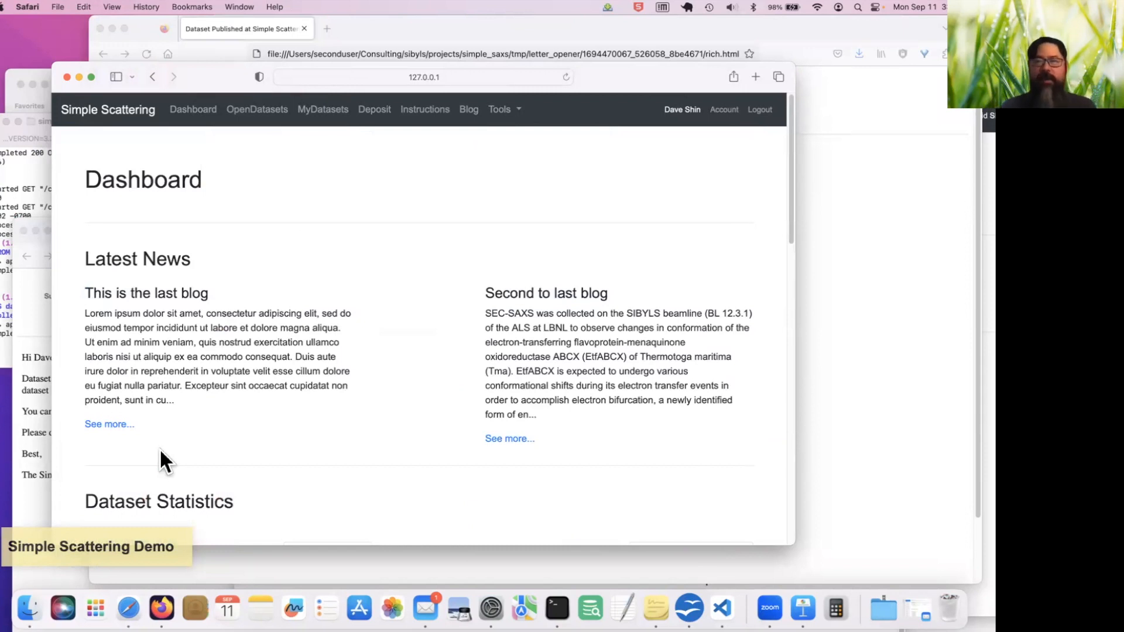
Switch to the 2023-09-BioSAXS-workshop.key presentation in Keynote and open the Simple Scattering Later Goals slide
{"action": "key", "text": "ctrl+Right"}
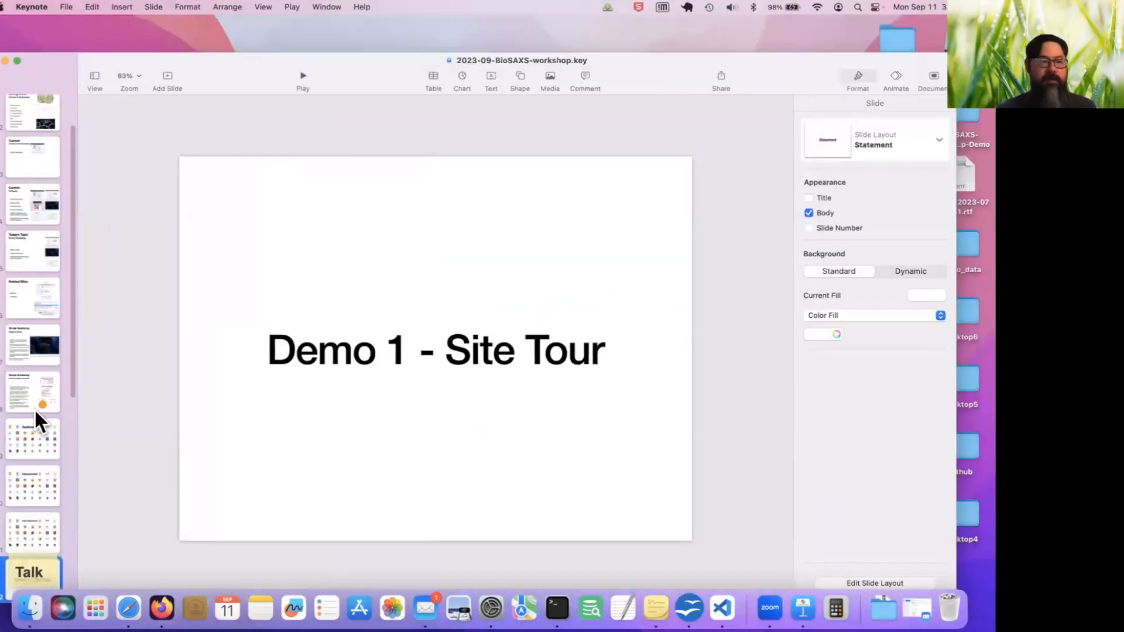
{"action": "scroll", "coordinate": [41, 399], "scroll_direction": "down", "scroll_amount": 5}
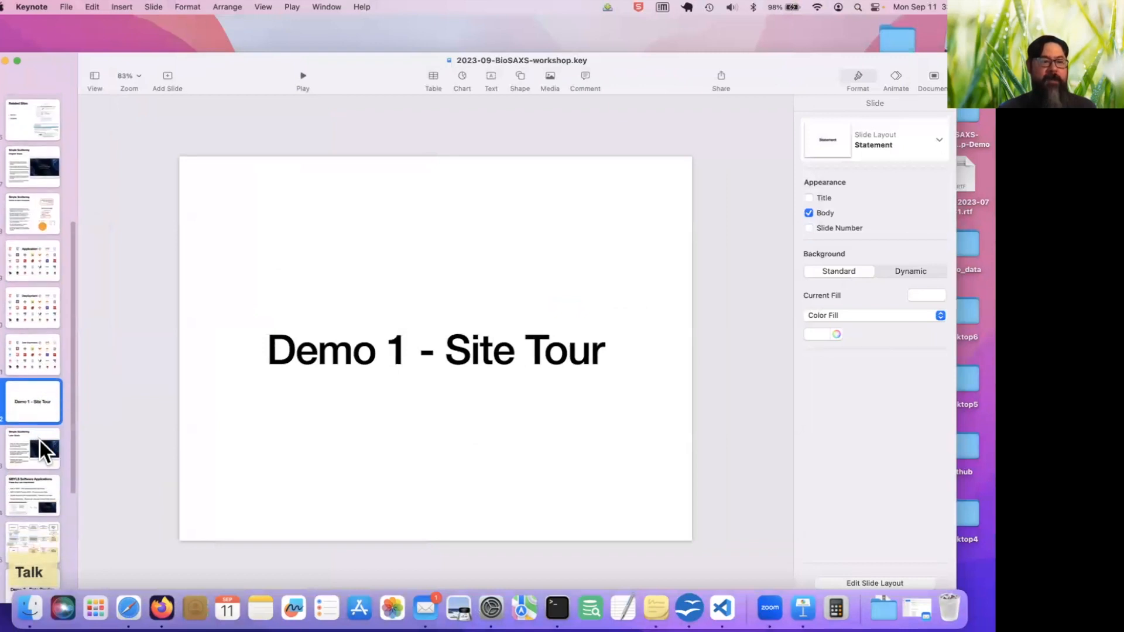
{"action": "left_click", "coordinate": [40, 442]}
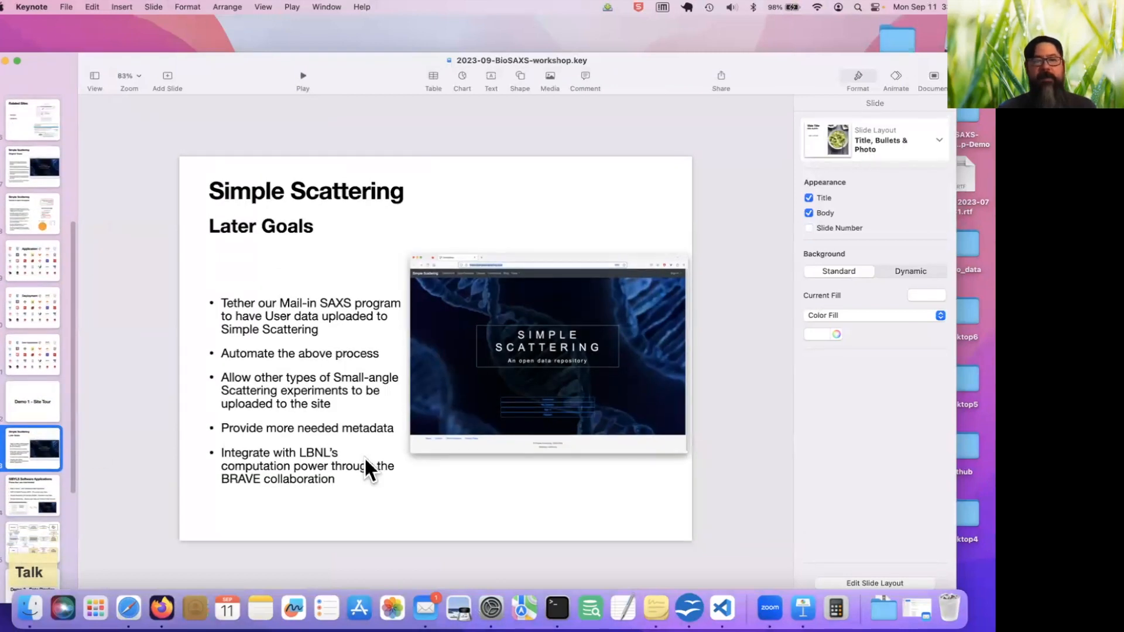